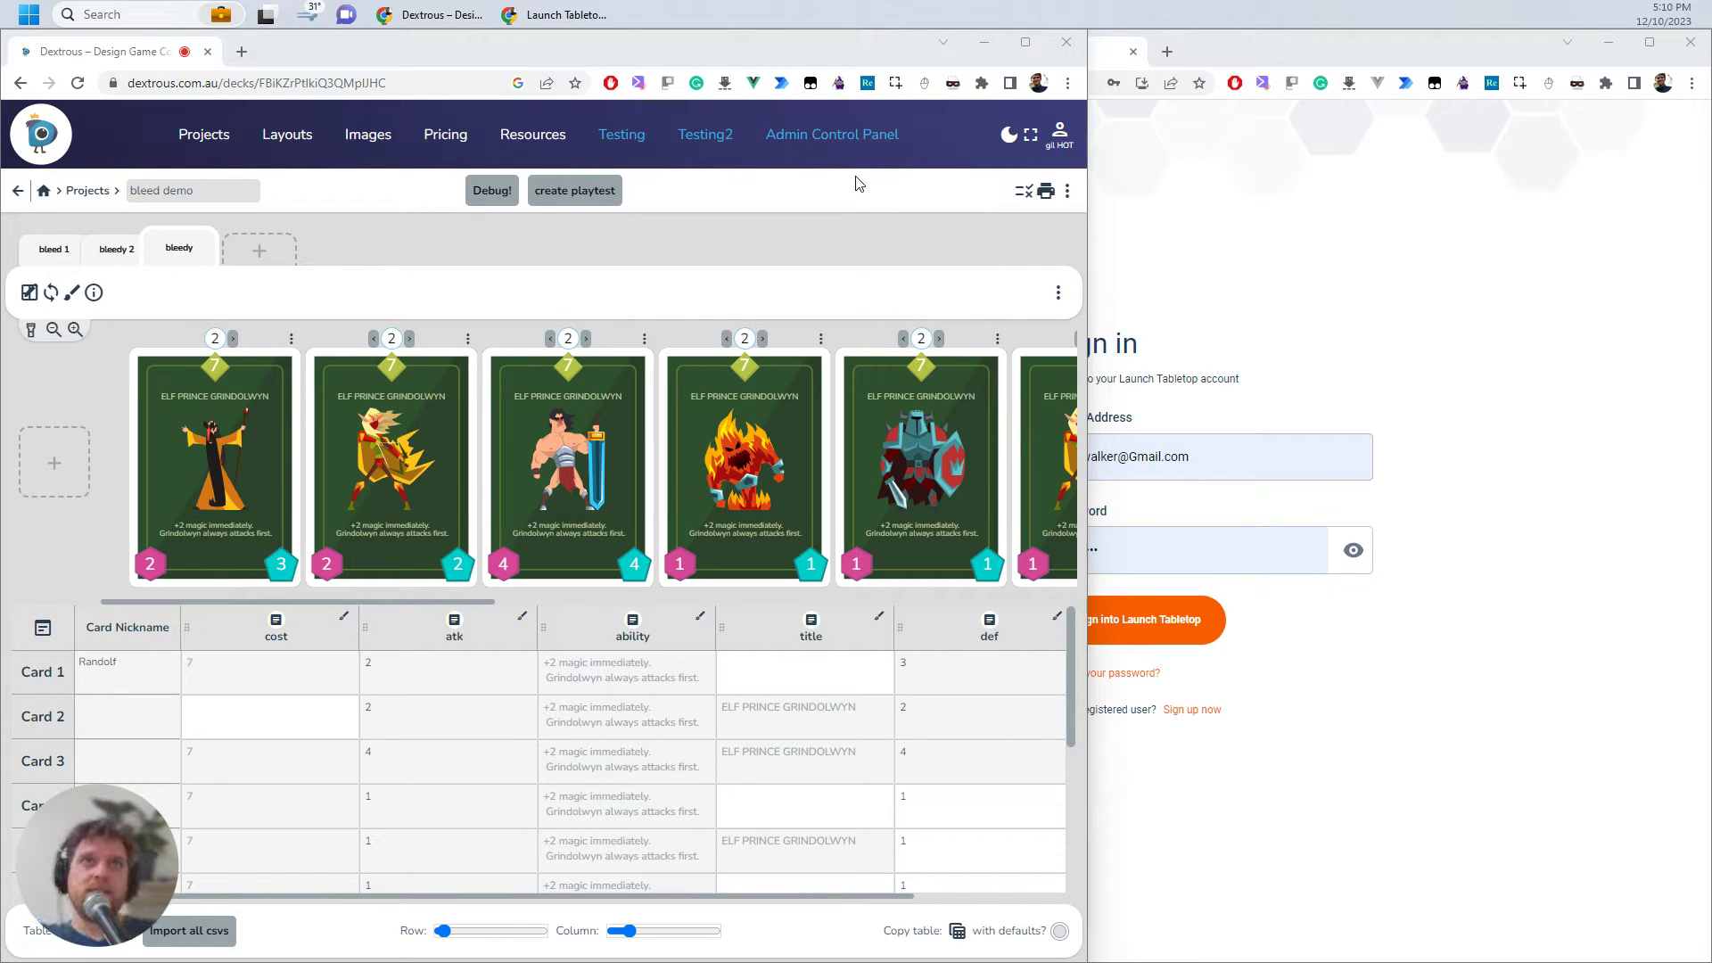
Open the export page for the bleedy component of the bleed demo project in Dextrous.
click(1277, 274)
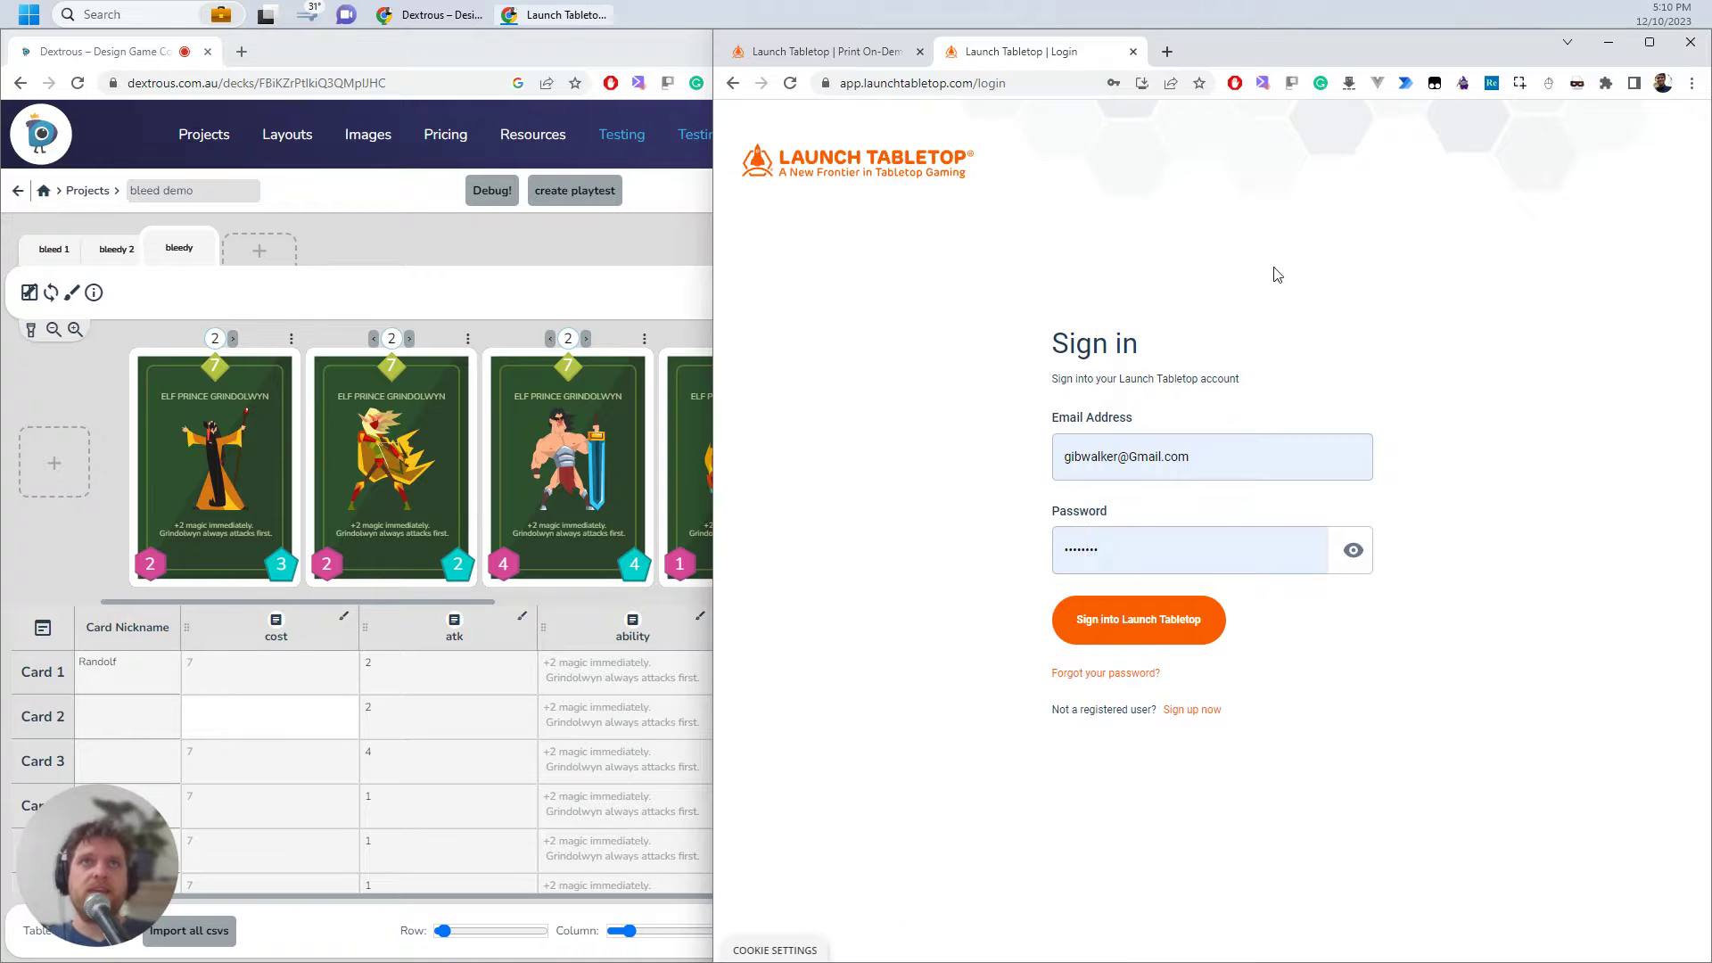
click(649, 298)
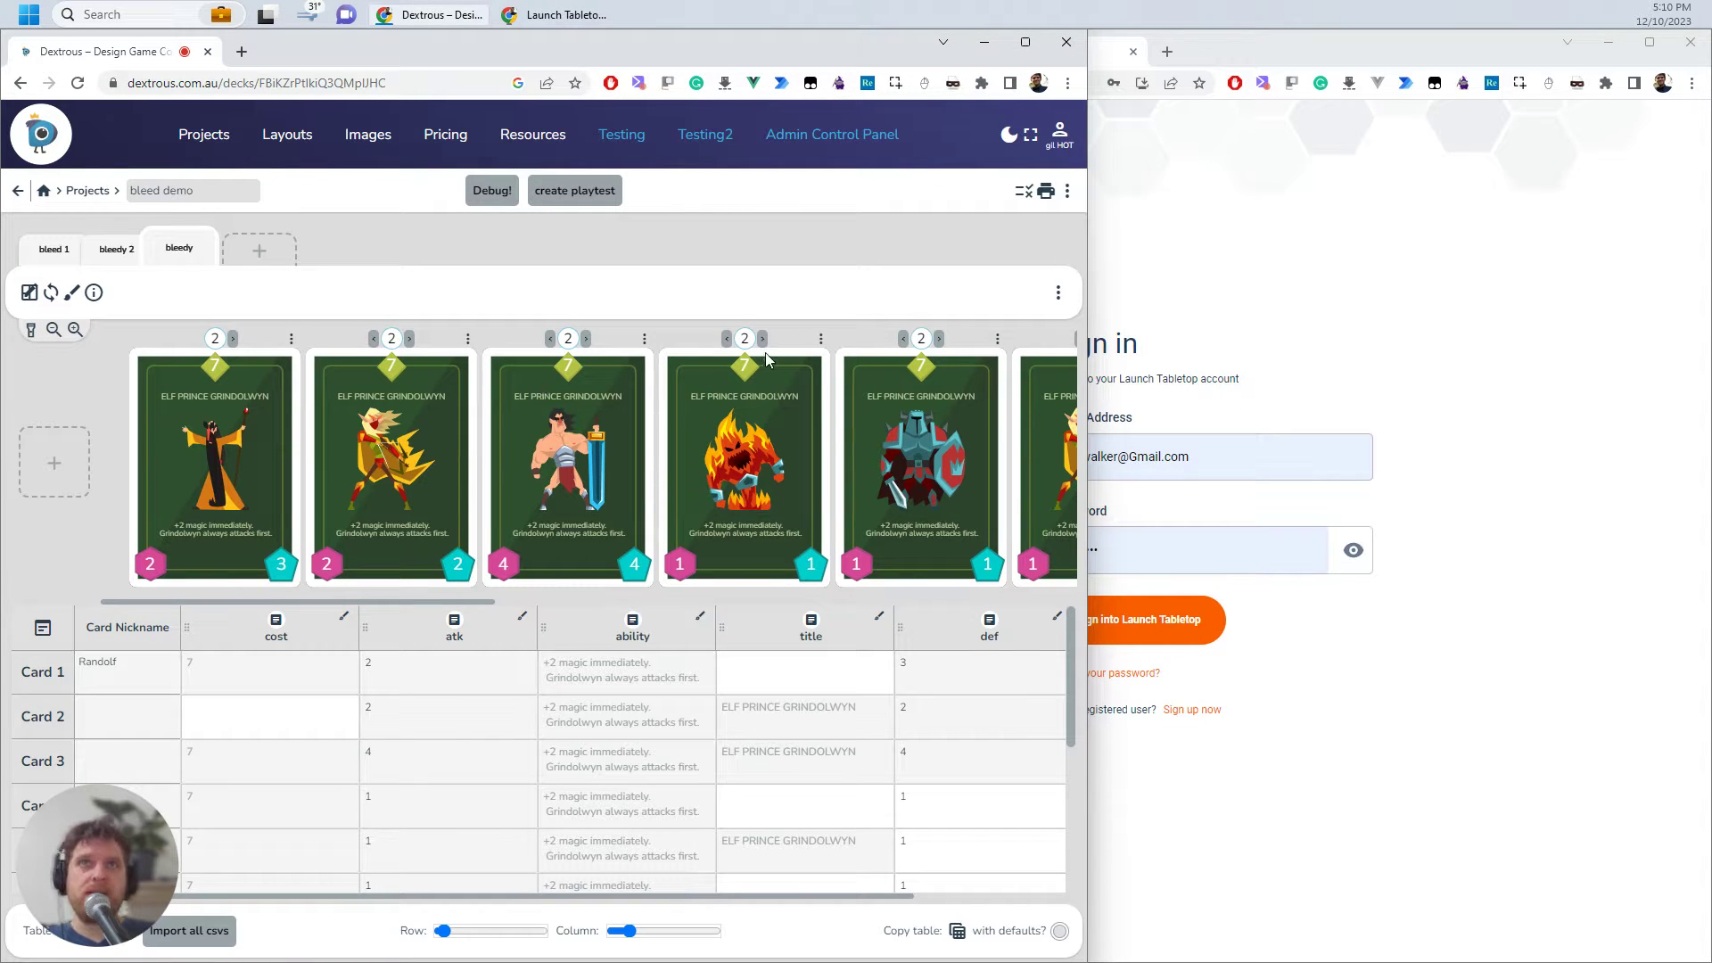
click(1058, 292)
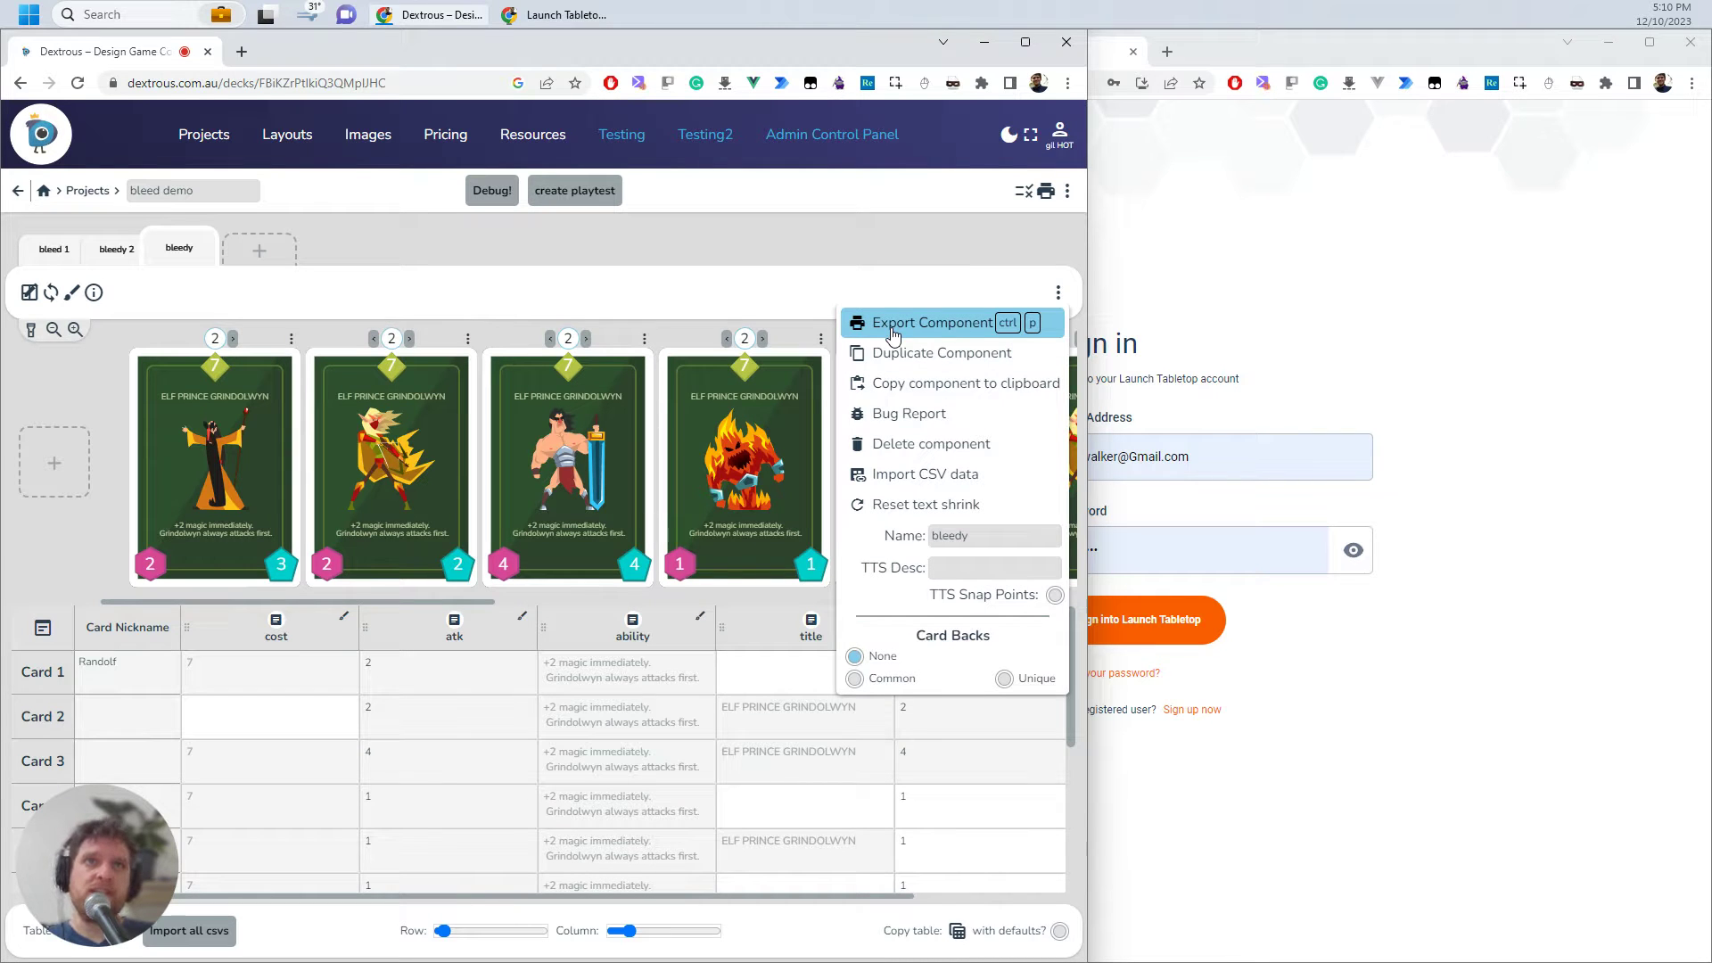
click(893, 328)
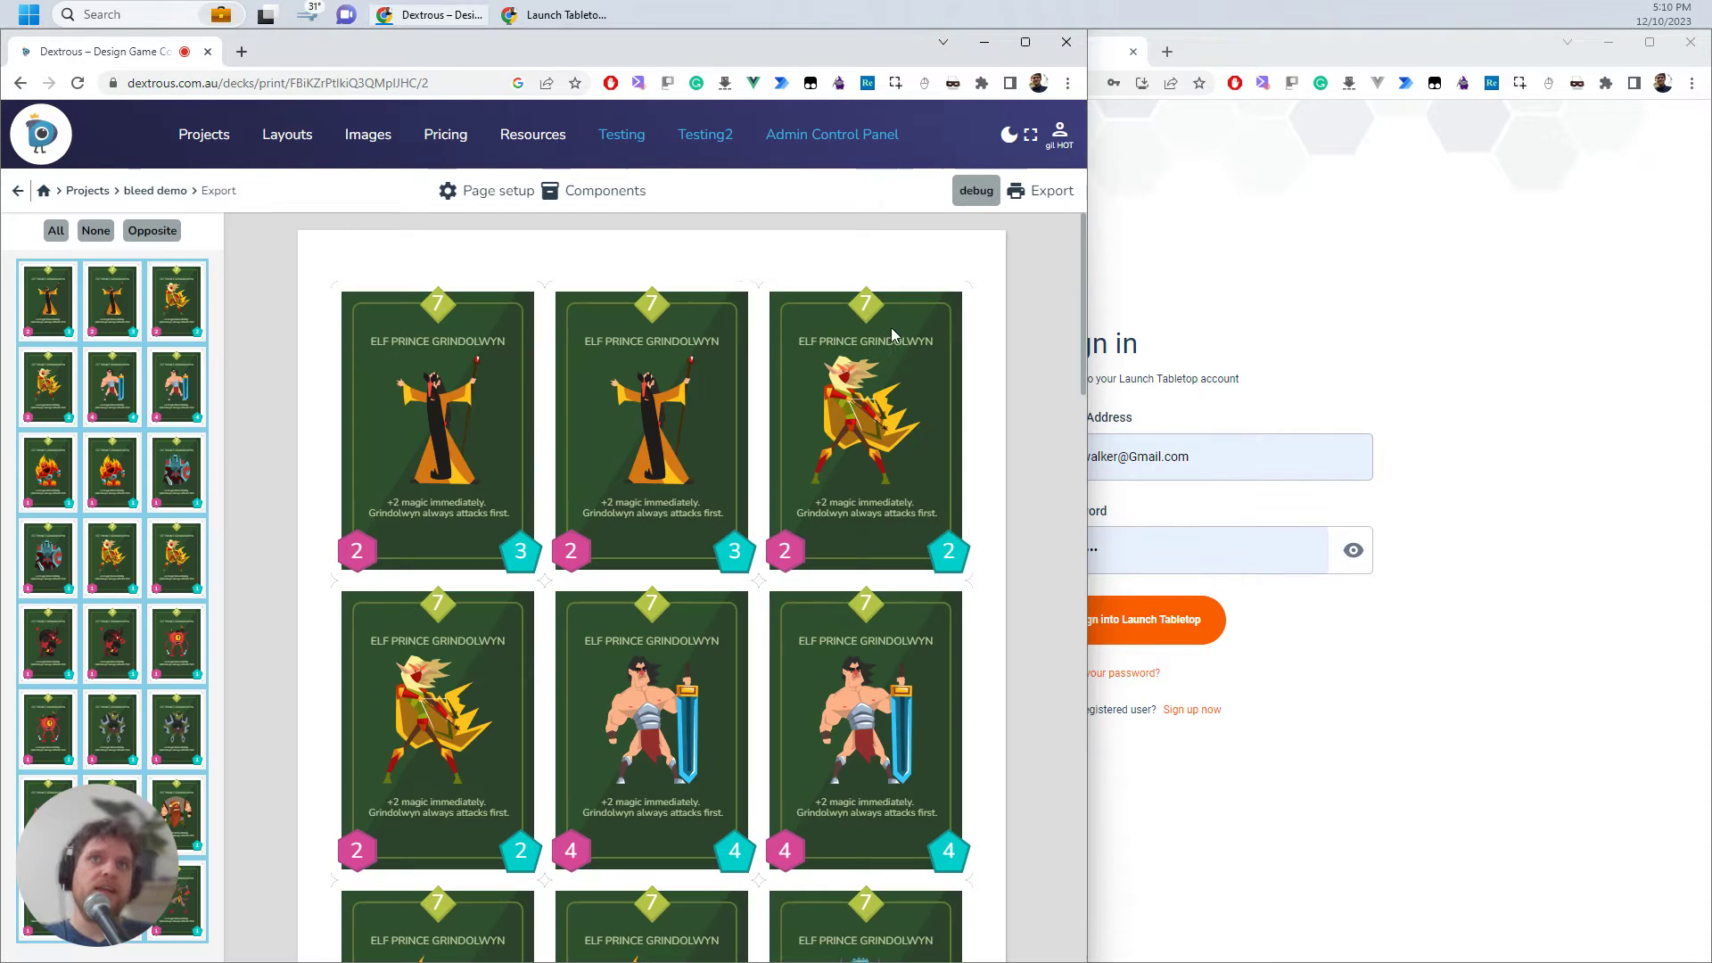
Set the bleed in the export page setup to 3 mm.
click(482, 196)
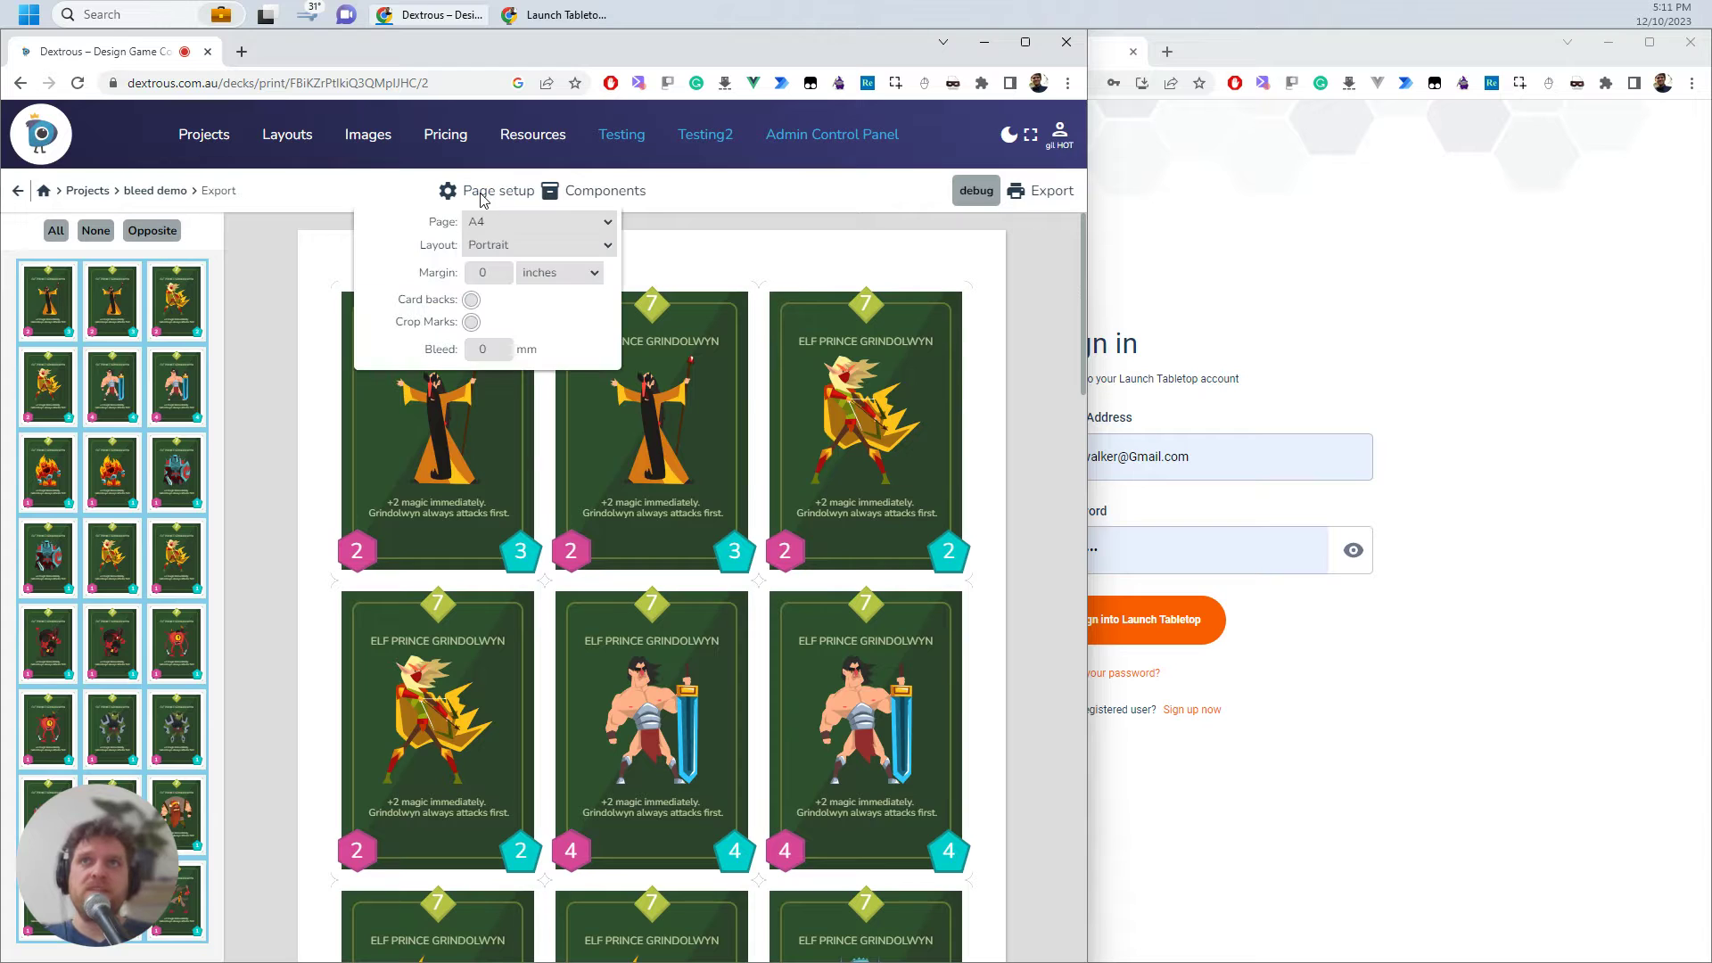
click(504, 346)
click(504, 345)
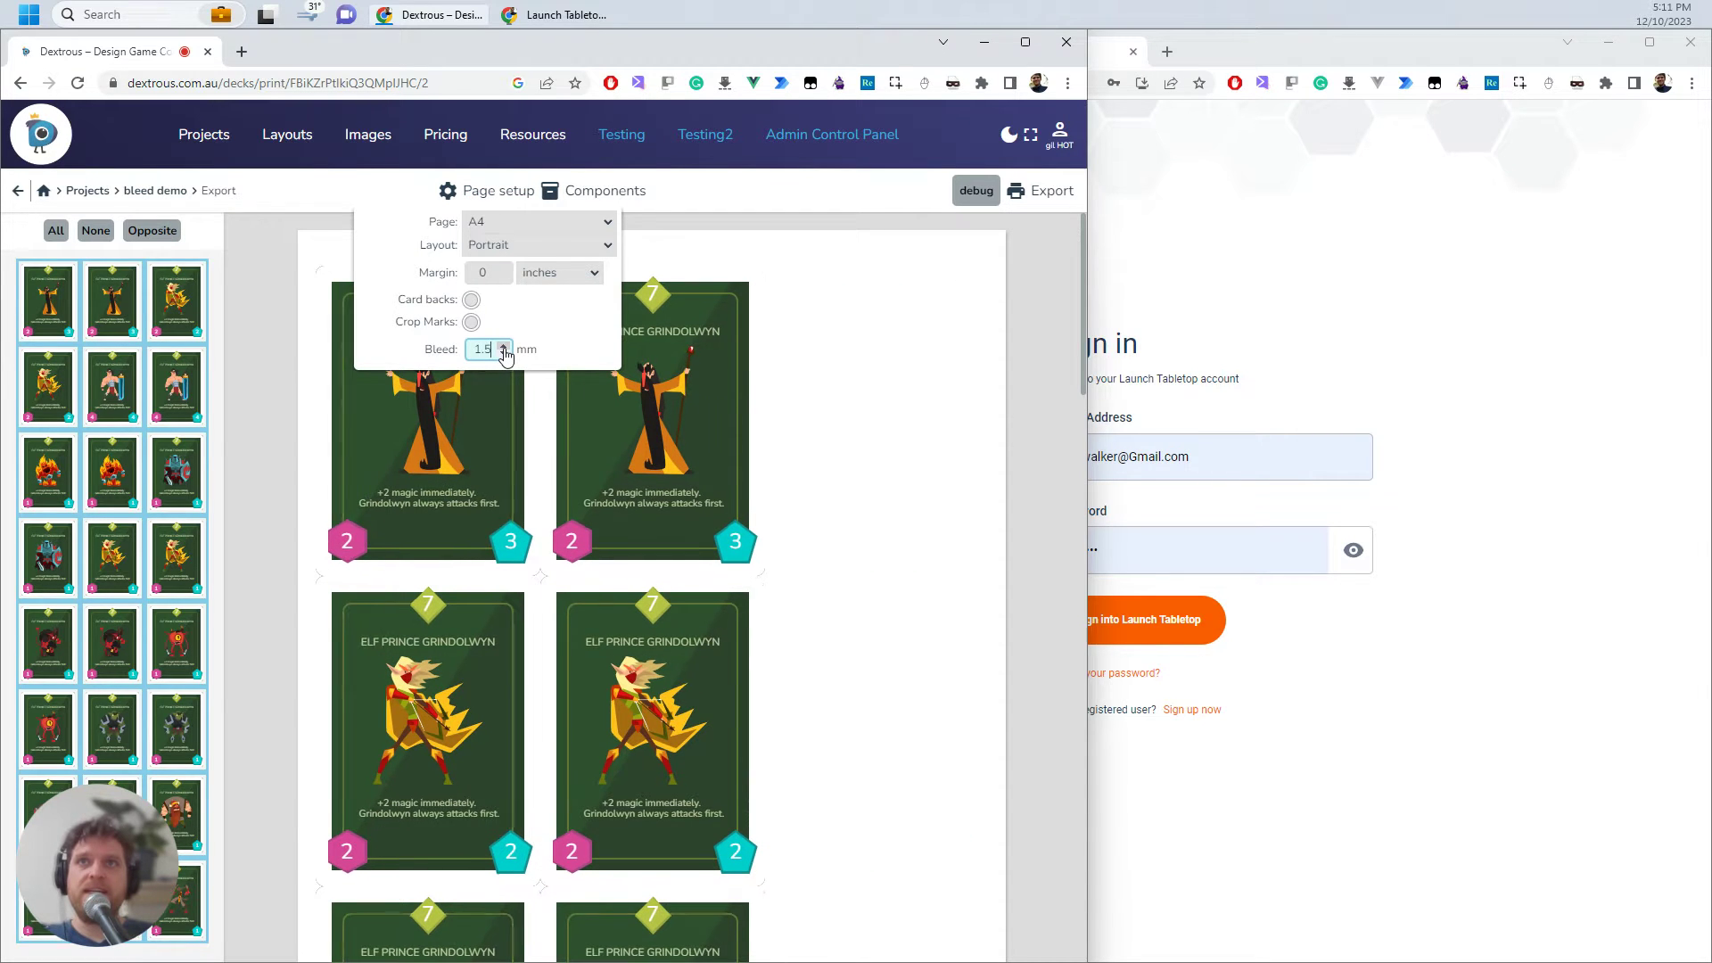
click(504, 346)
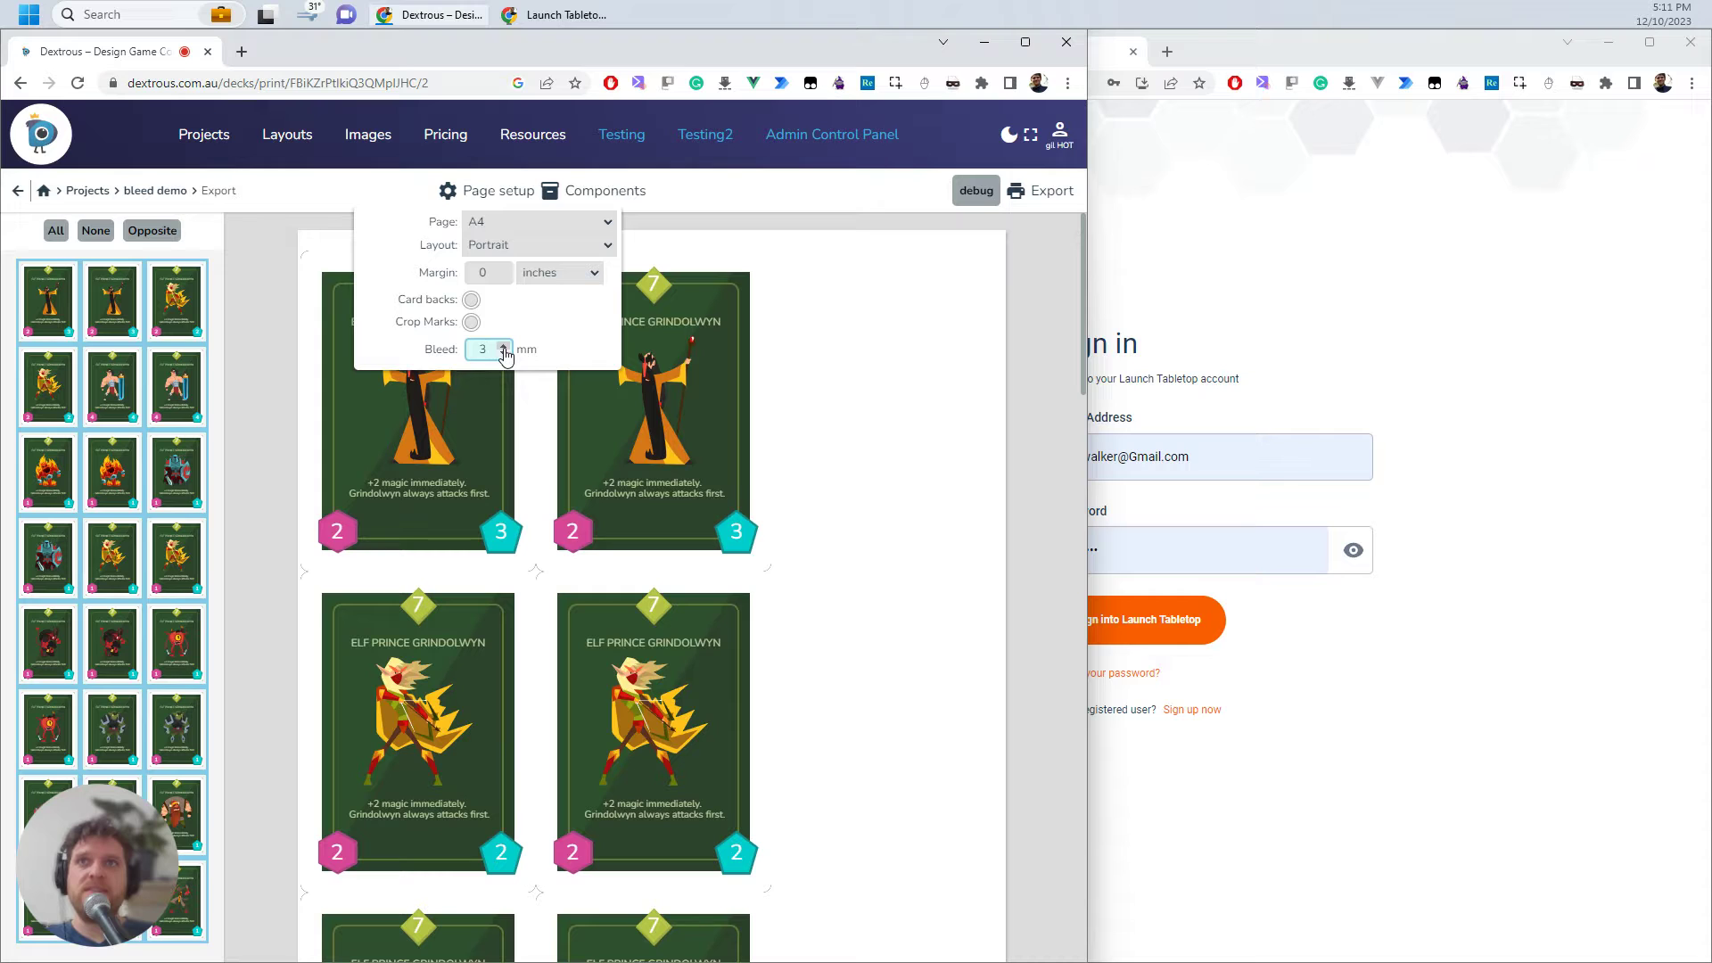
click(918, 276)
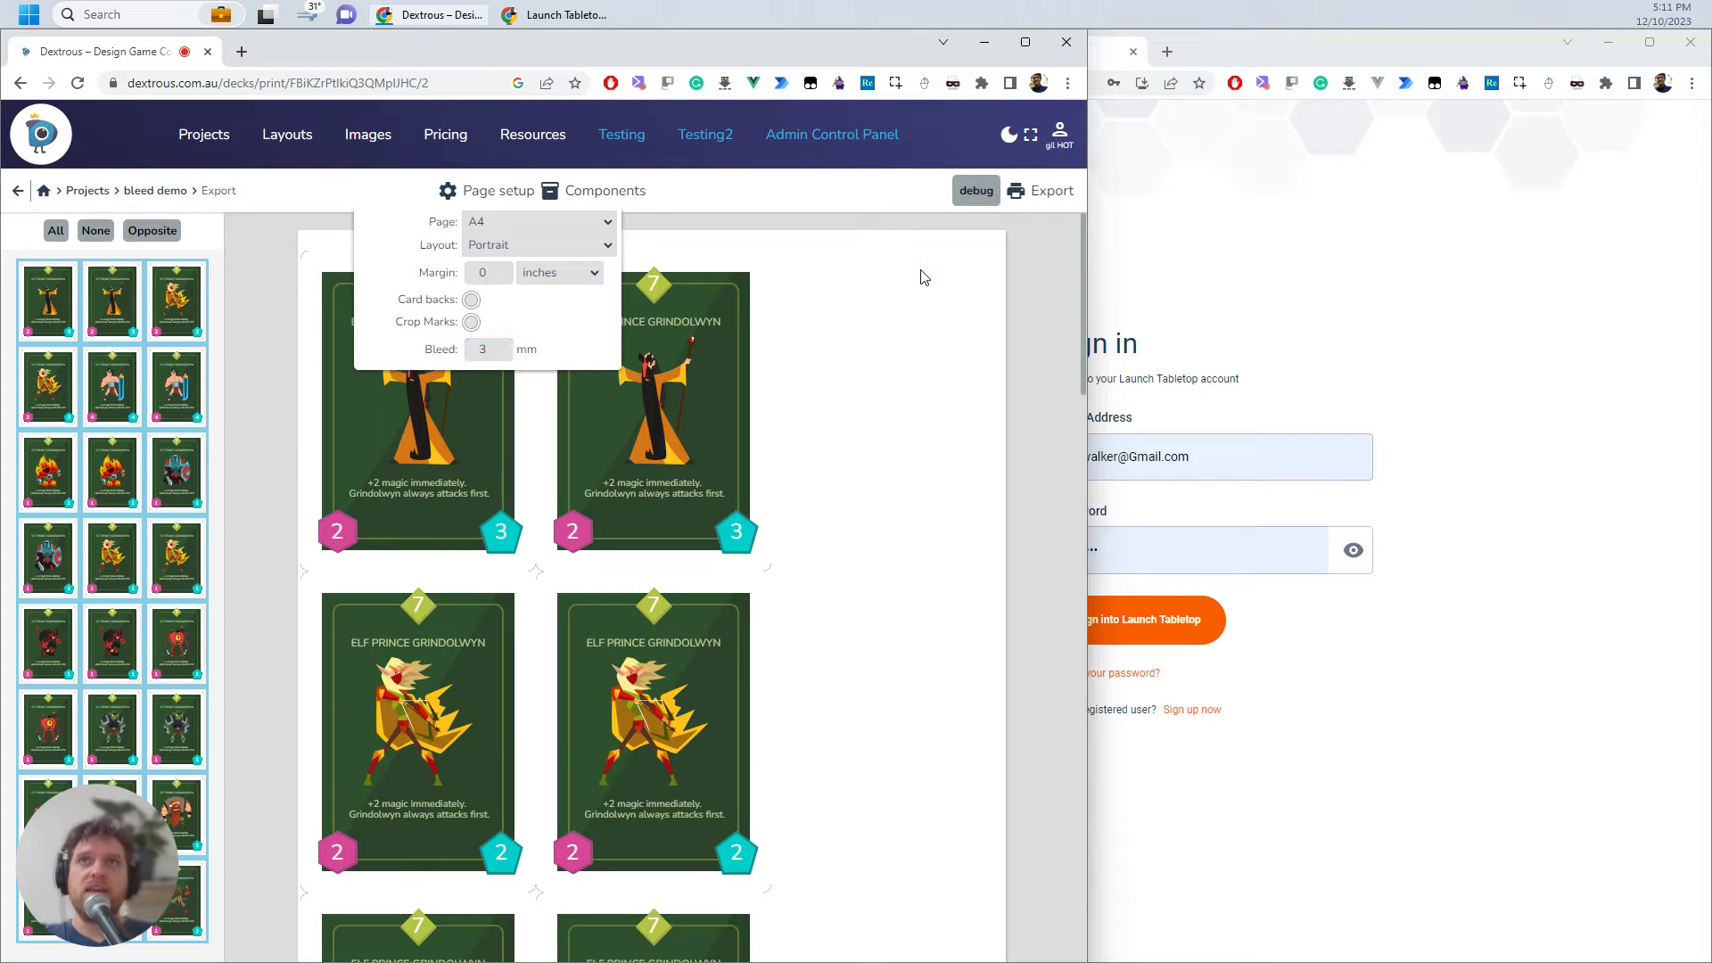
Export the cards as PNG images at 300 dpi.
click(1050, 192)
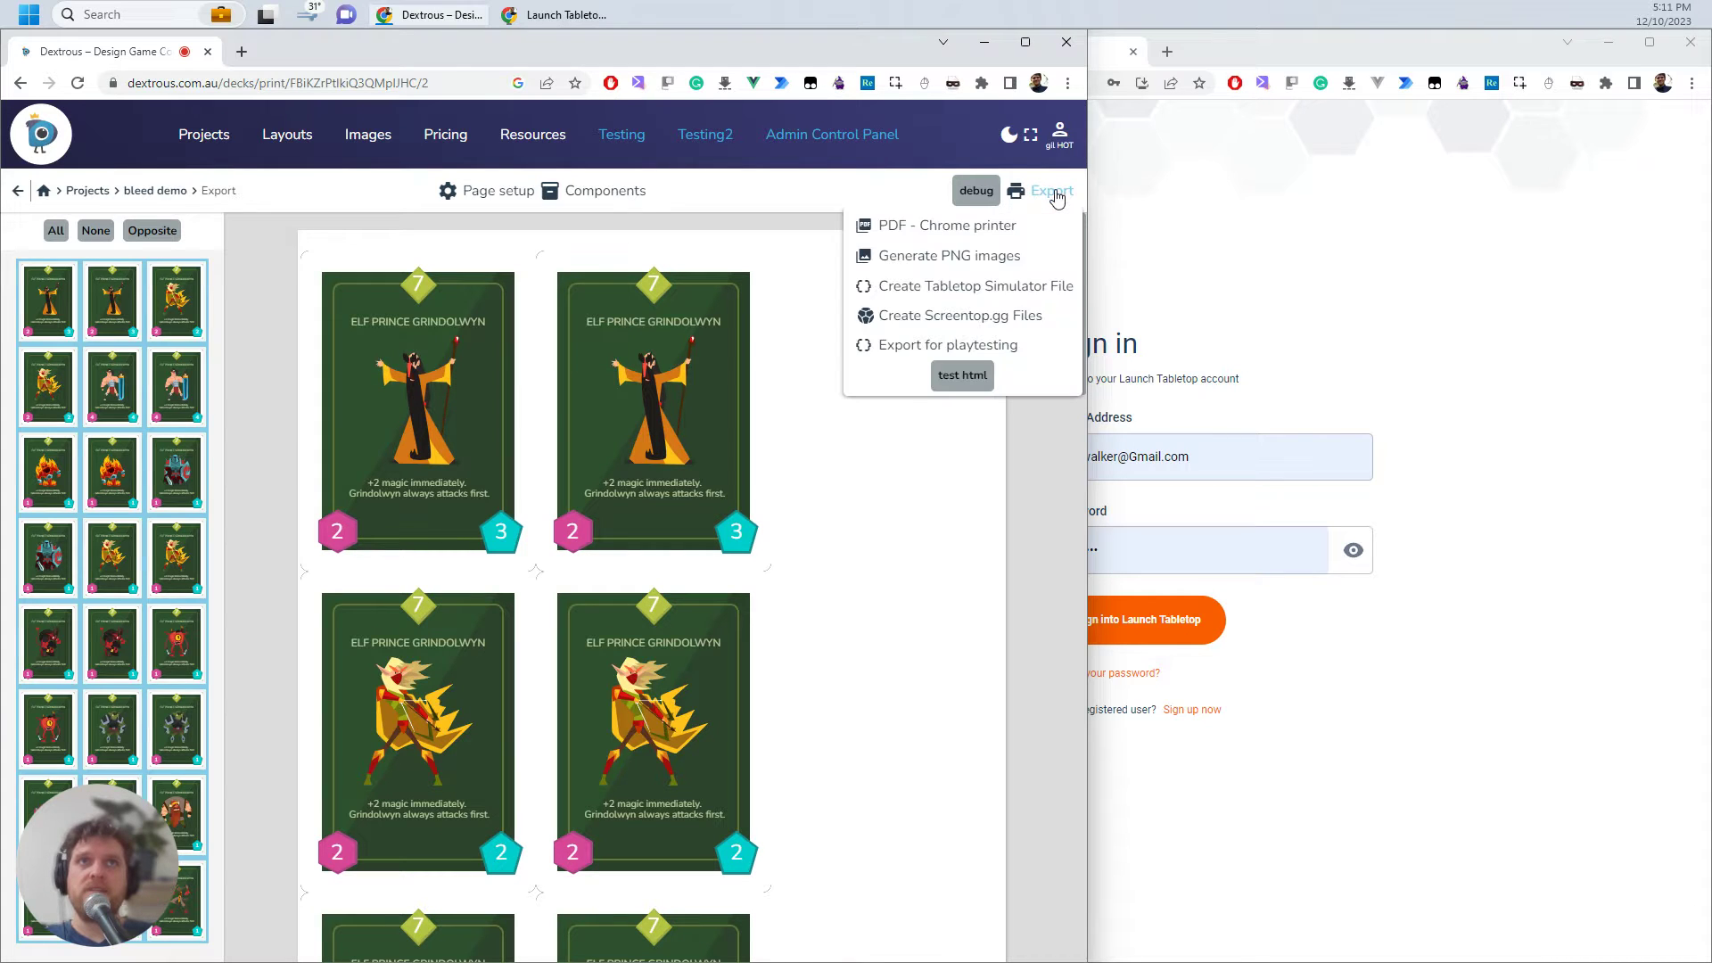
click(930, 259)
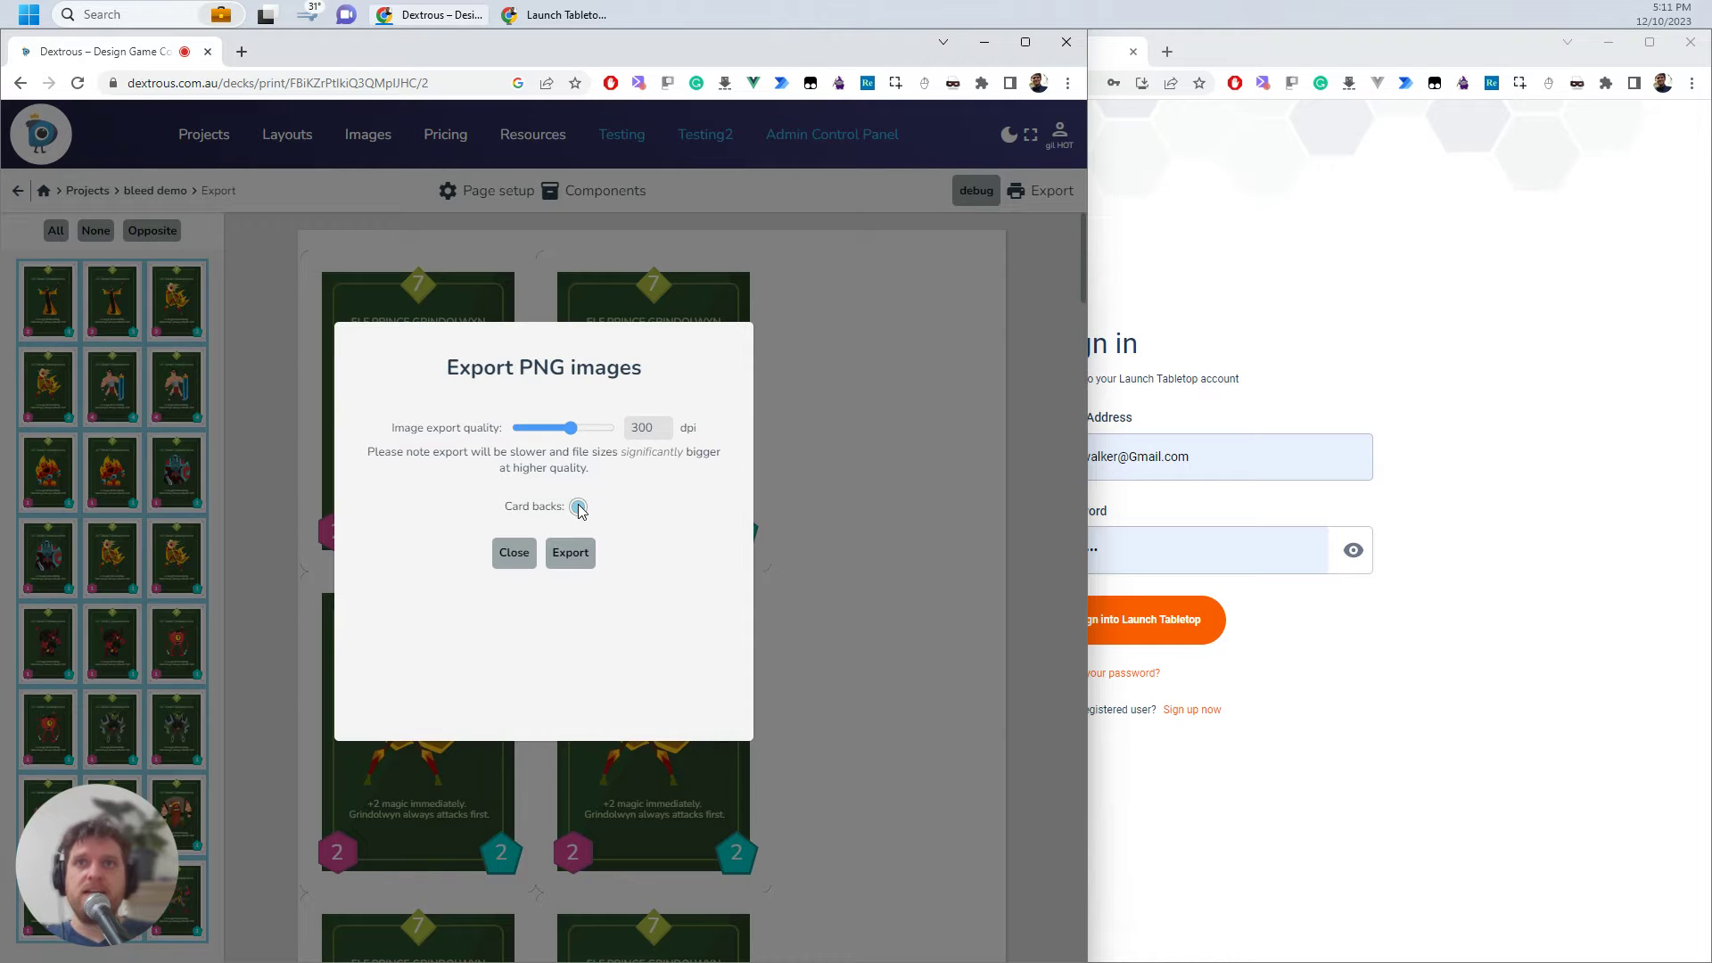
click(570, 553)
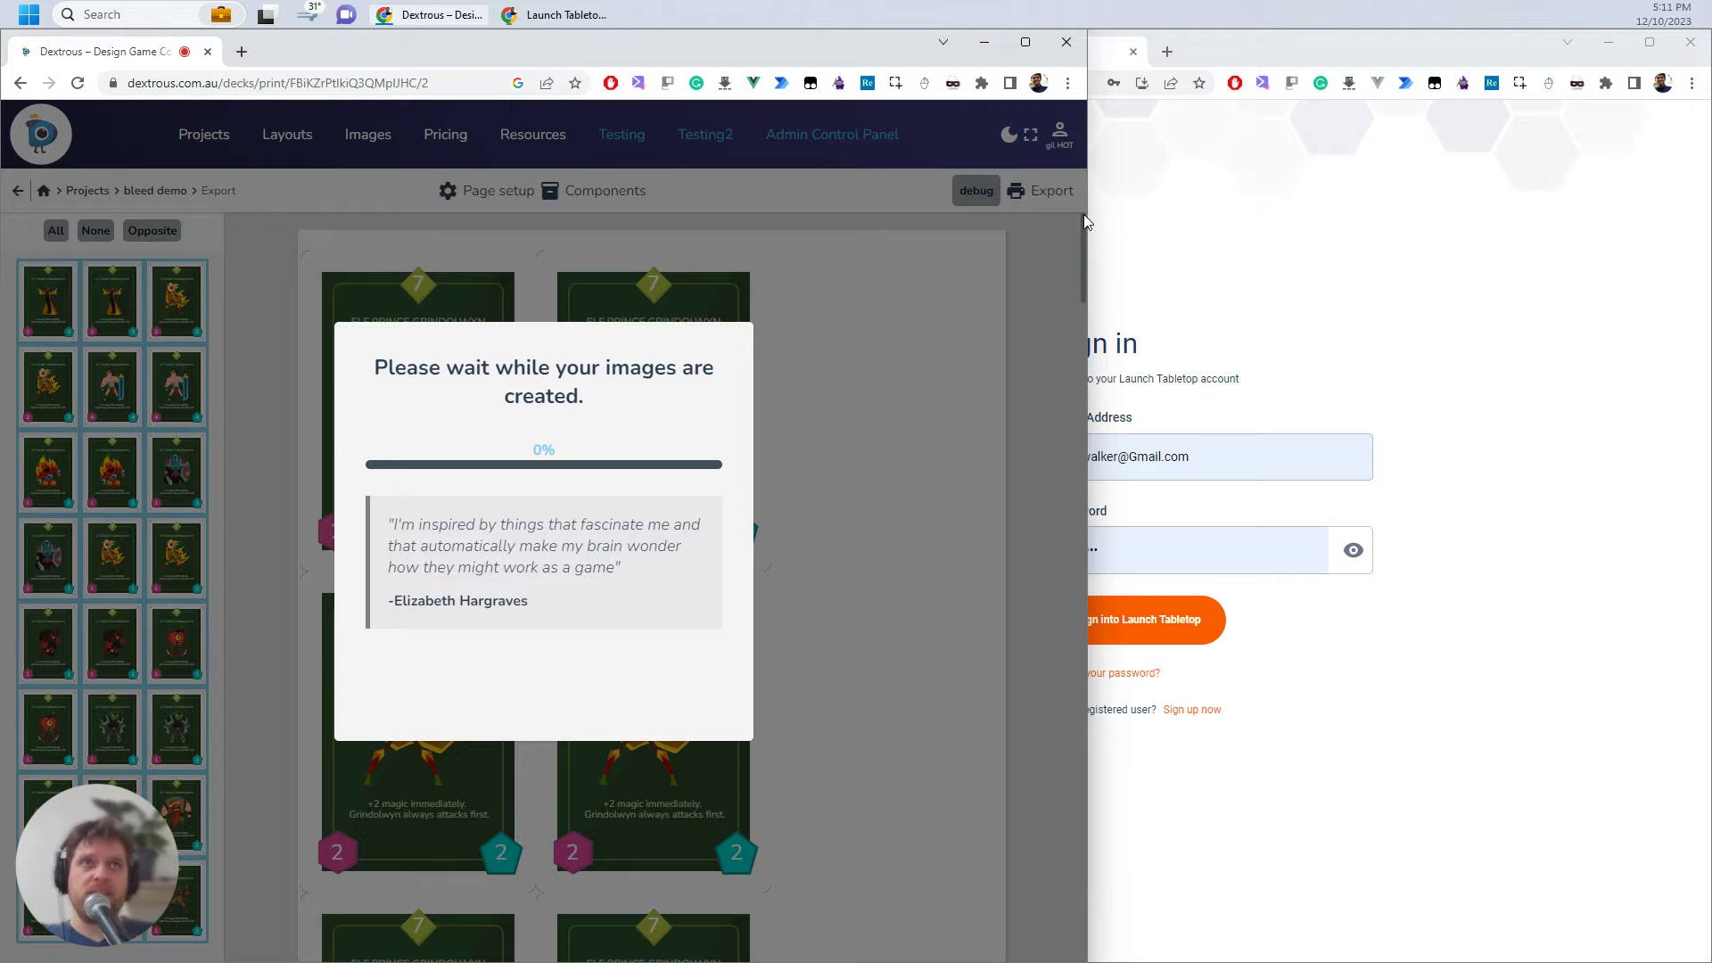
Switch to Launch Tabletop, sign in with the prefilled account, and start a new project, dismissing the welcome message and tips.
drag(1085, 214, 829, 223)
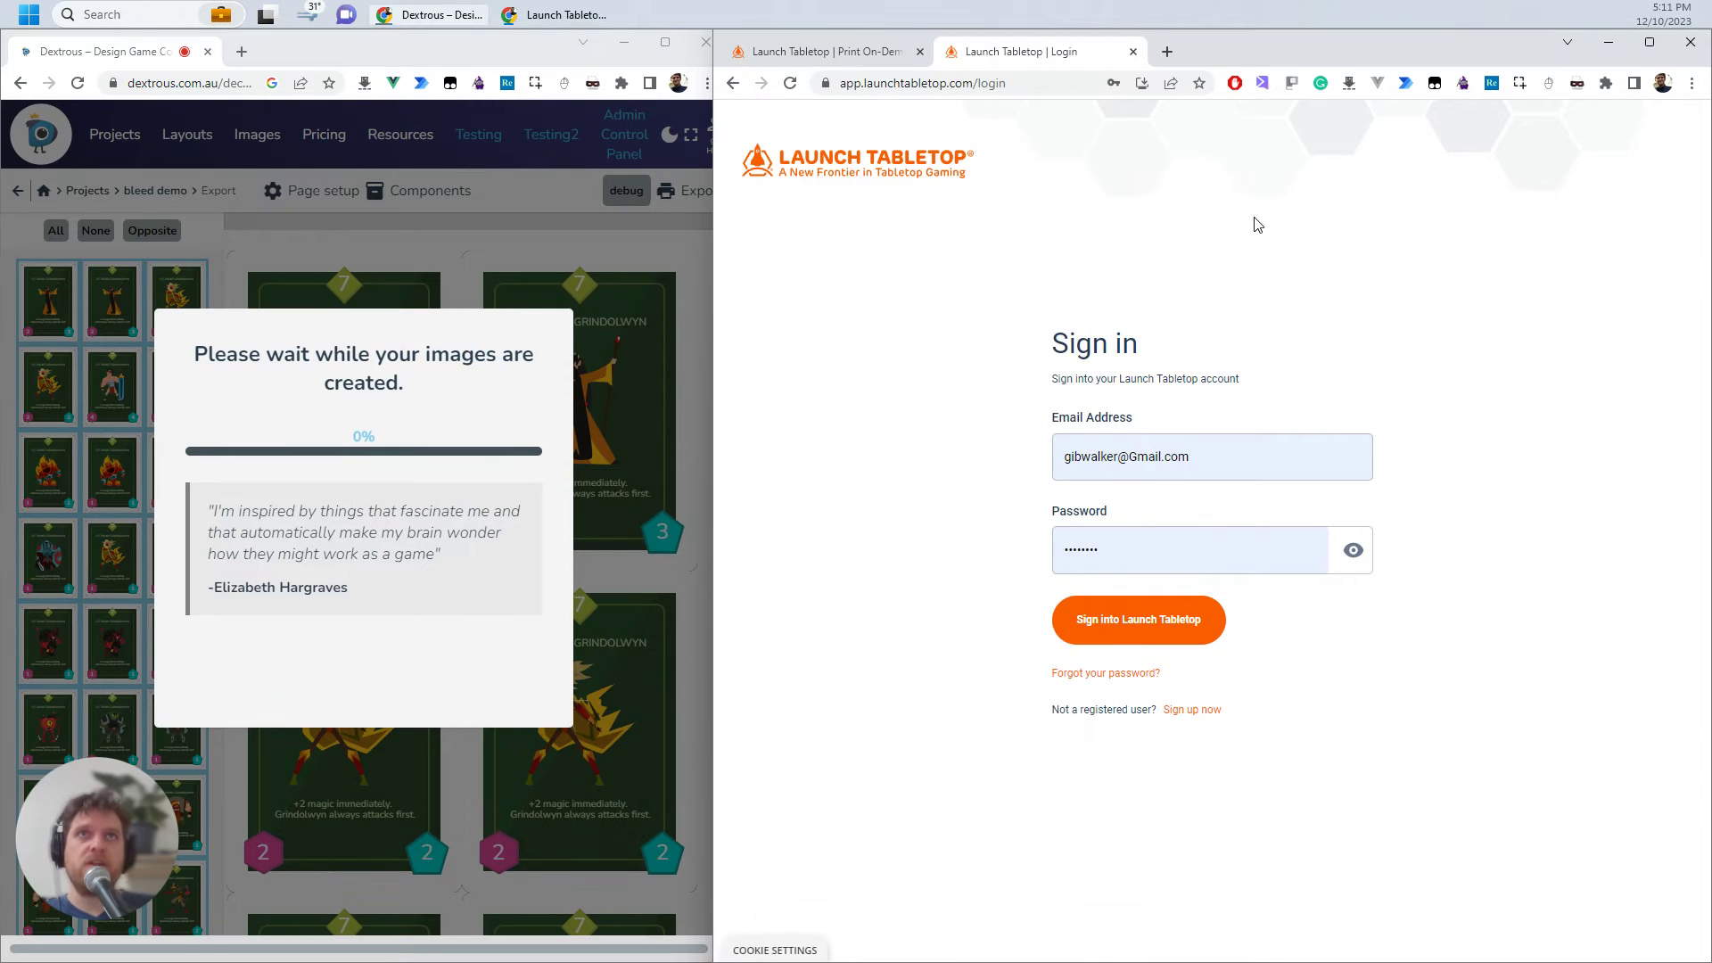
click(1146, 649)
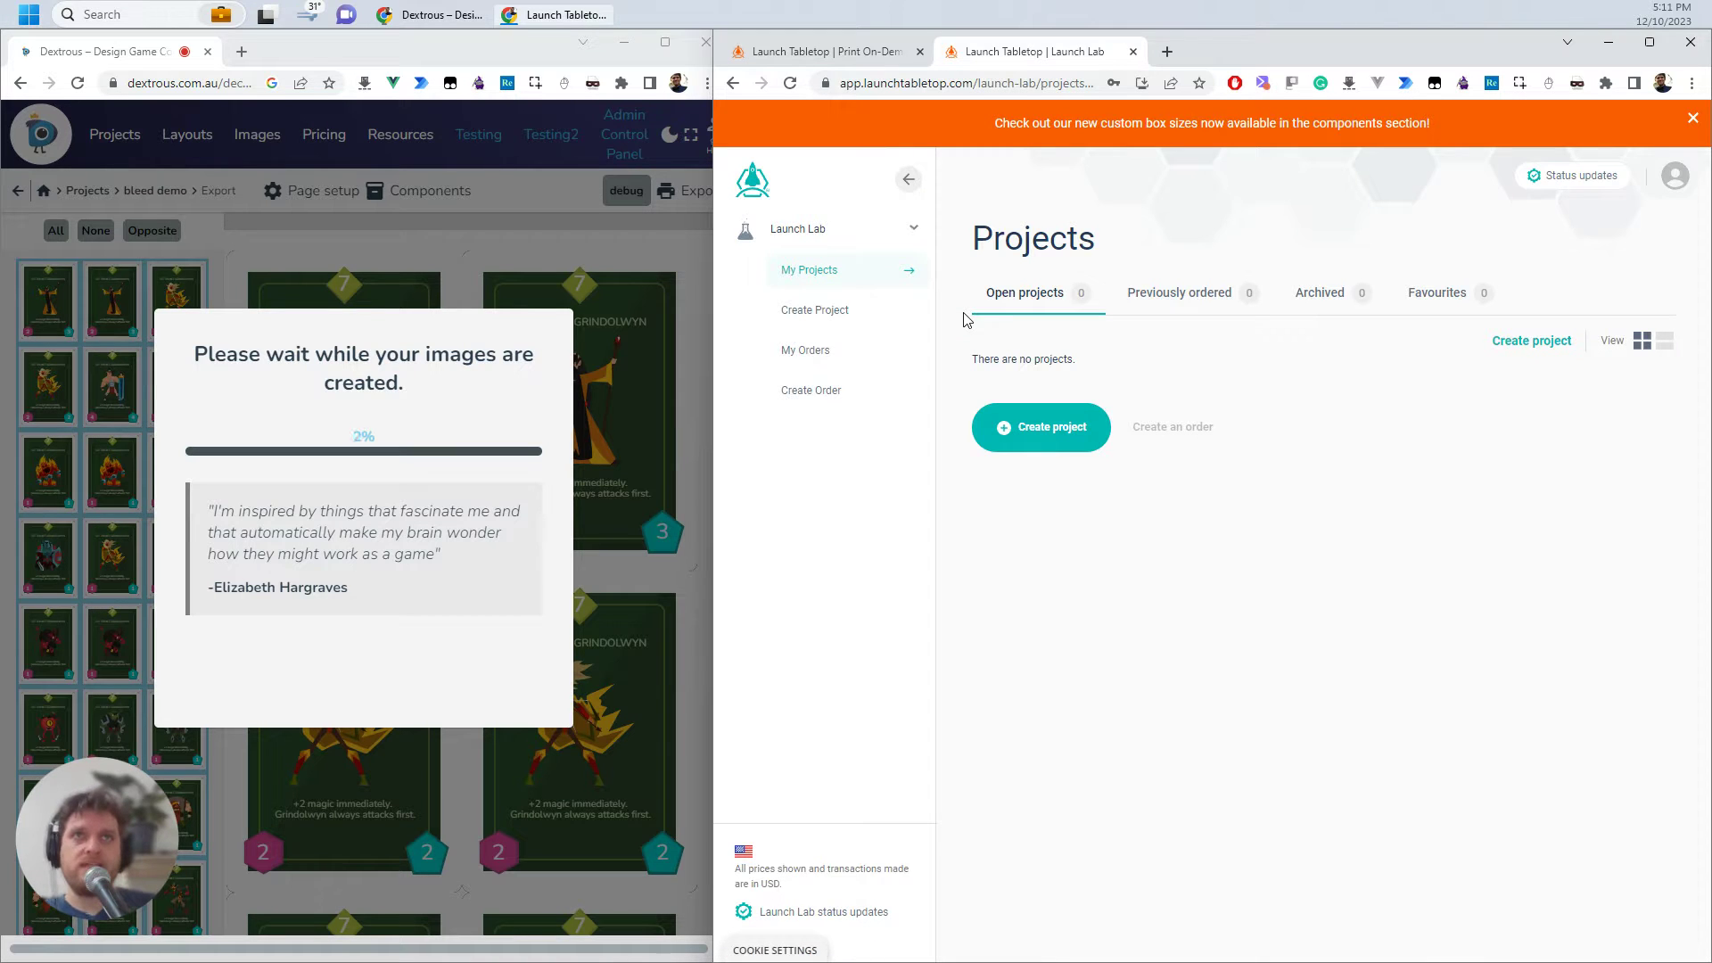
click(1043, 434)
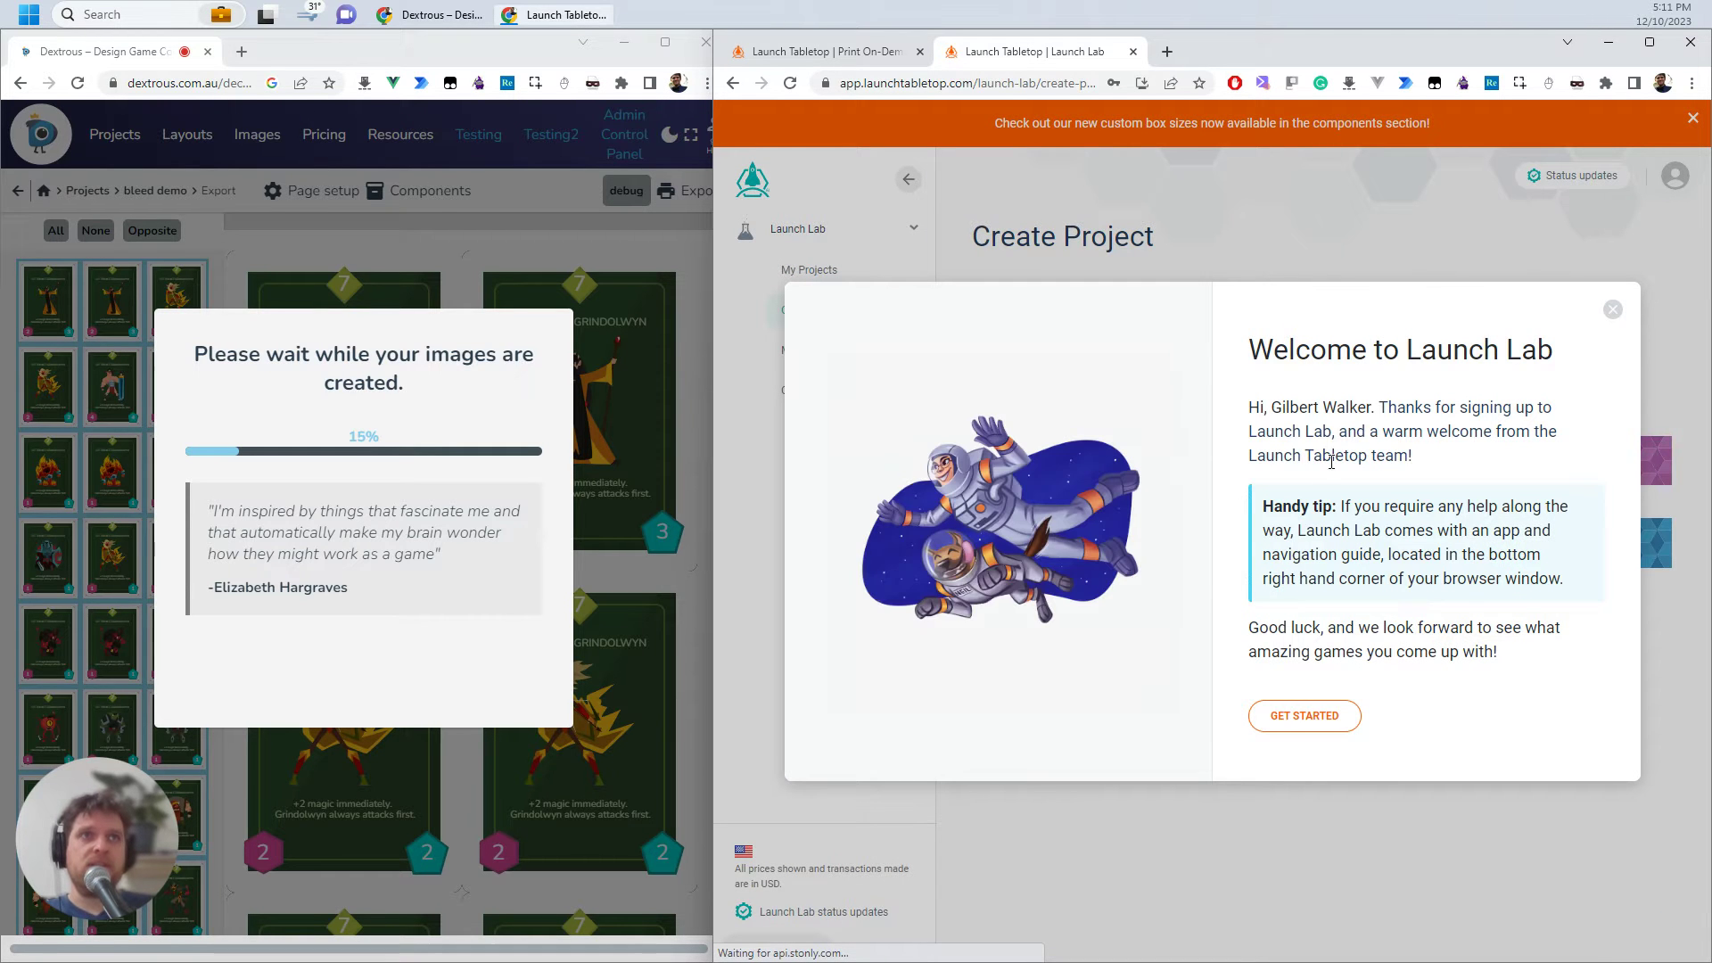
click(1326, 720)
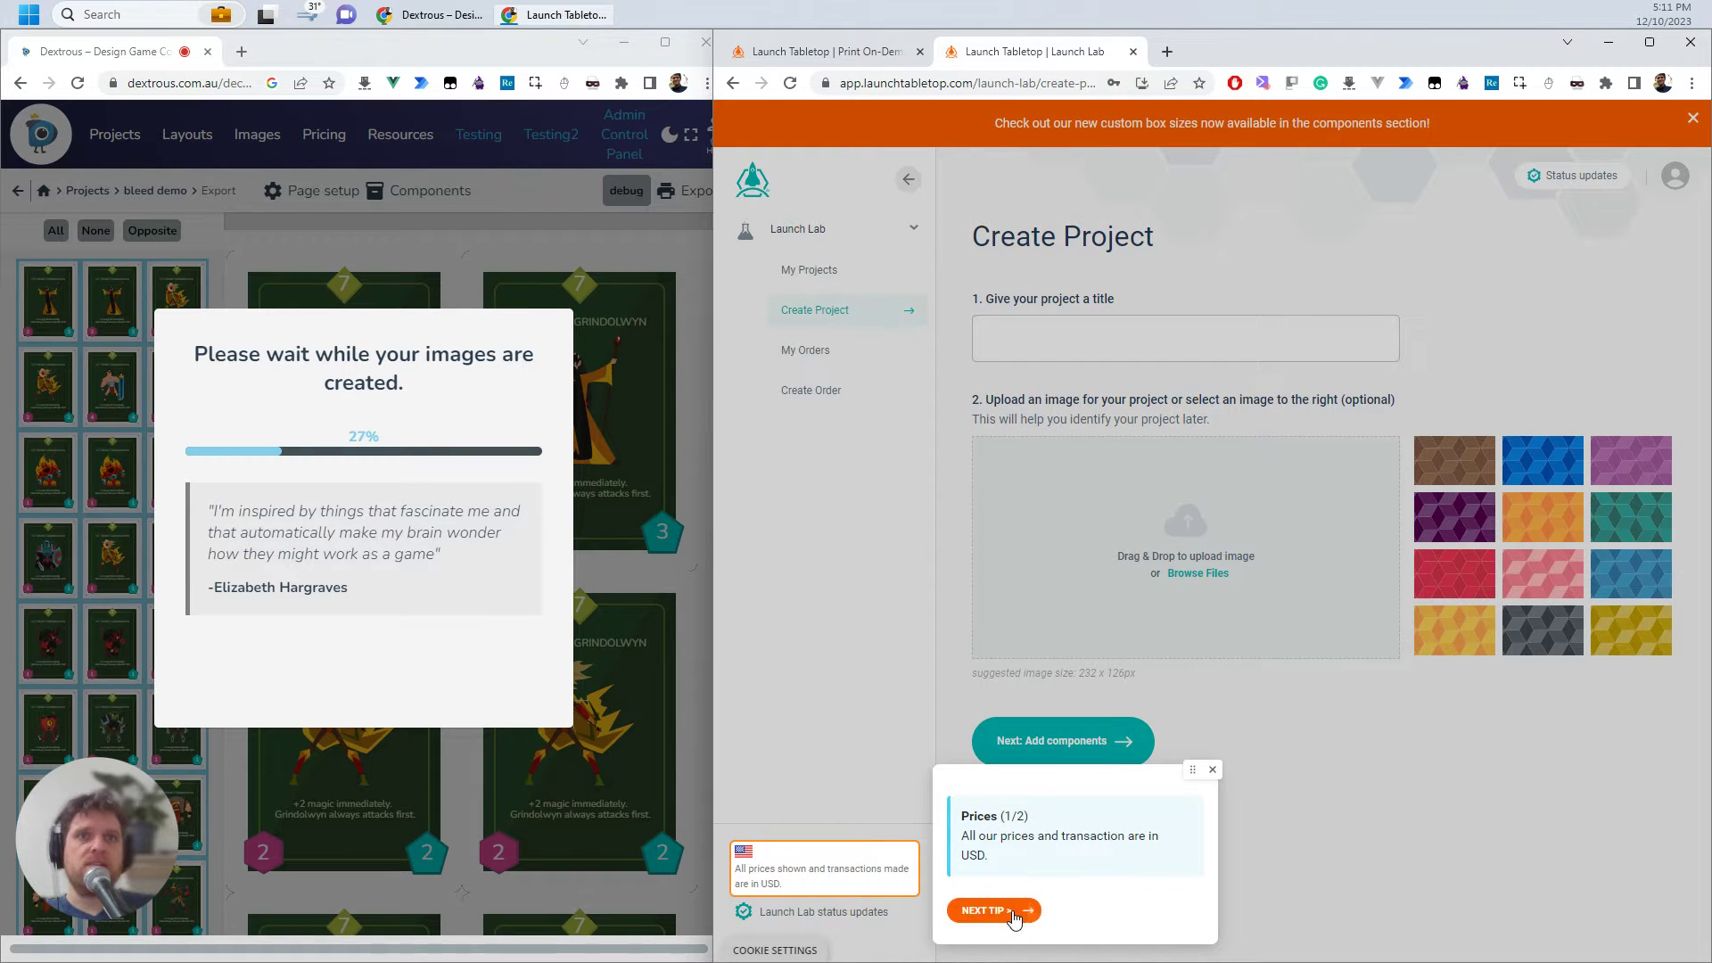
click(1213, 771)
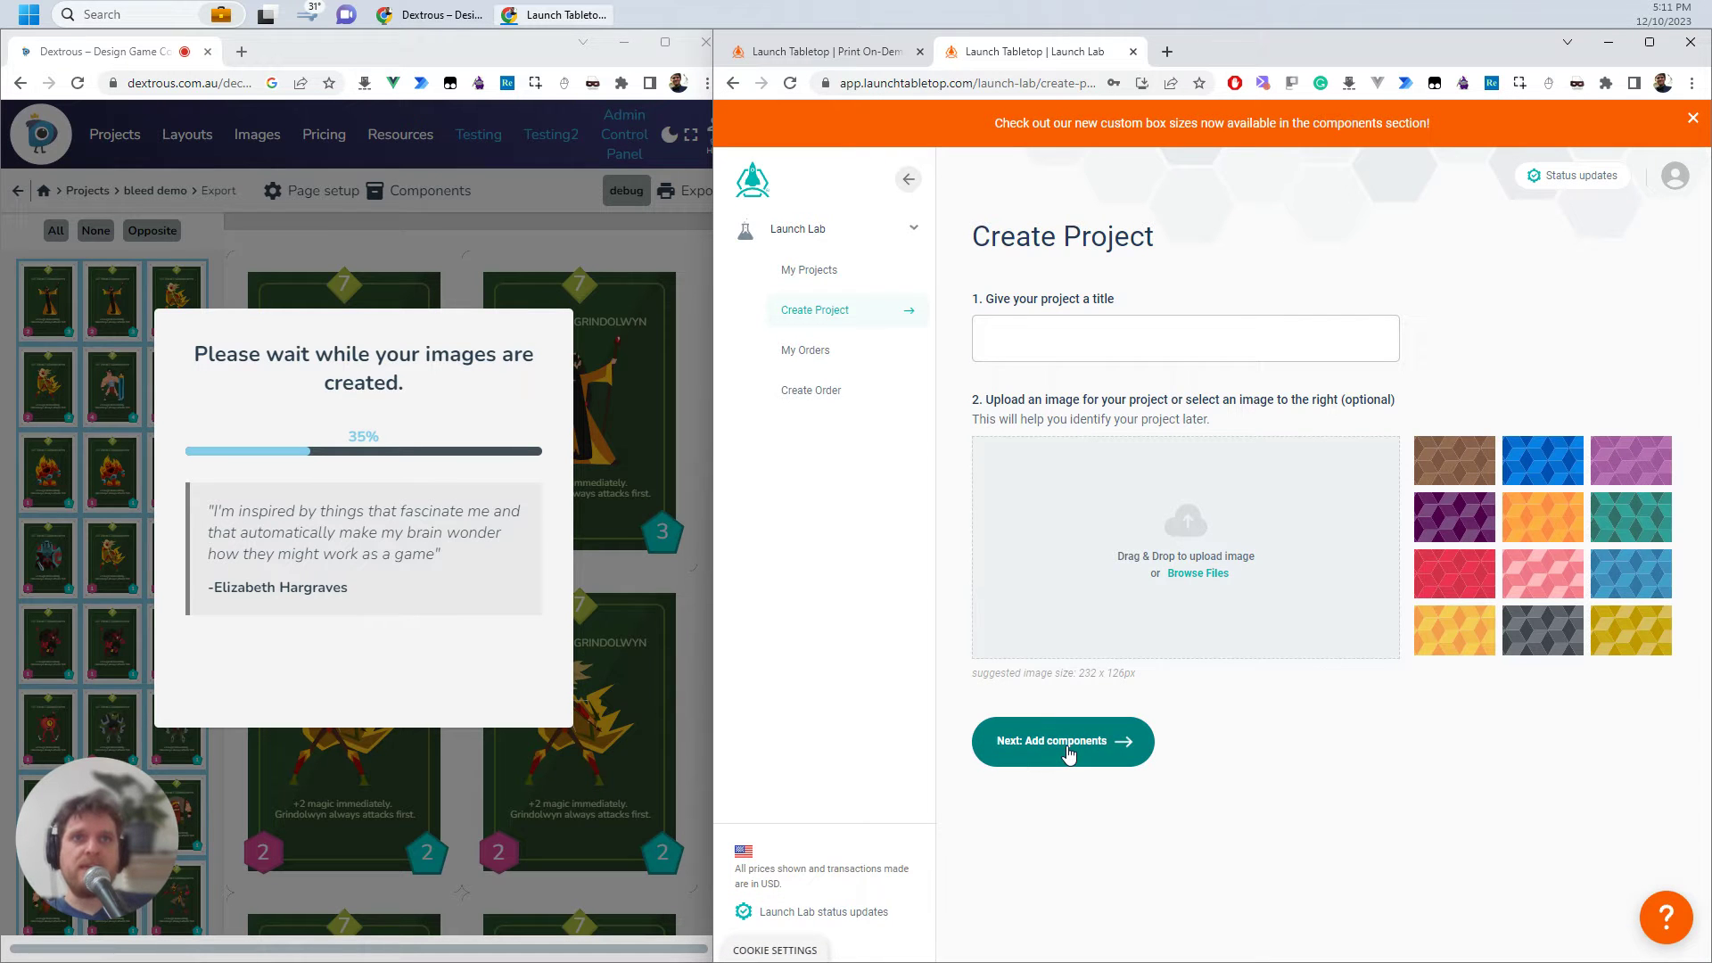
Title the project "my card project", give it the bright blue cube-pattern image, and continue to adding components.
click(1089, 334)
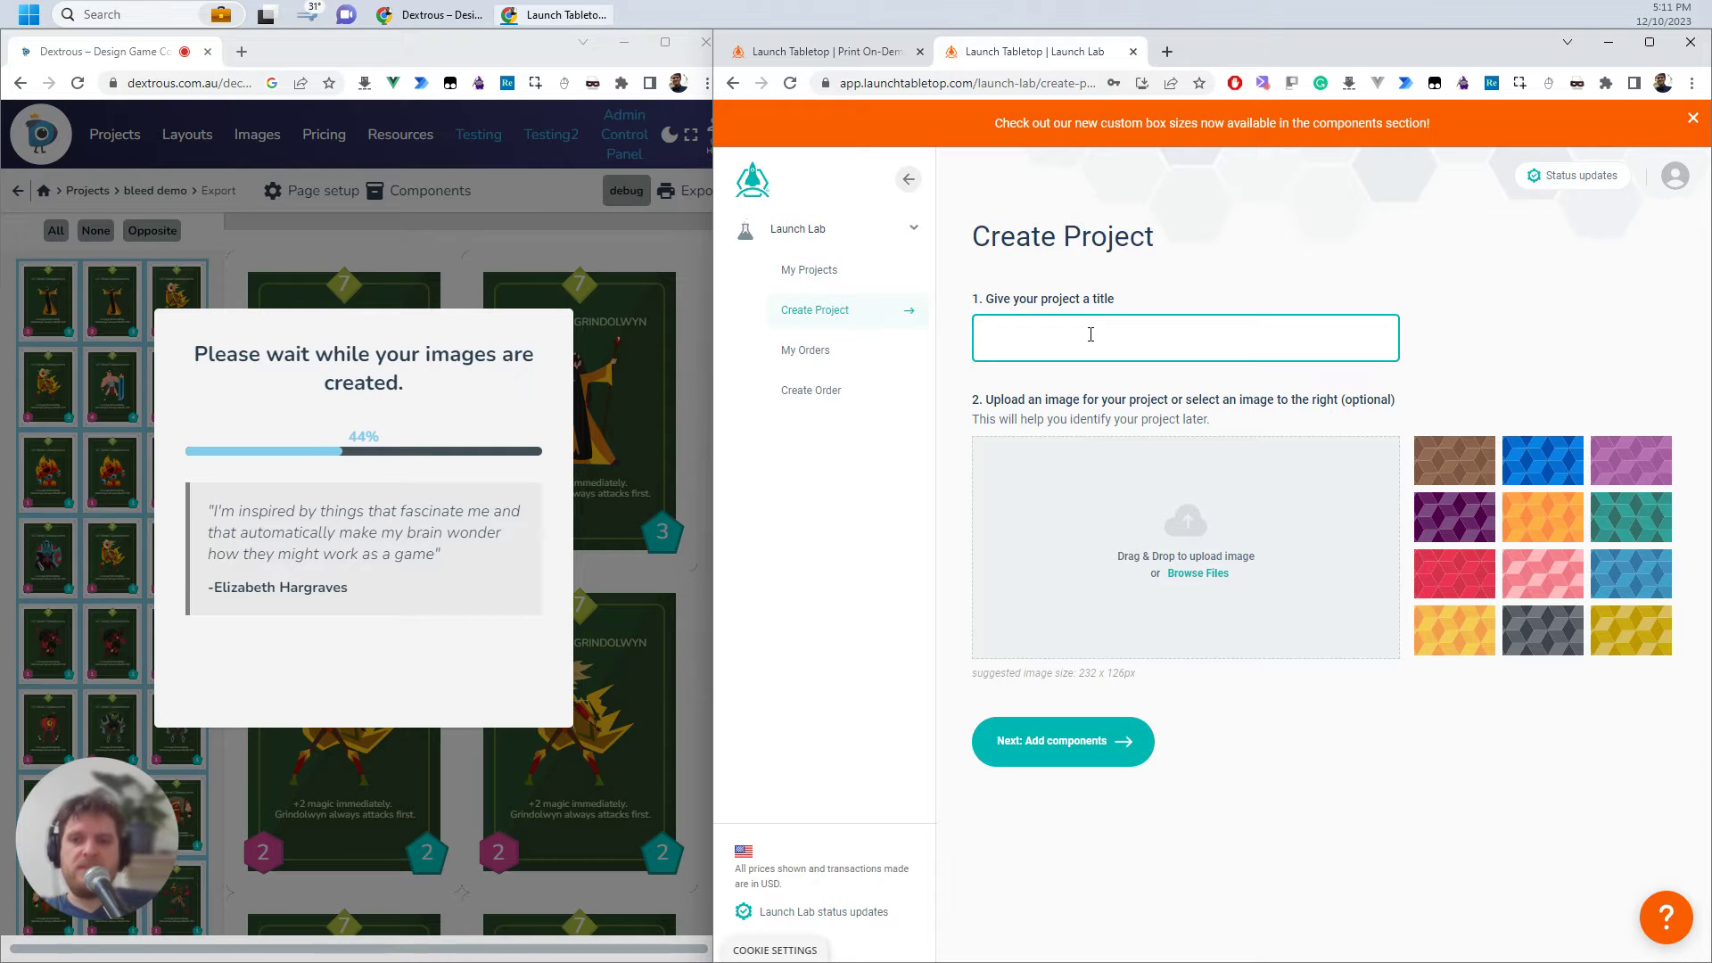
text(my card pr)
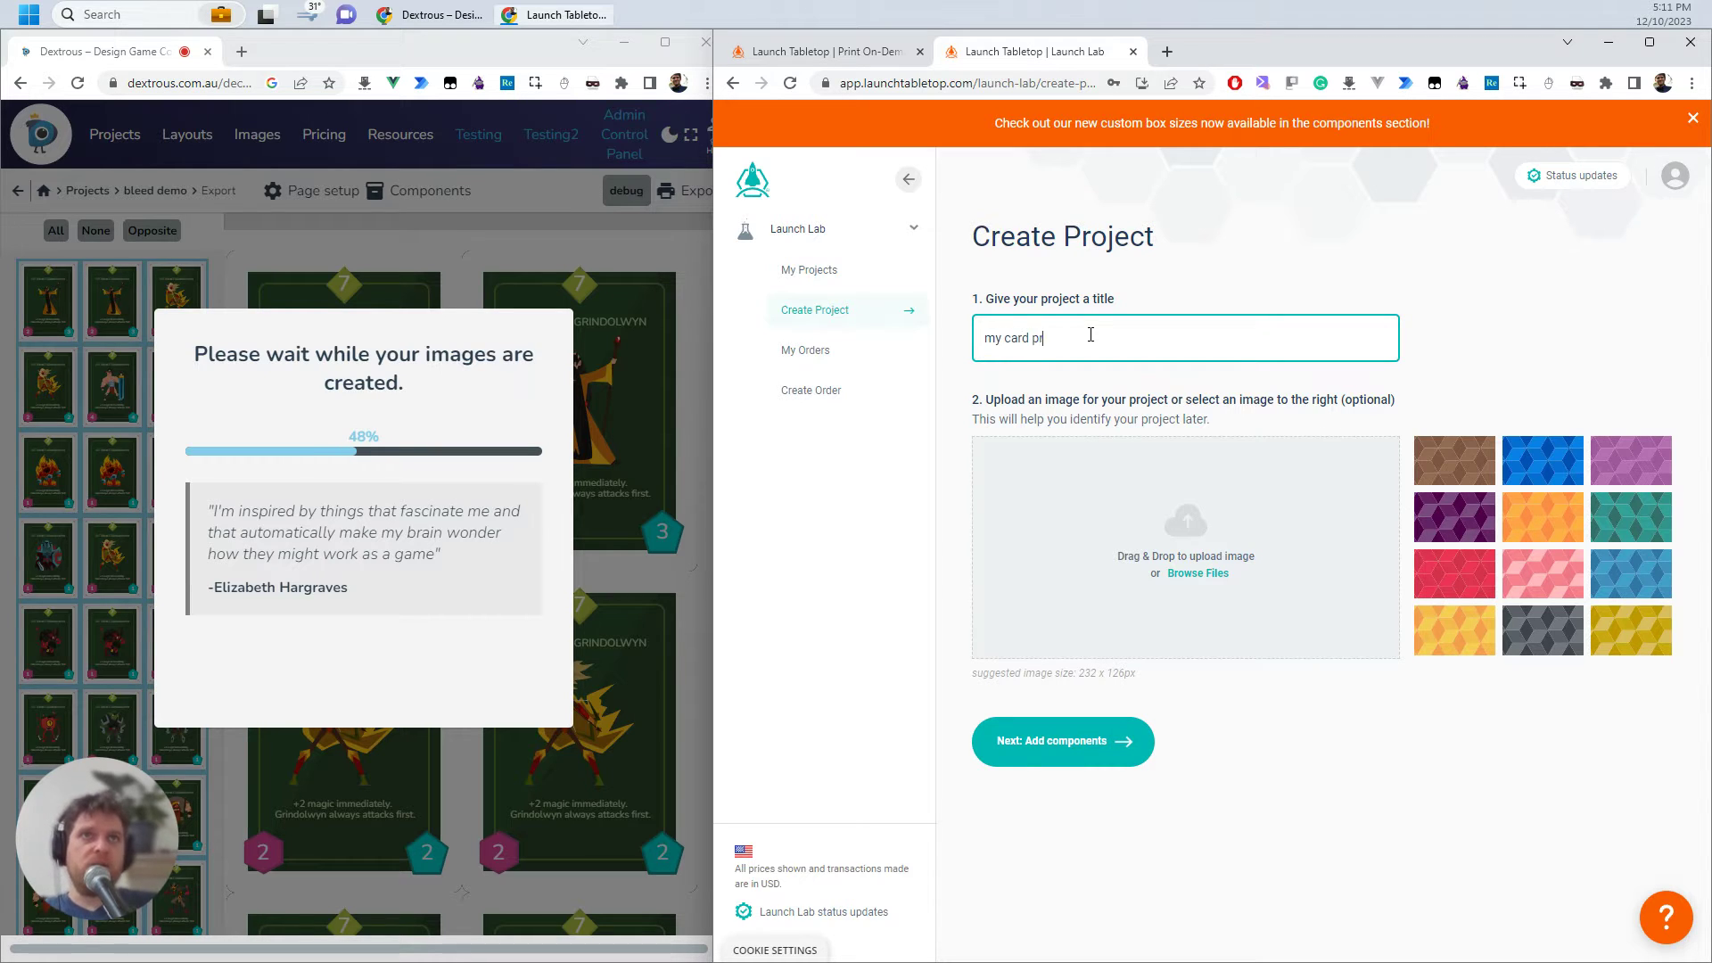
text(oject)
click(1524, 464)
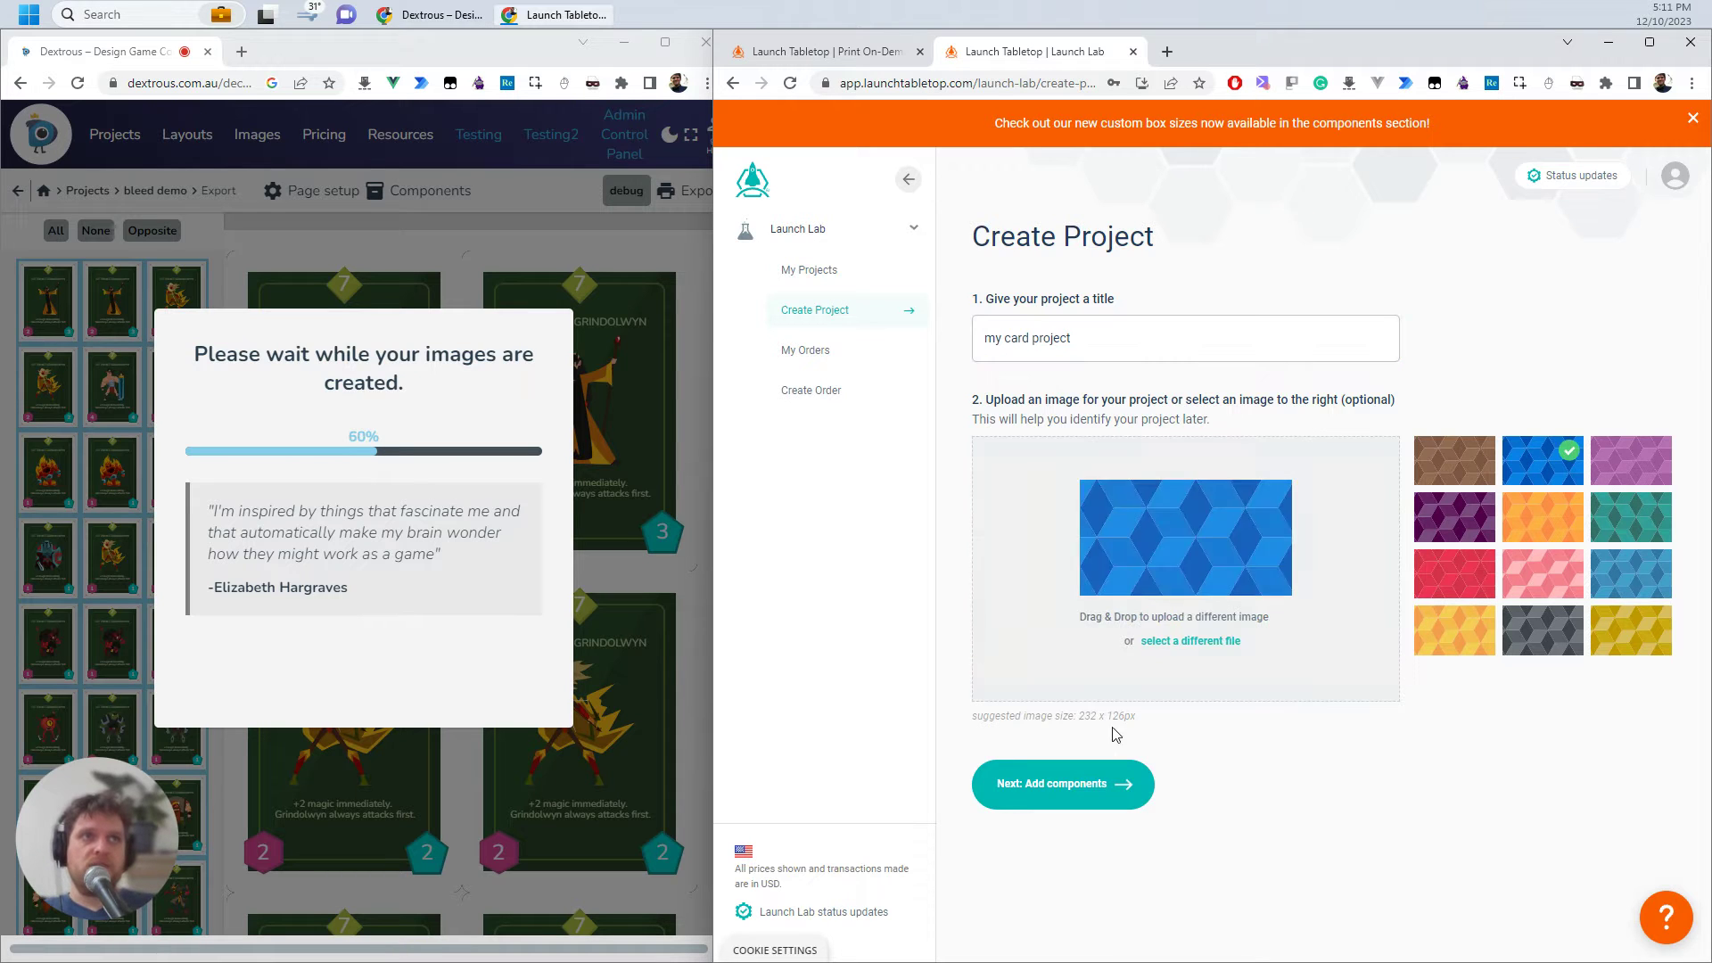
click(1070, 784)
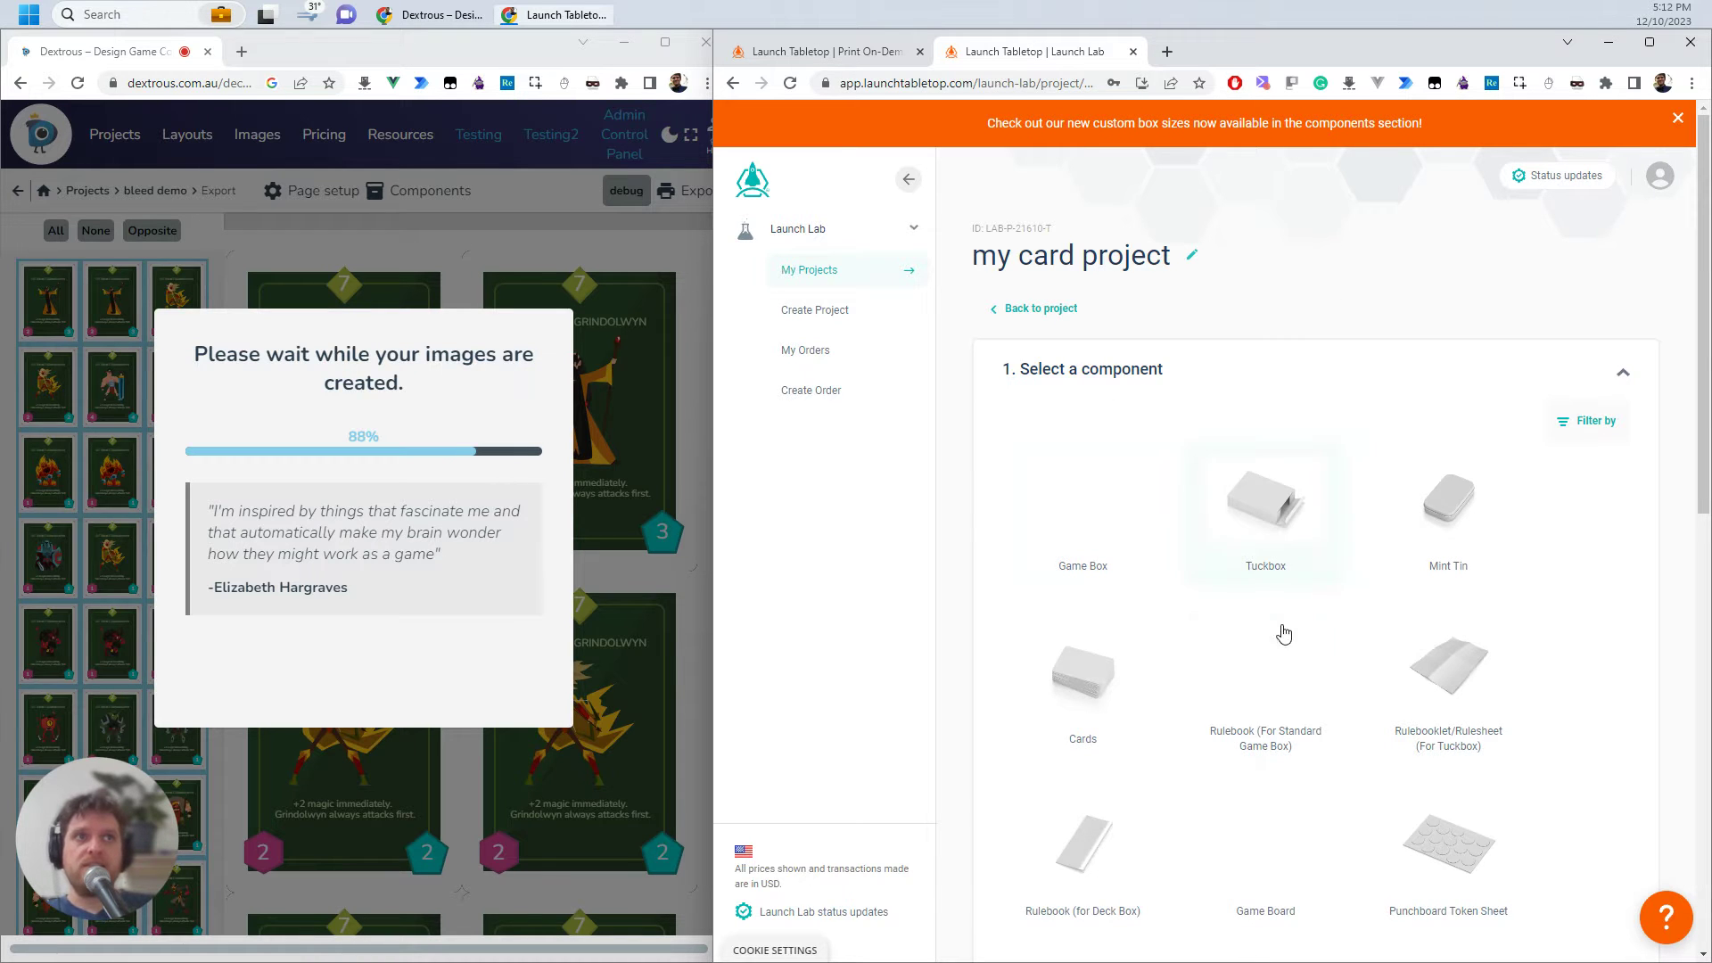
Select the Cards component and choose the Imperial poker size with 300gsm white core cardstock.
click(1090, 679)
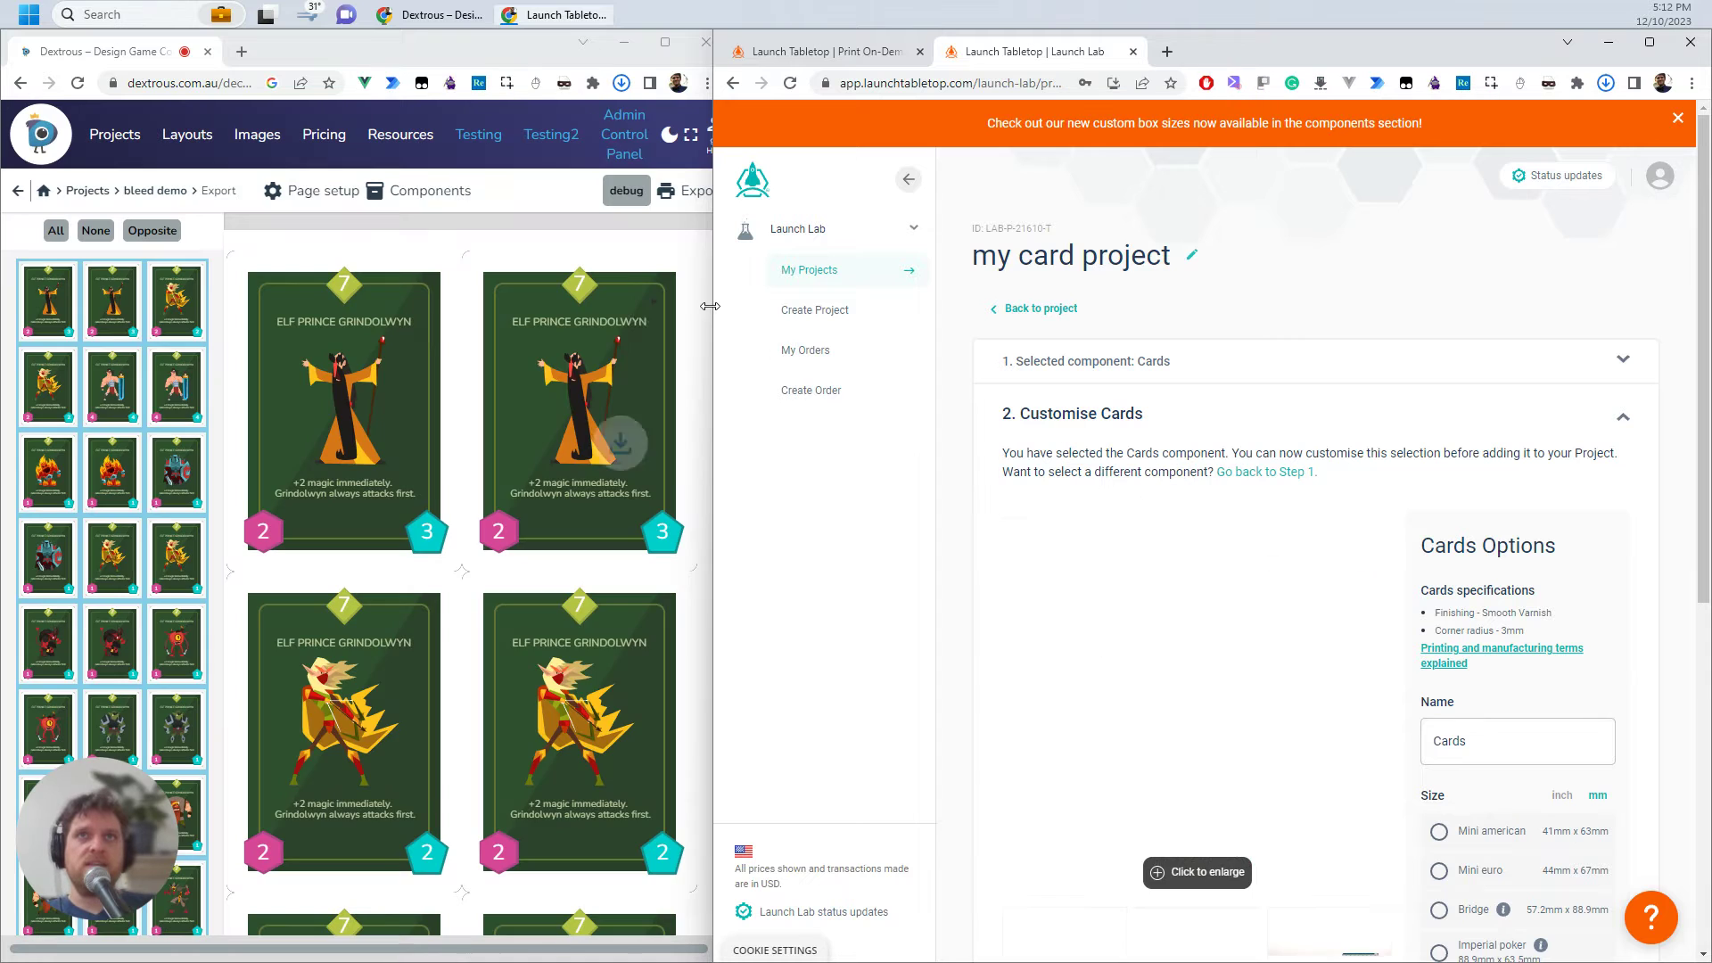
drag(710, 306, 462, 306)
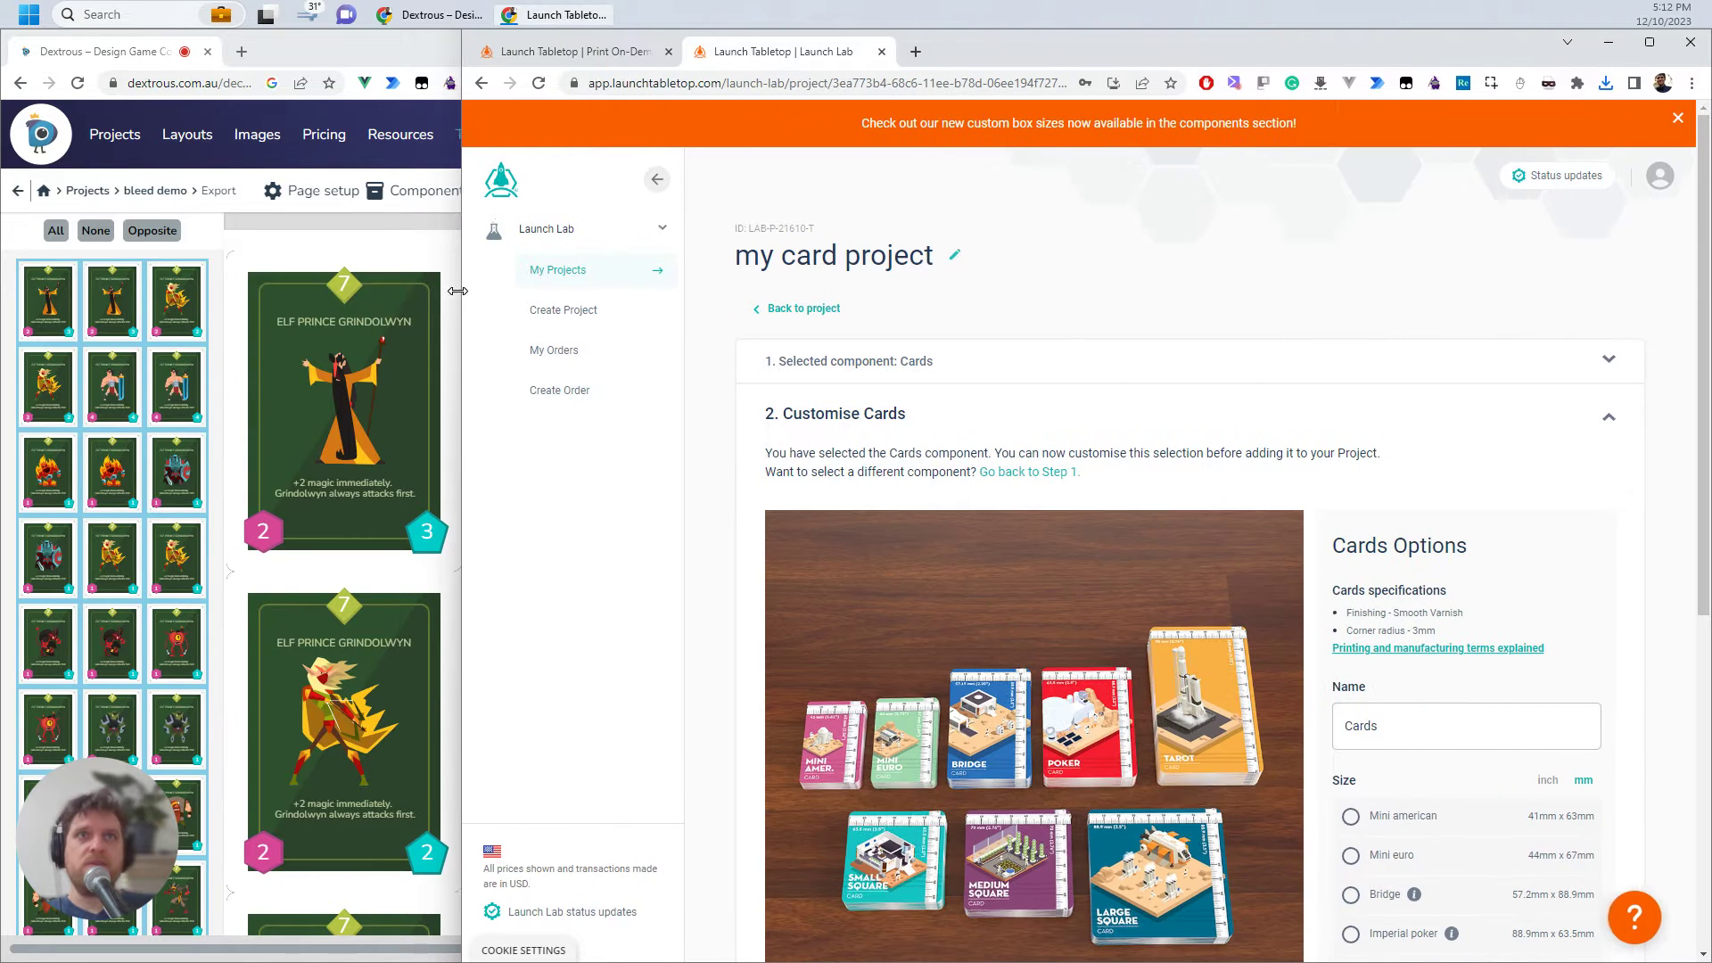
scroll(1446, 607, down, 5)
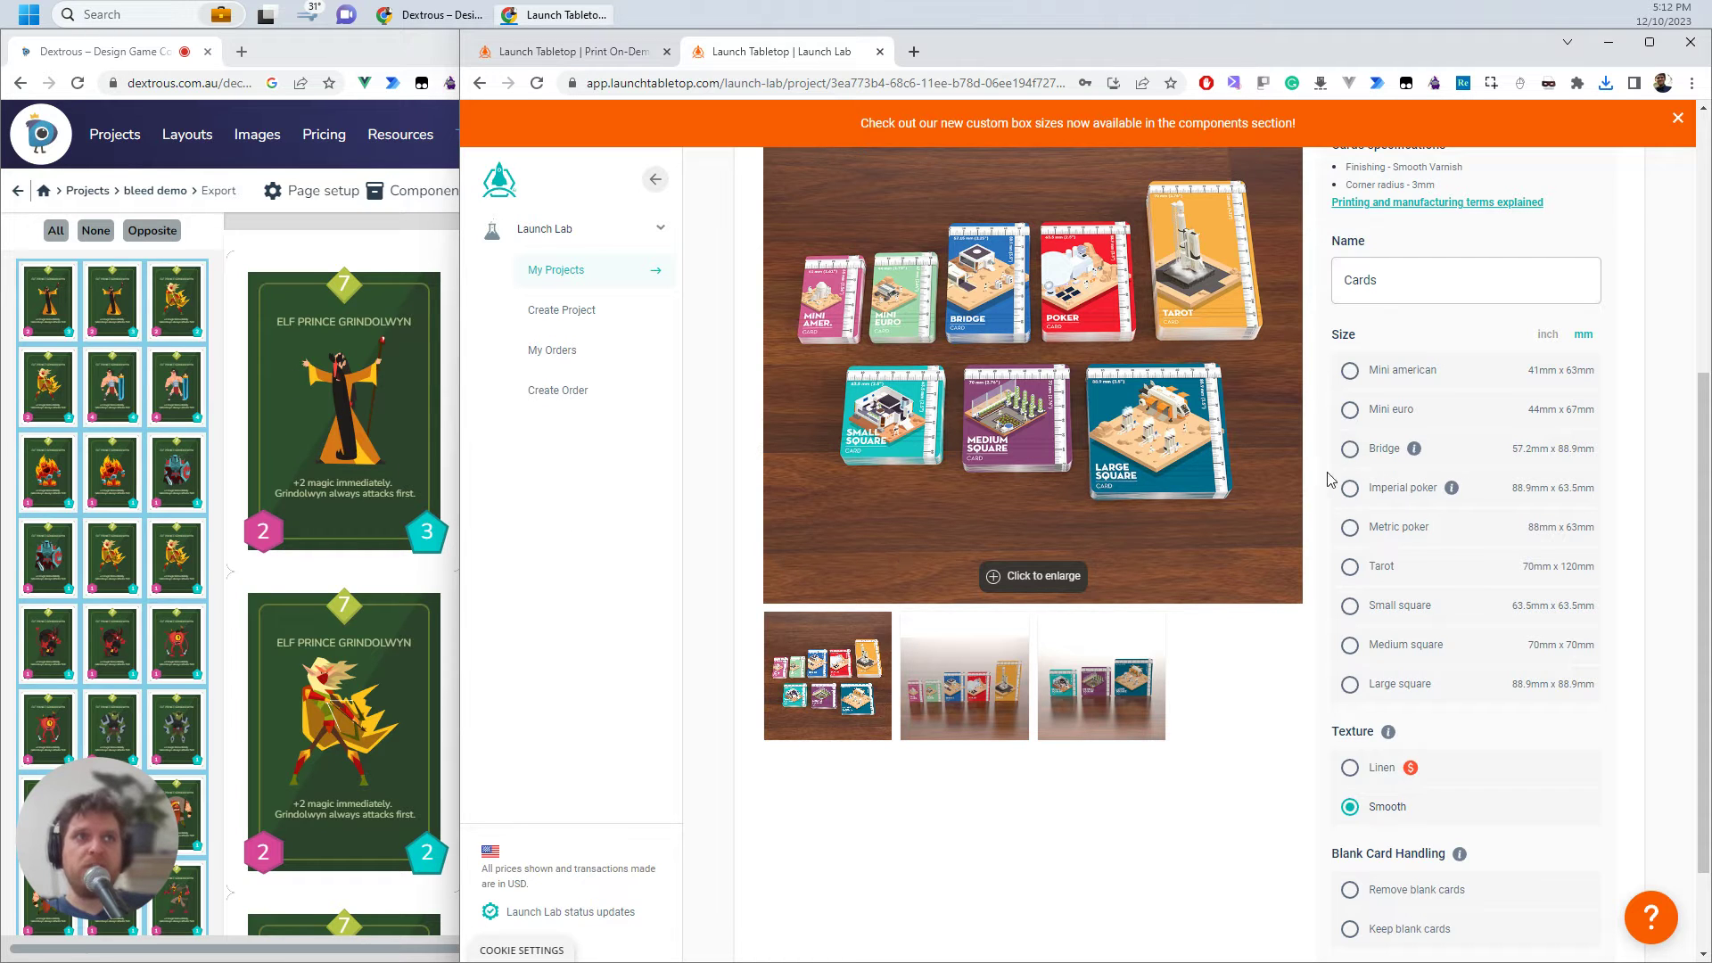
click(1352, 492)
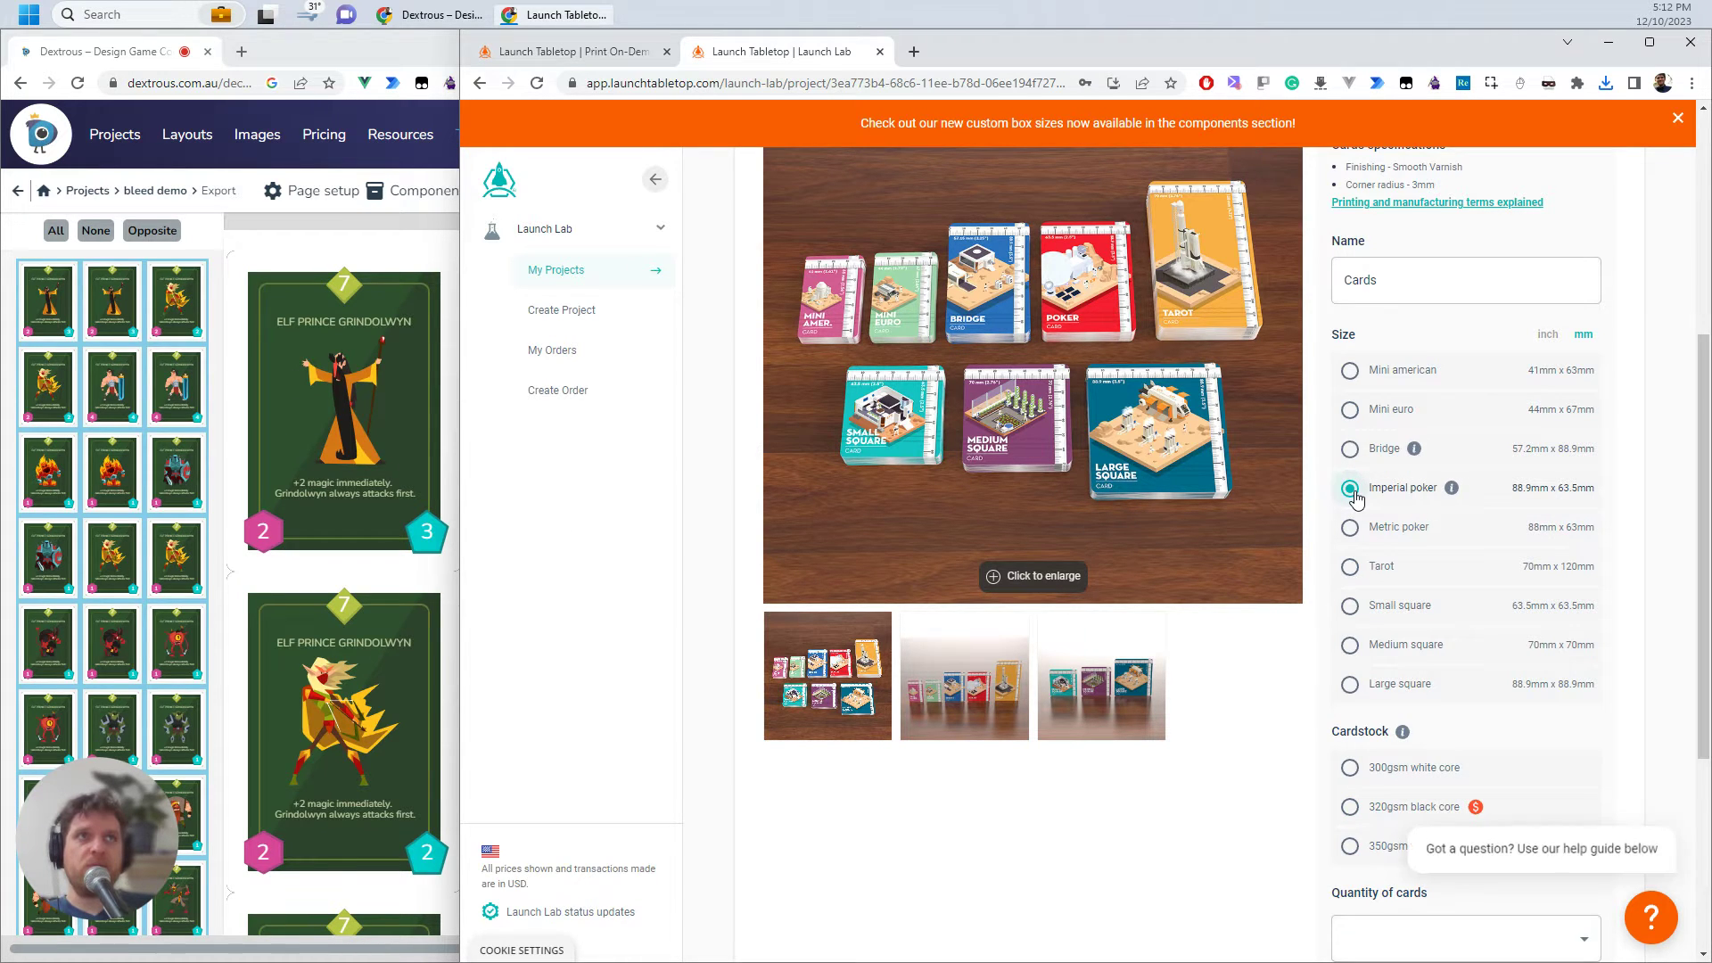
scroll(1452, 565, down, 3)
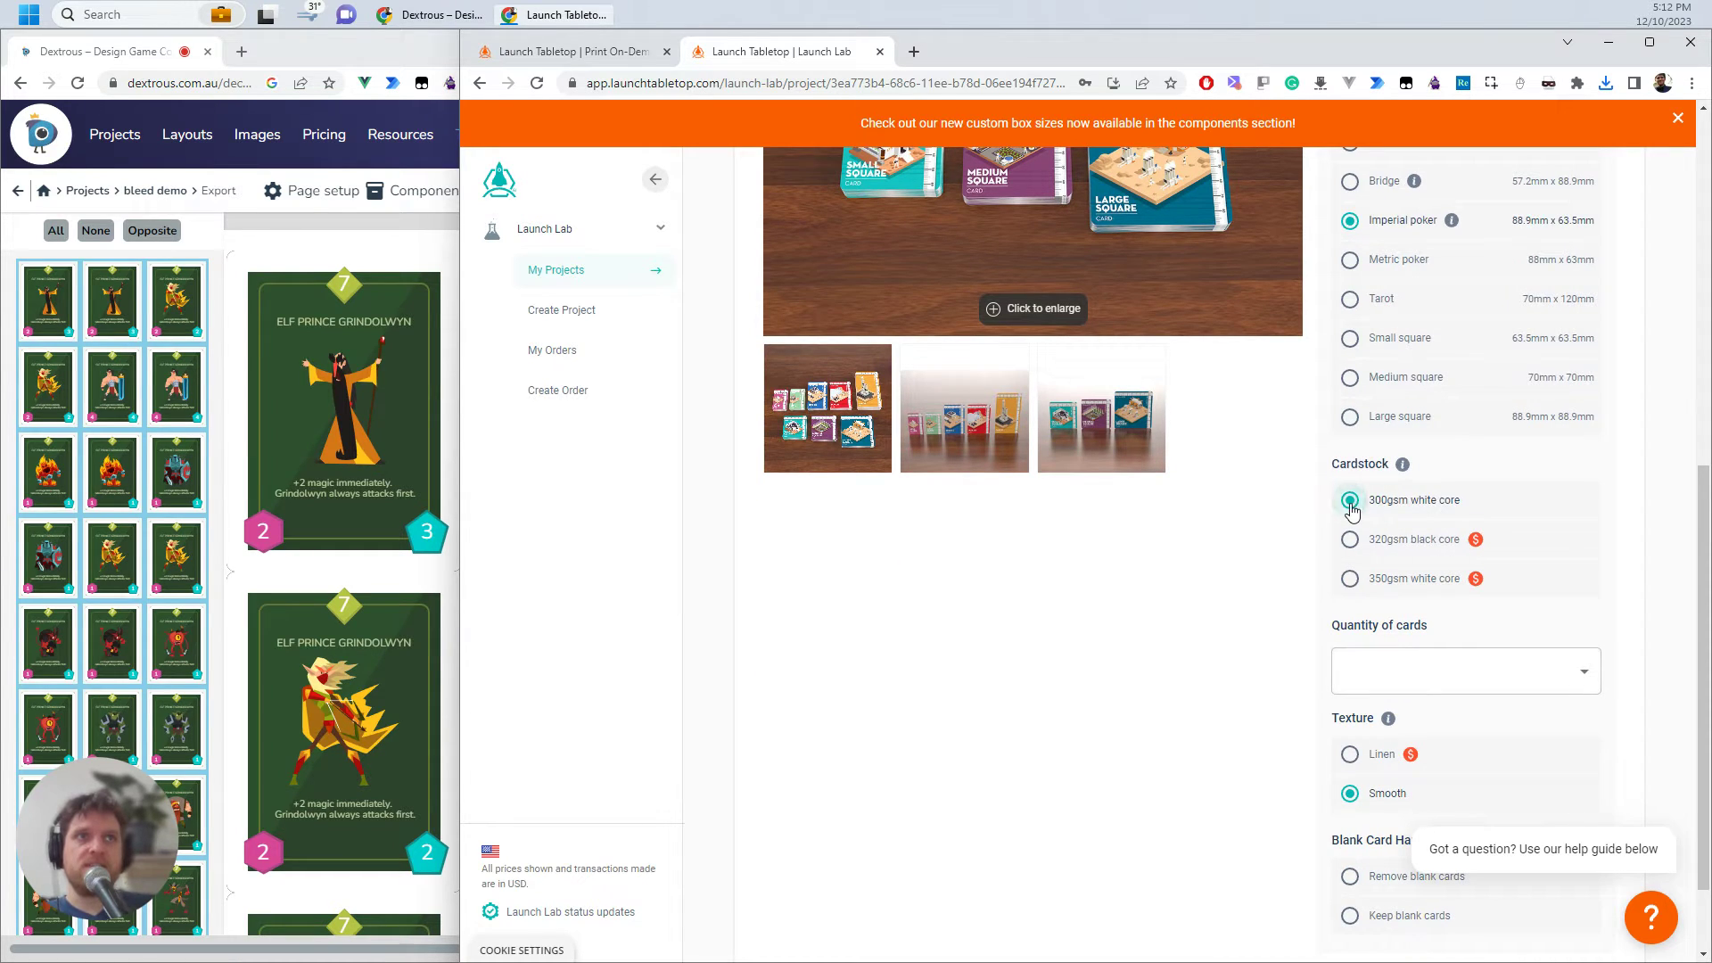
Set the quantity to 18 cards with blank cards kept, and add the component to the project.
click(1479, 703)
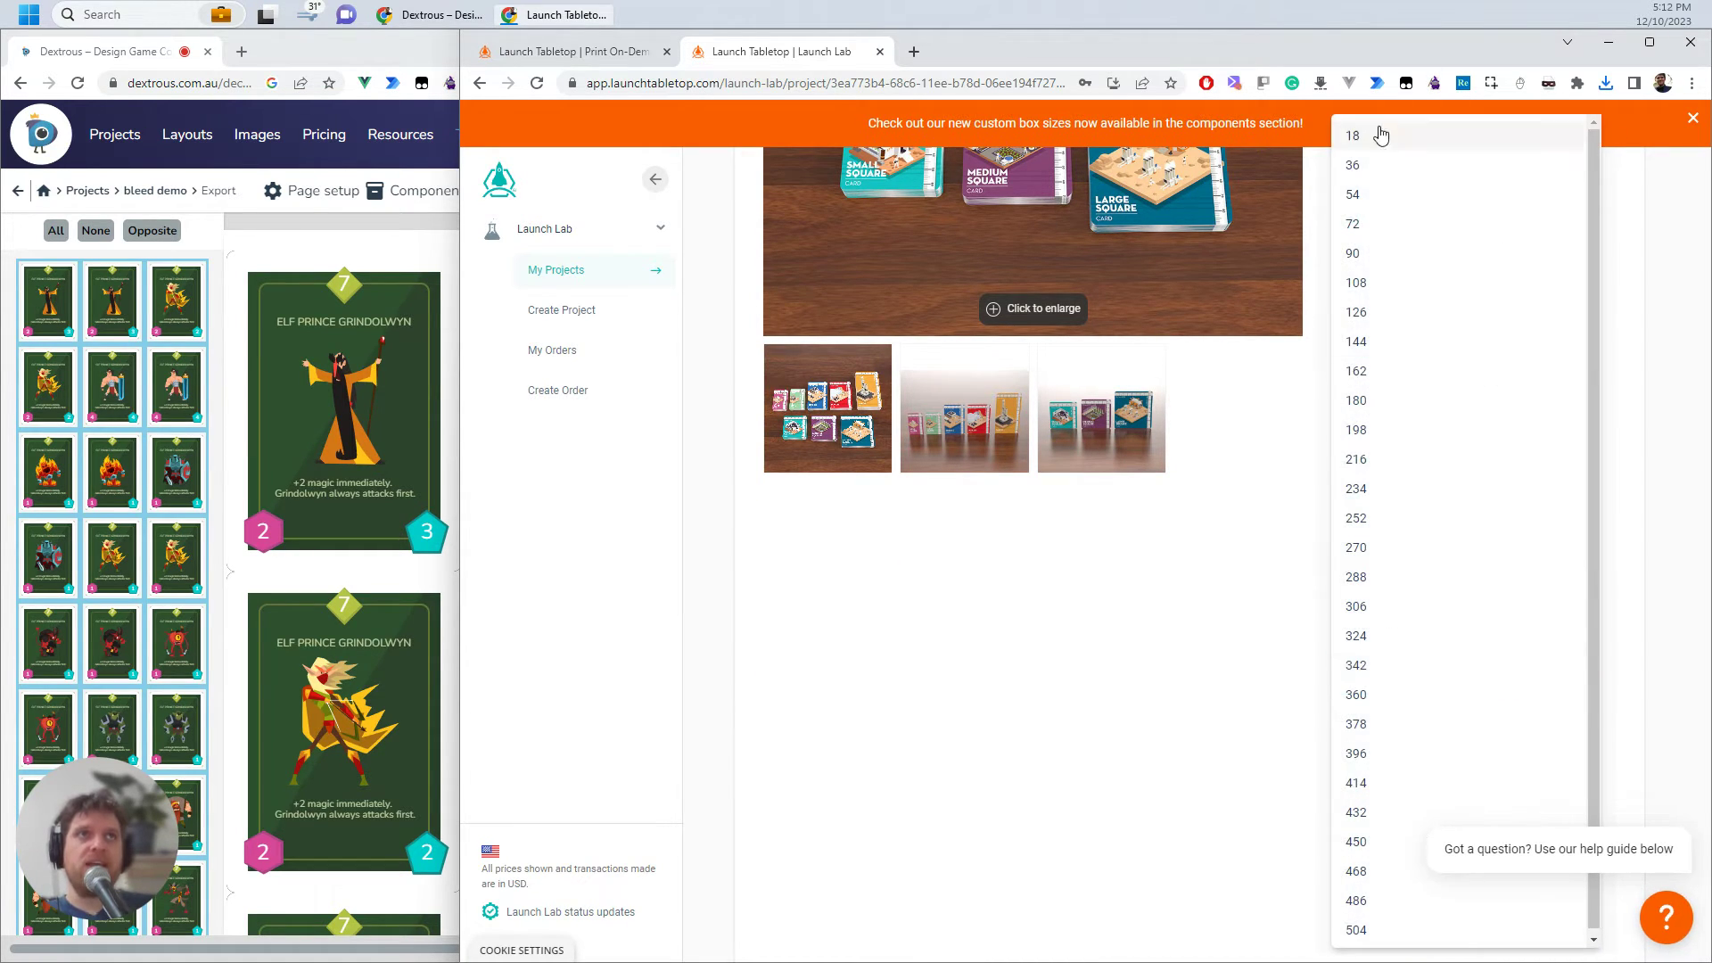
click(1380, 135)
scroll(1402, 621, down, 2)
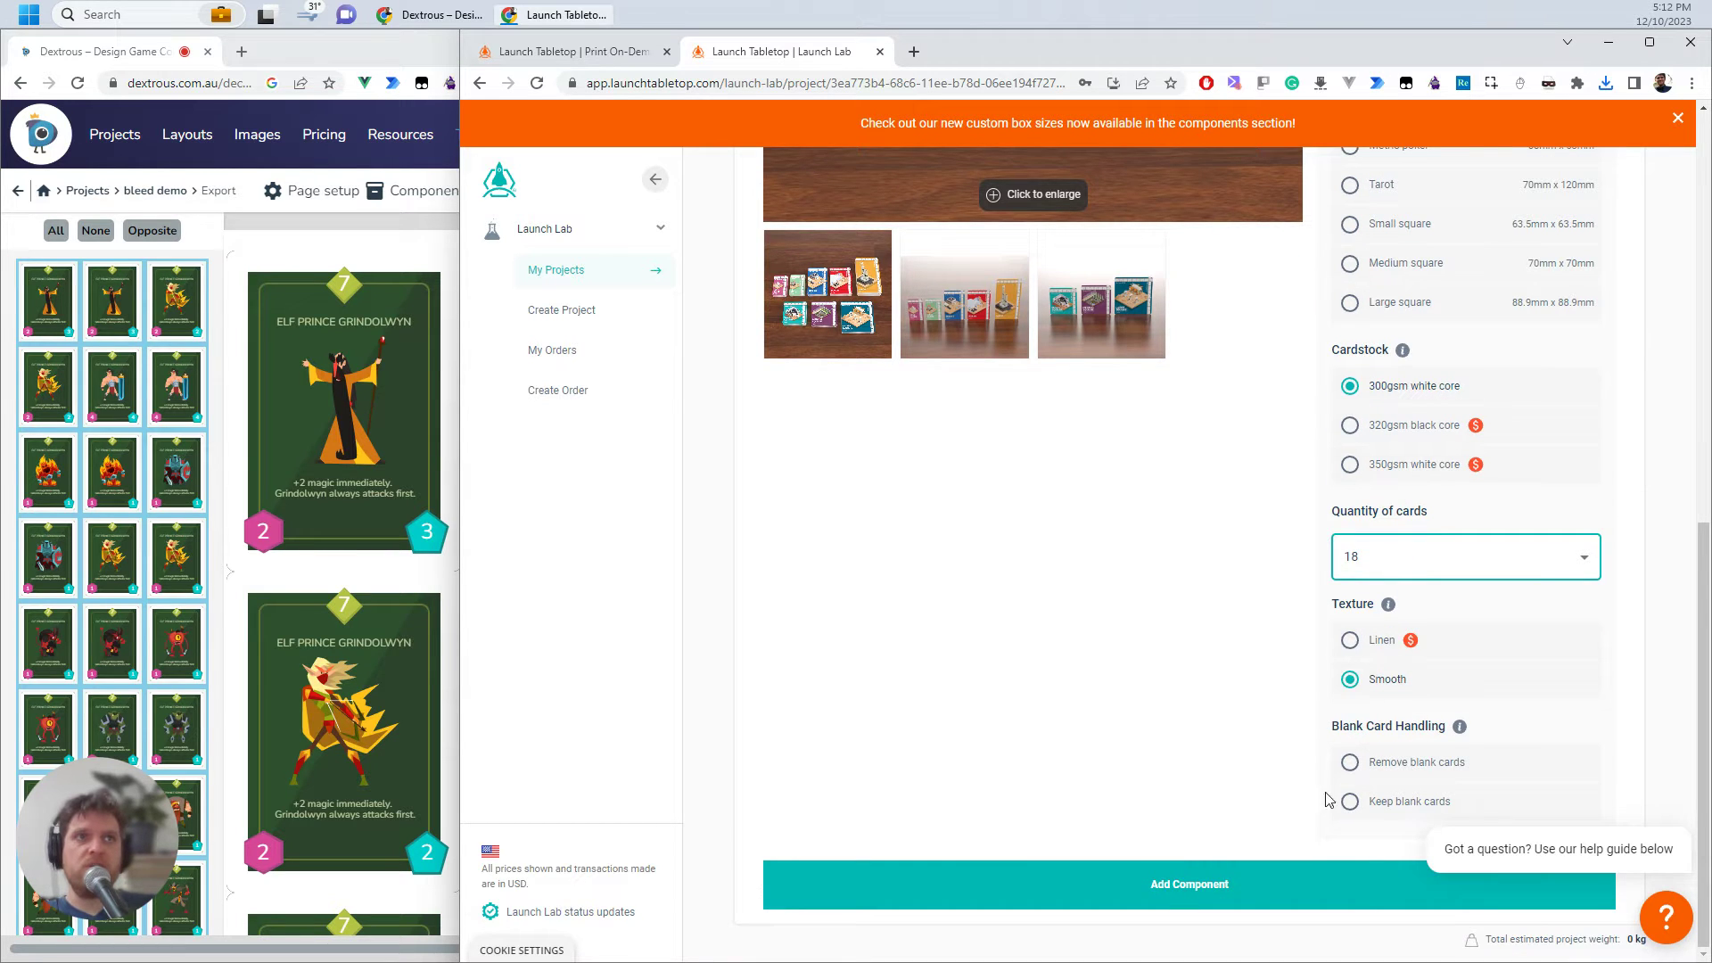
click(1356, 808)
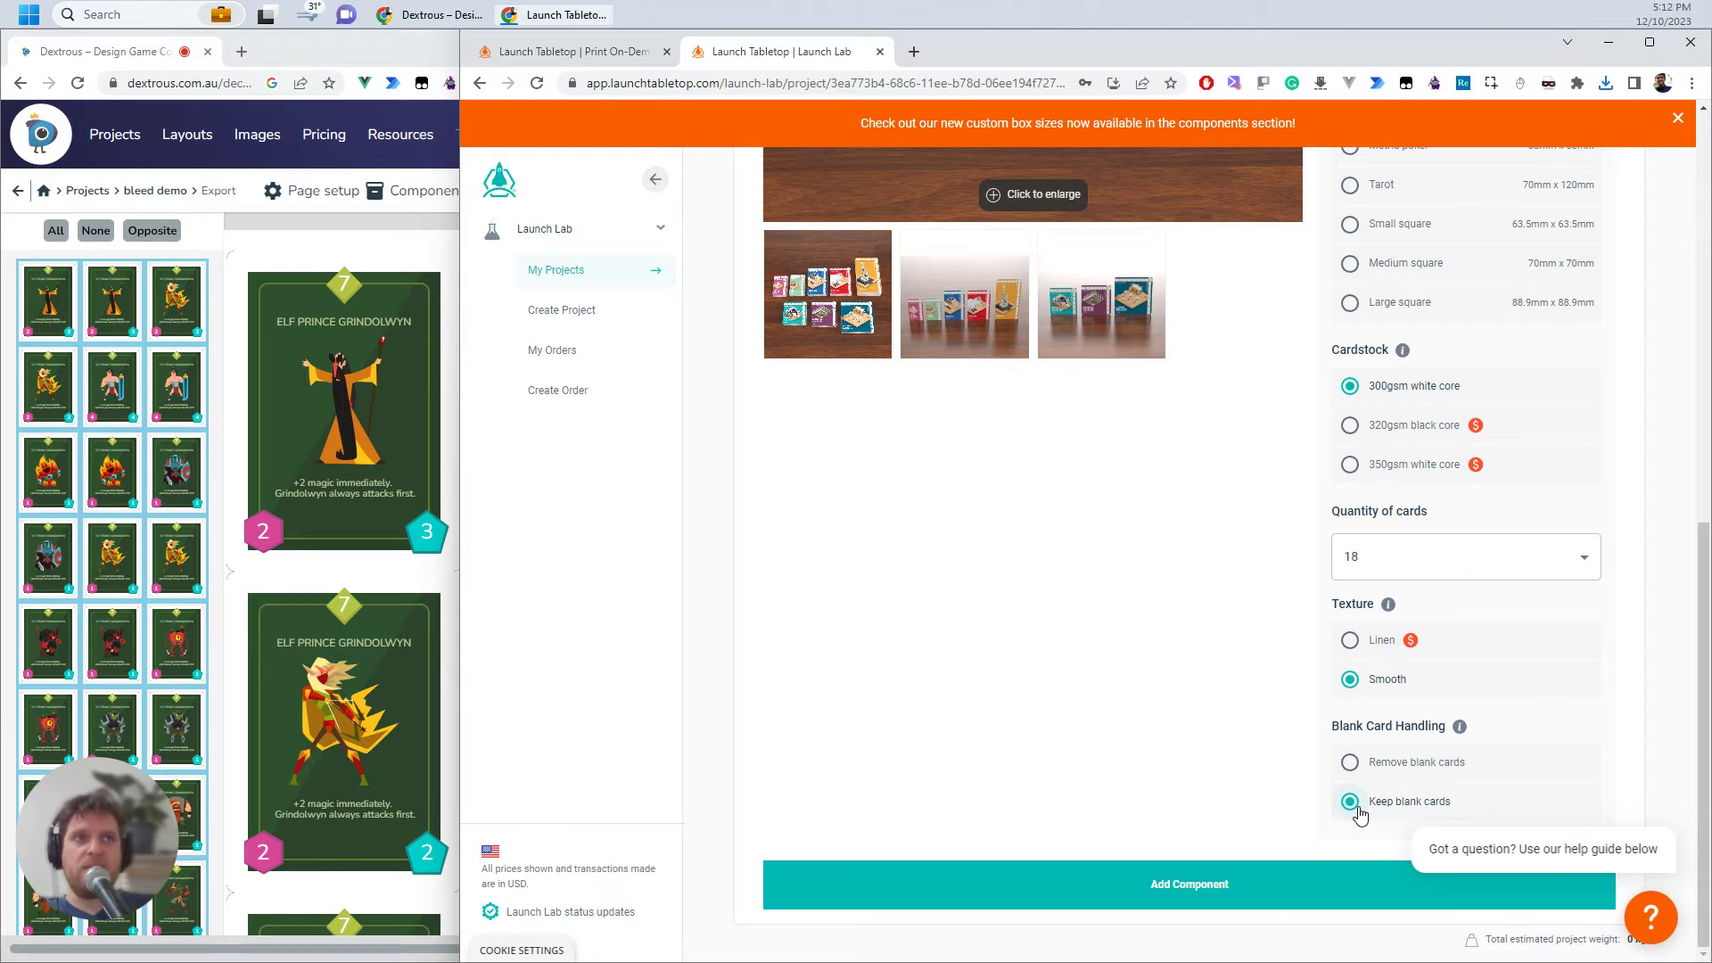
click(1211, 888)
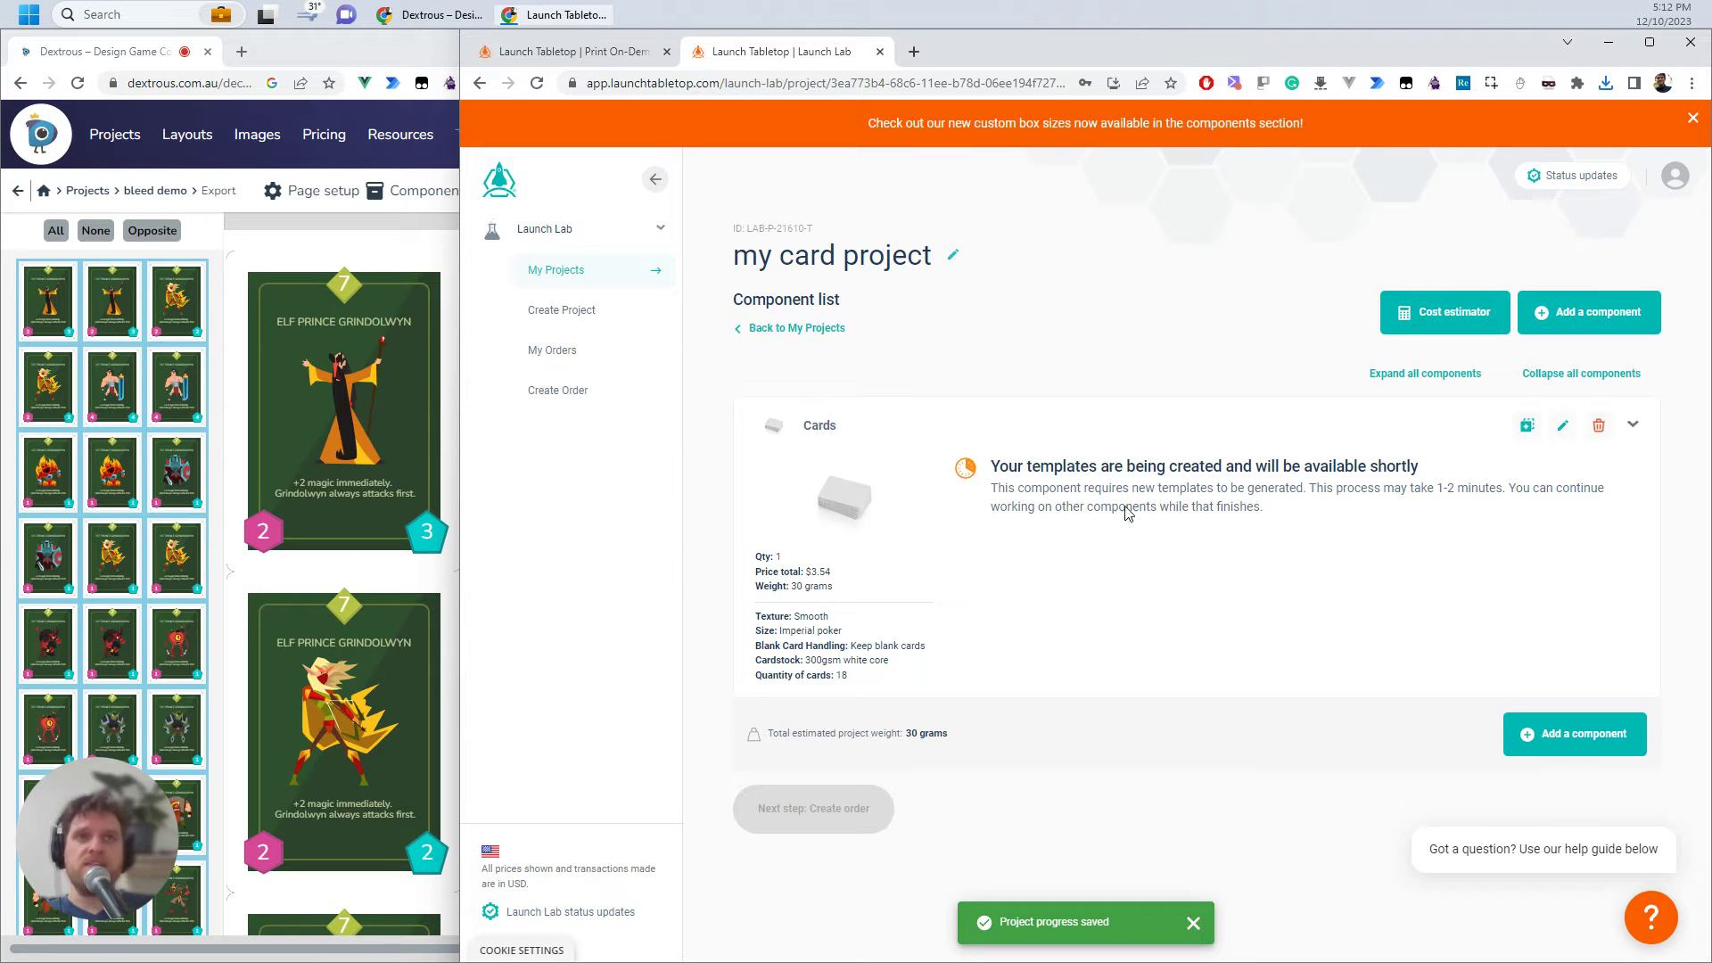
drag(996, 470, 1275, 510)
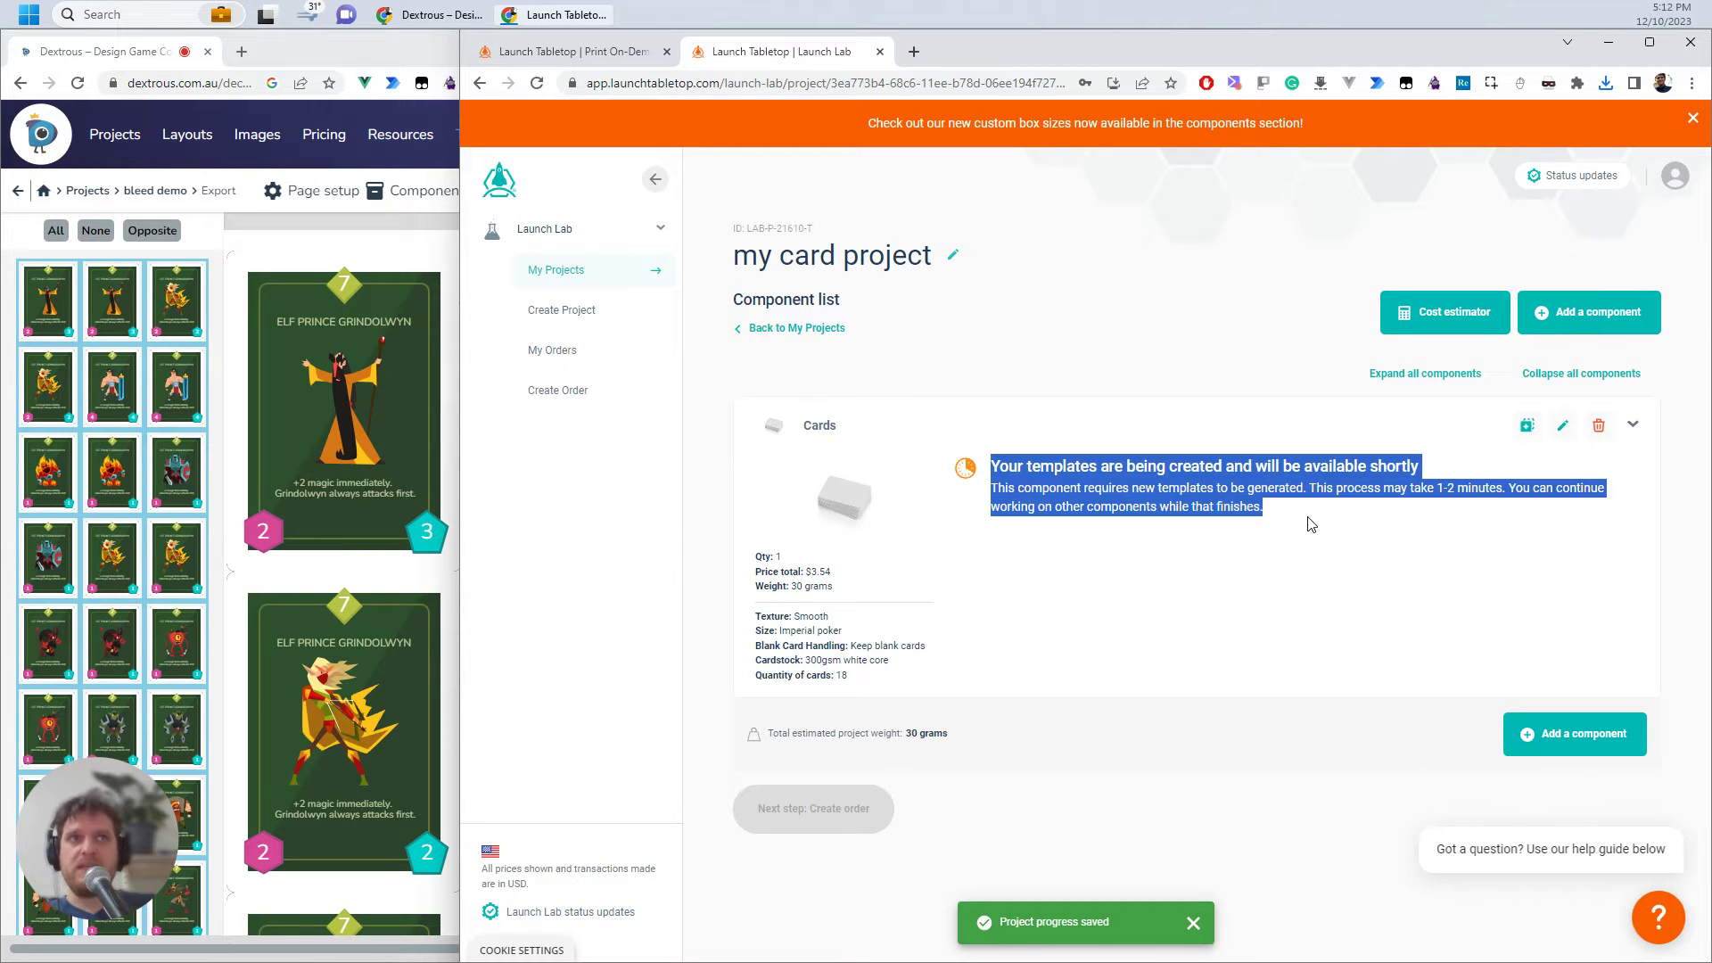
click(1086, 456)
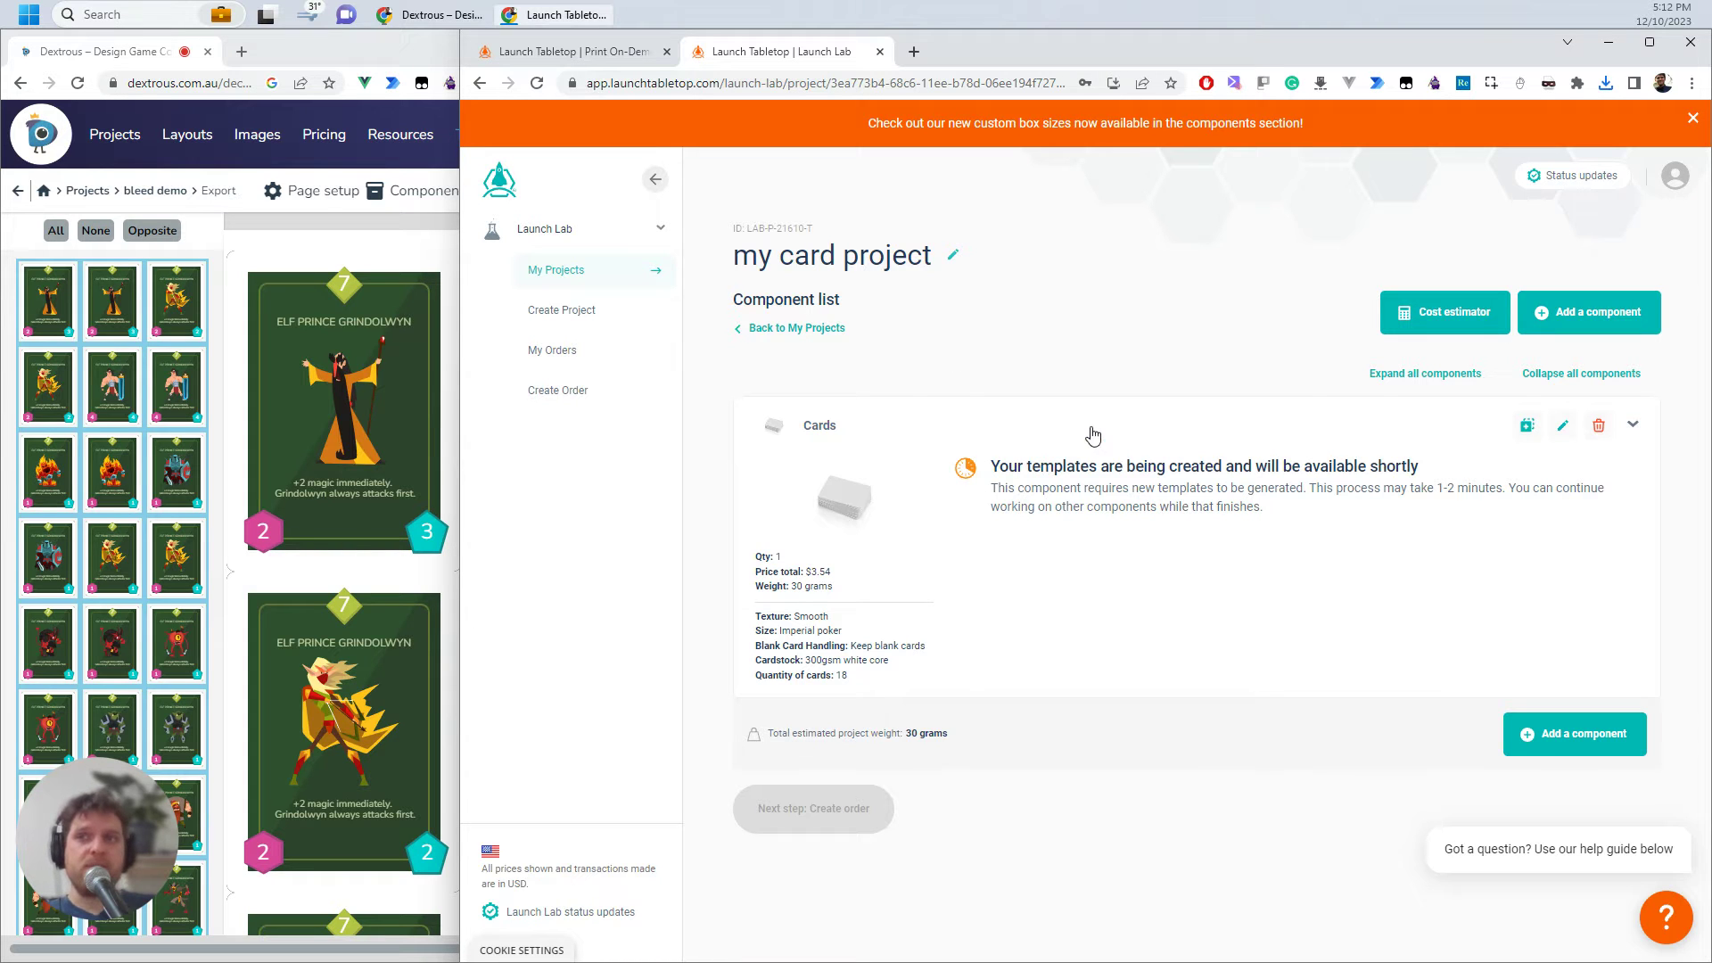
Switch to the Dextrous browser window, show the downloaded "bleed demo_pngs (1)" archive in its folder, and extract it there.
key(alt+Tab)
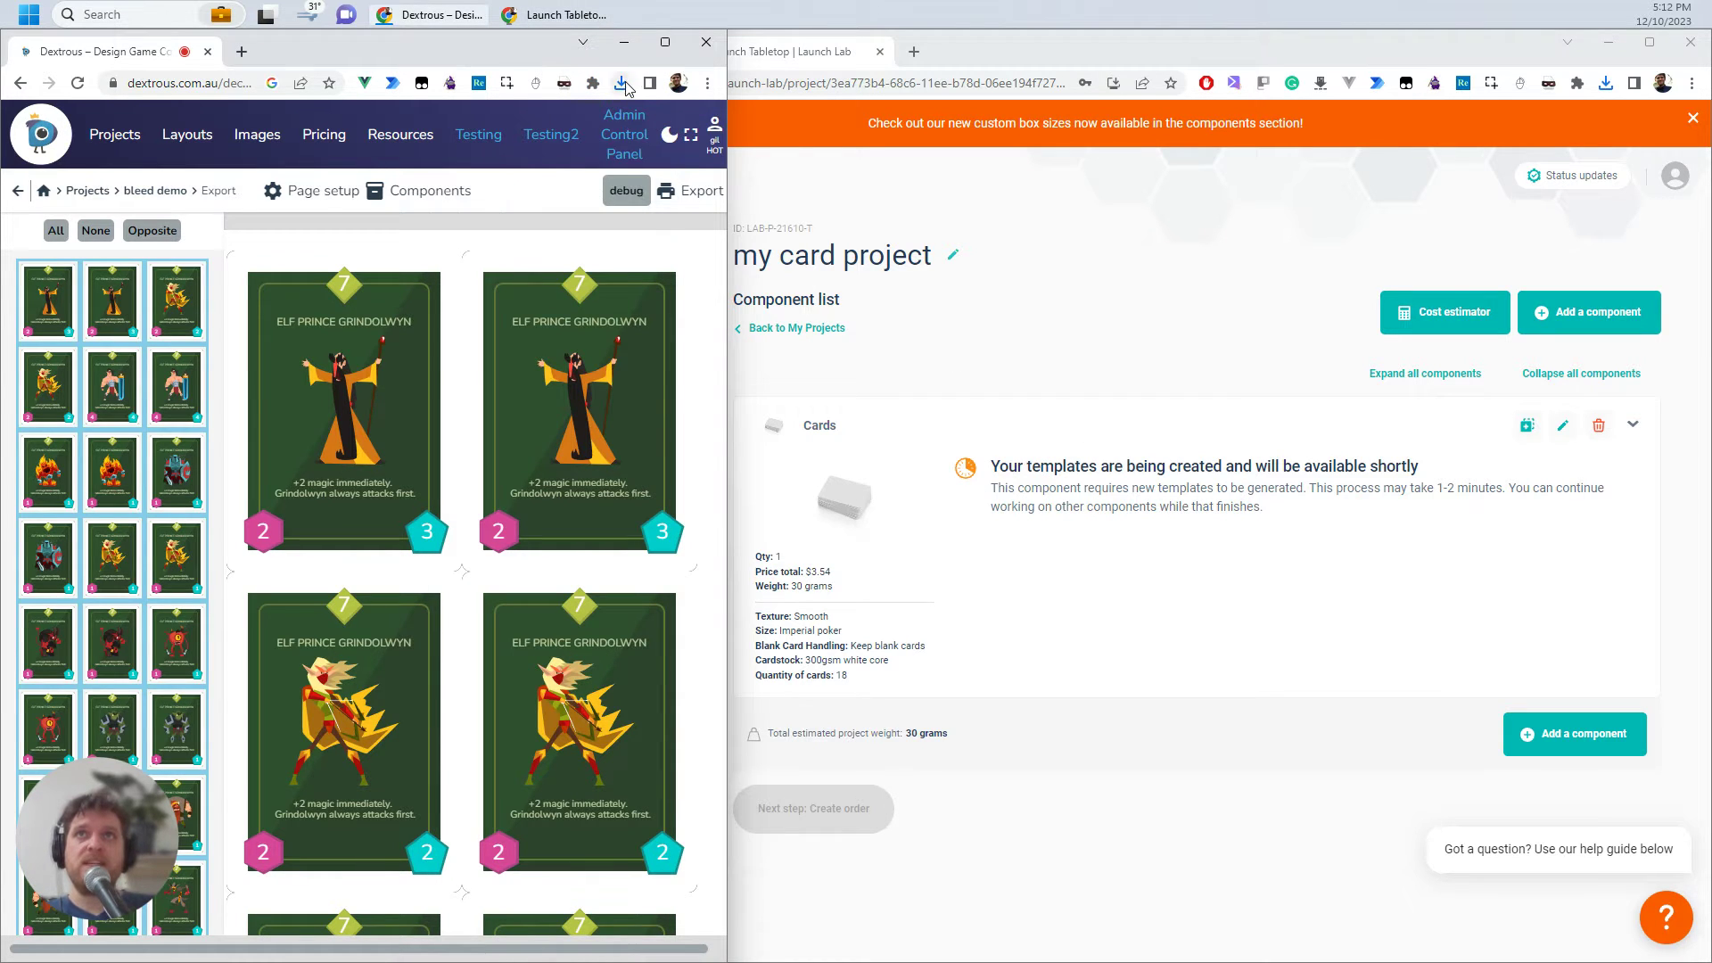
click(621, 83)
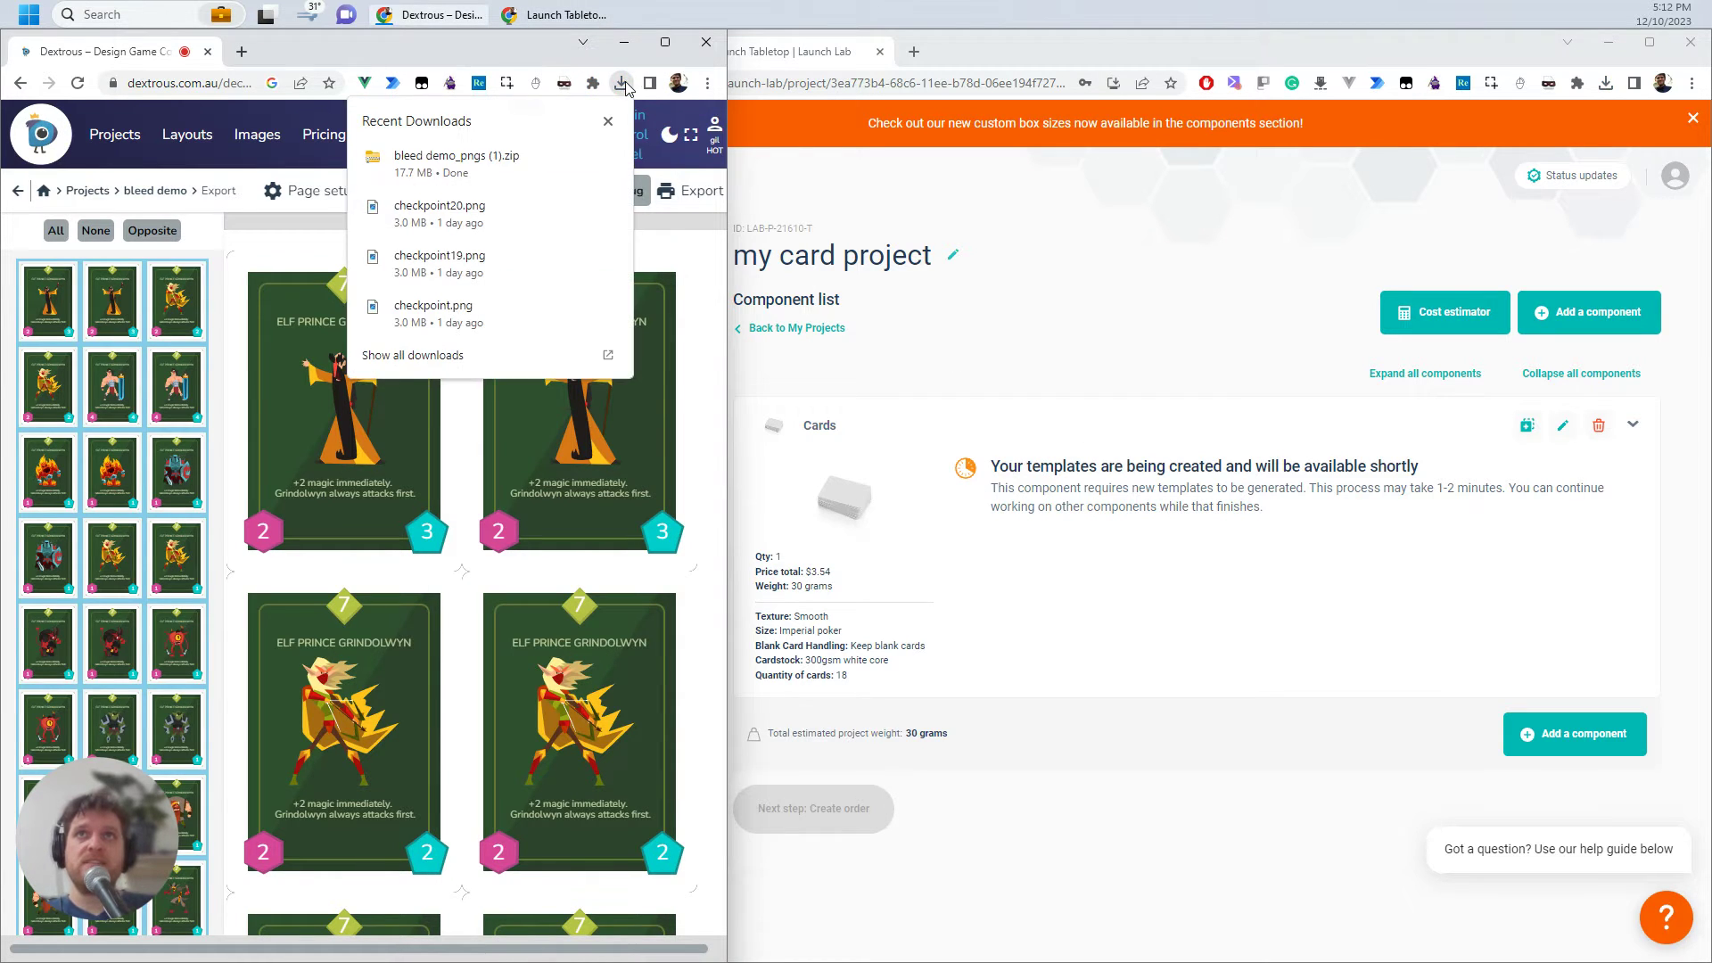
click(580, 158)
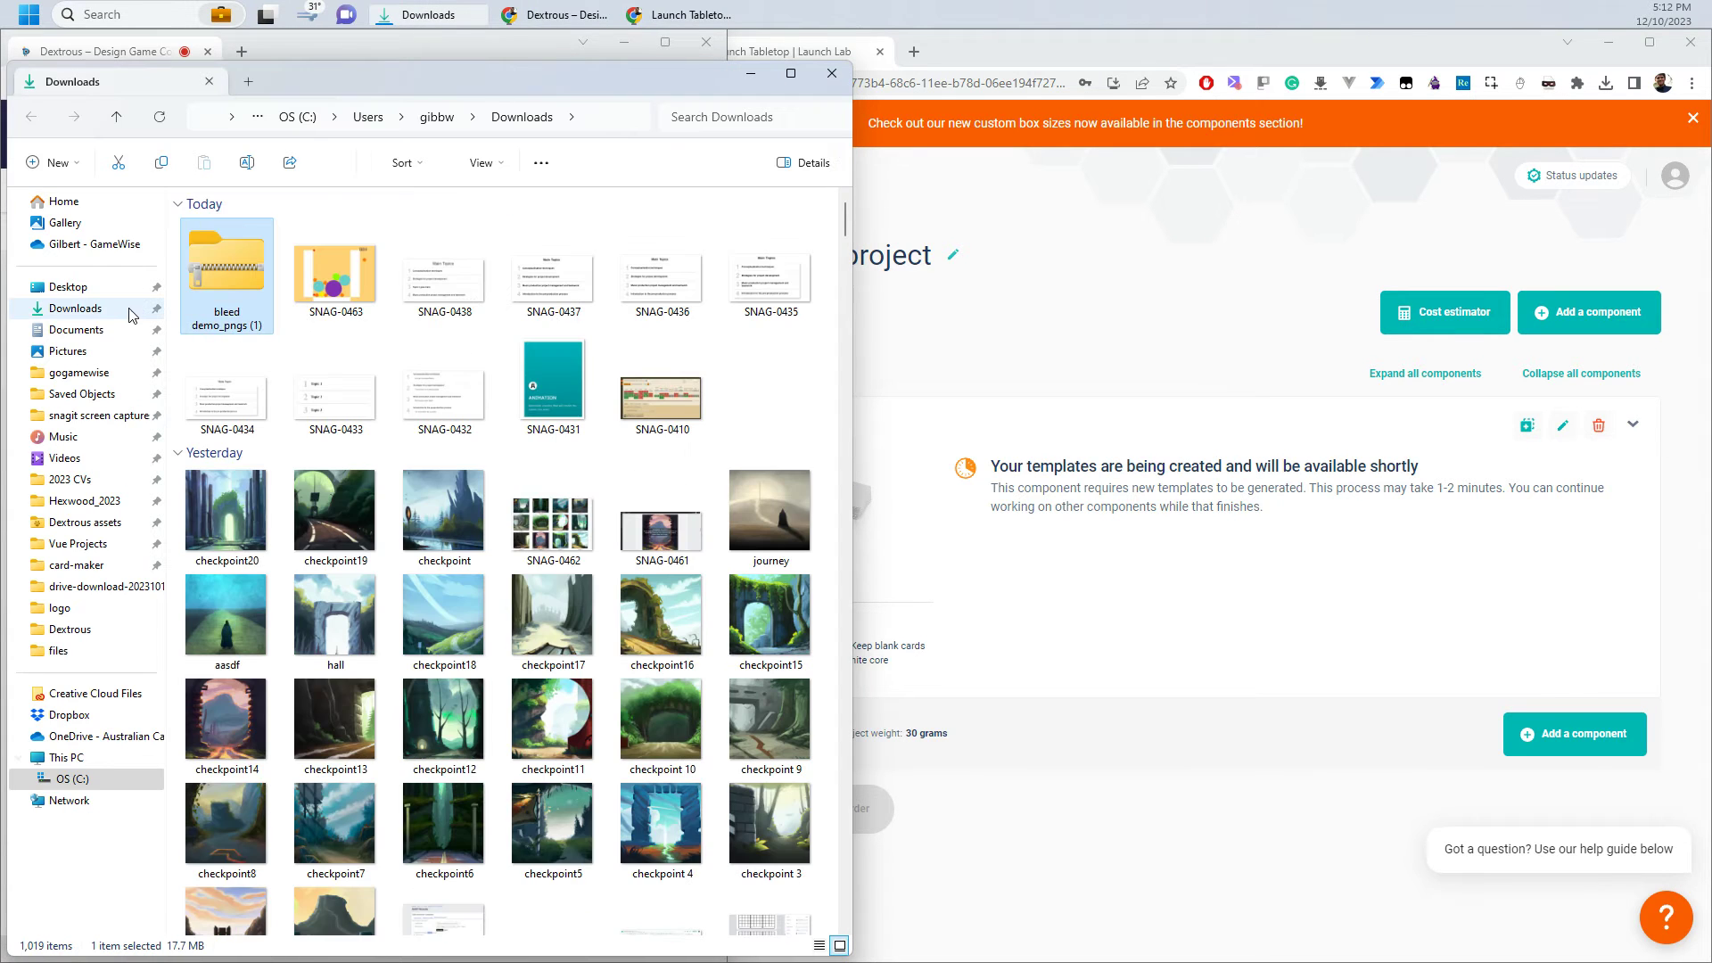
right_click(236, 275)
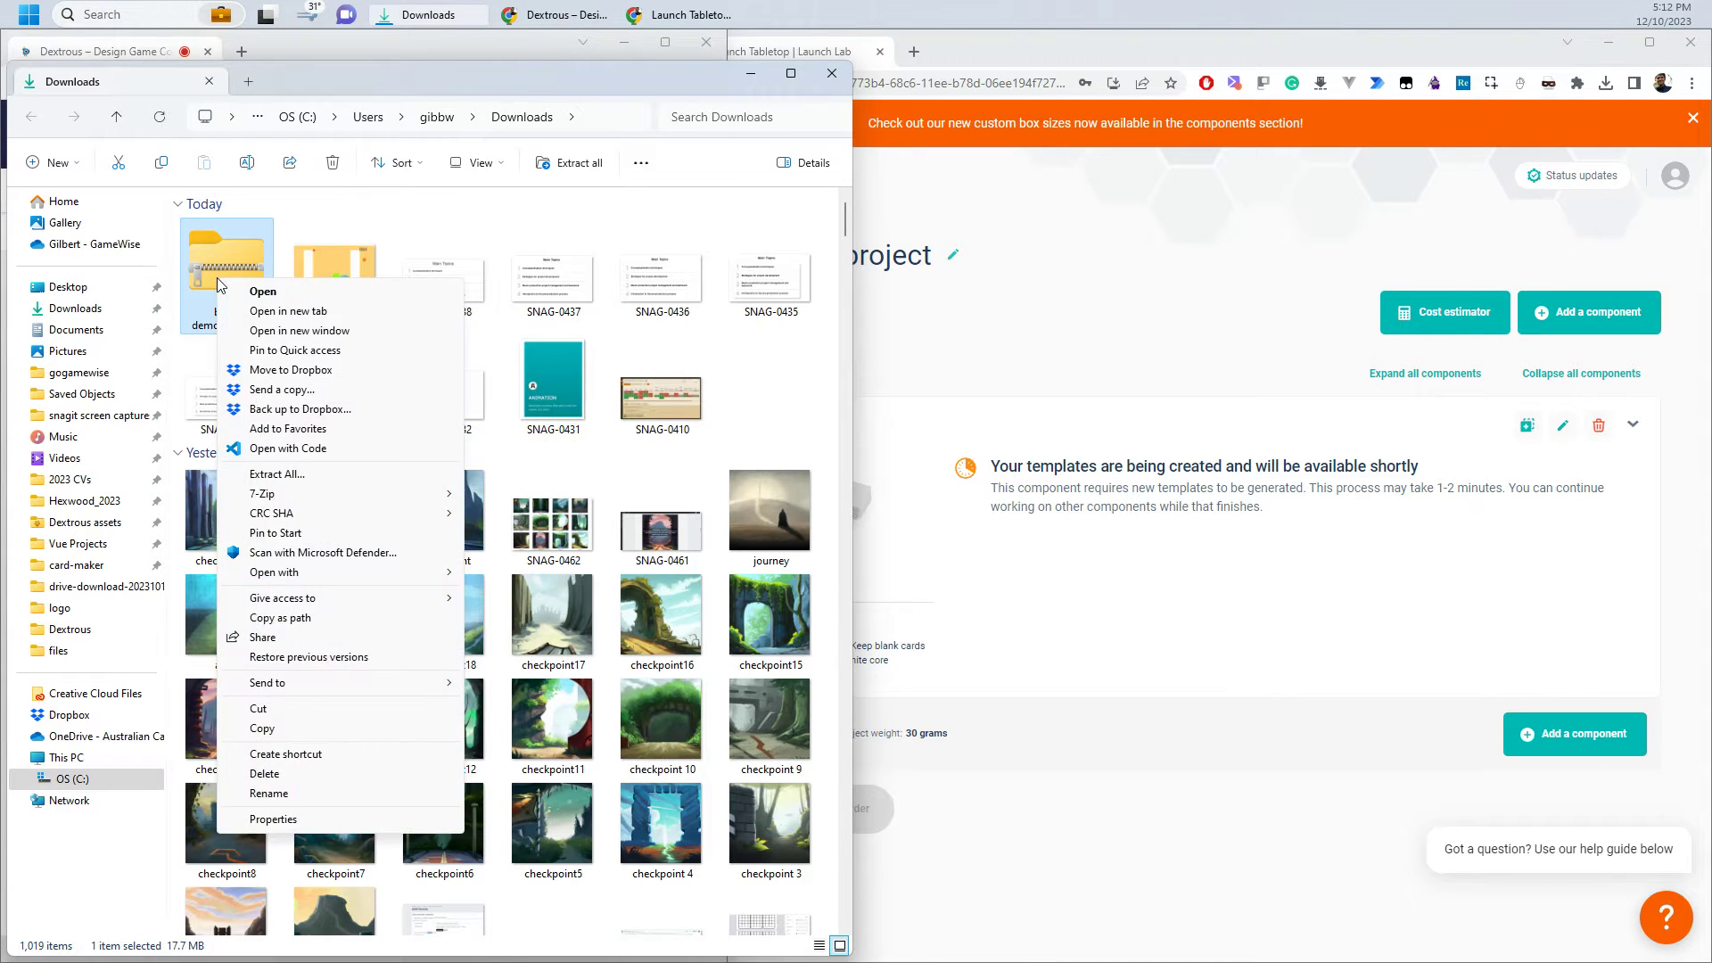
click(310, 477)
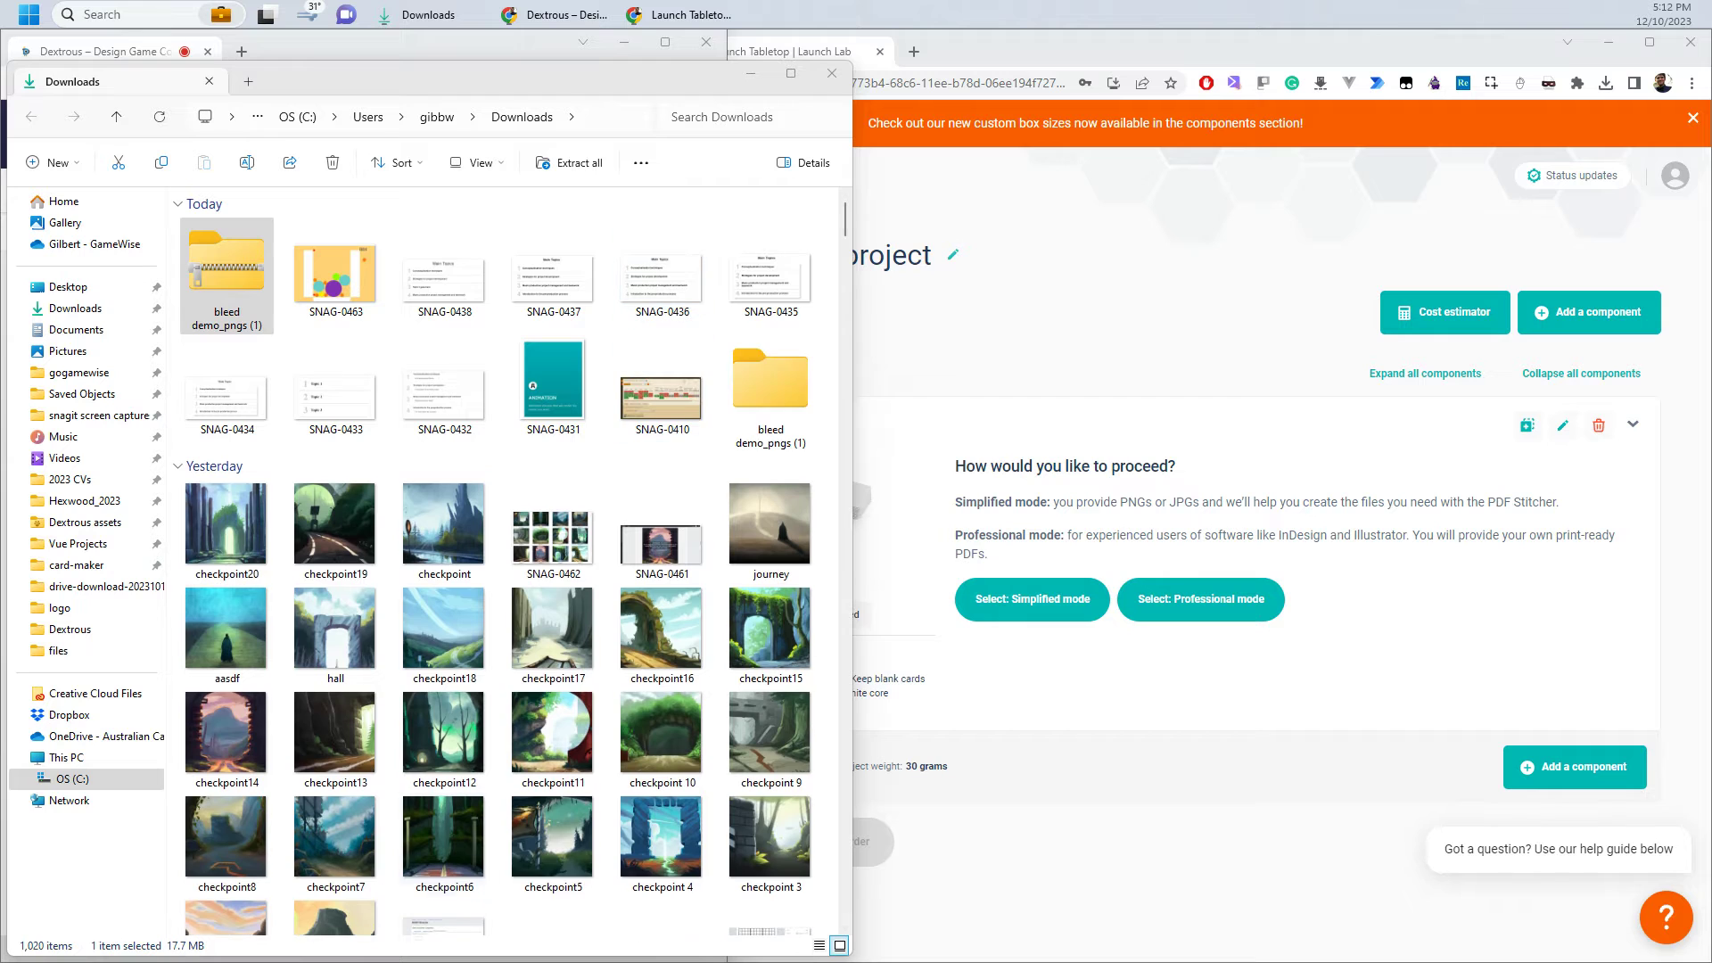
Open the fronts folder inside the extracted bleed demo_pngs (1) folder and display its PNG files as thumbnails.
double_click(771, 385)
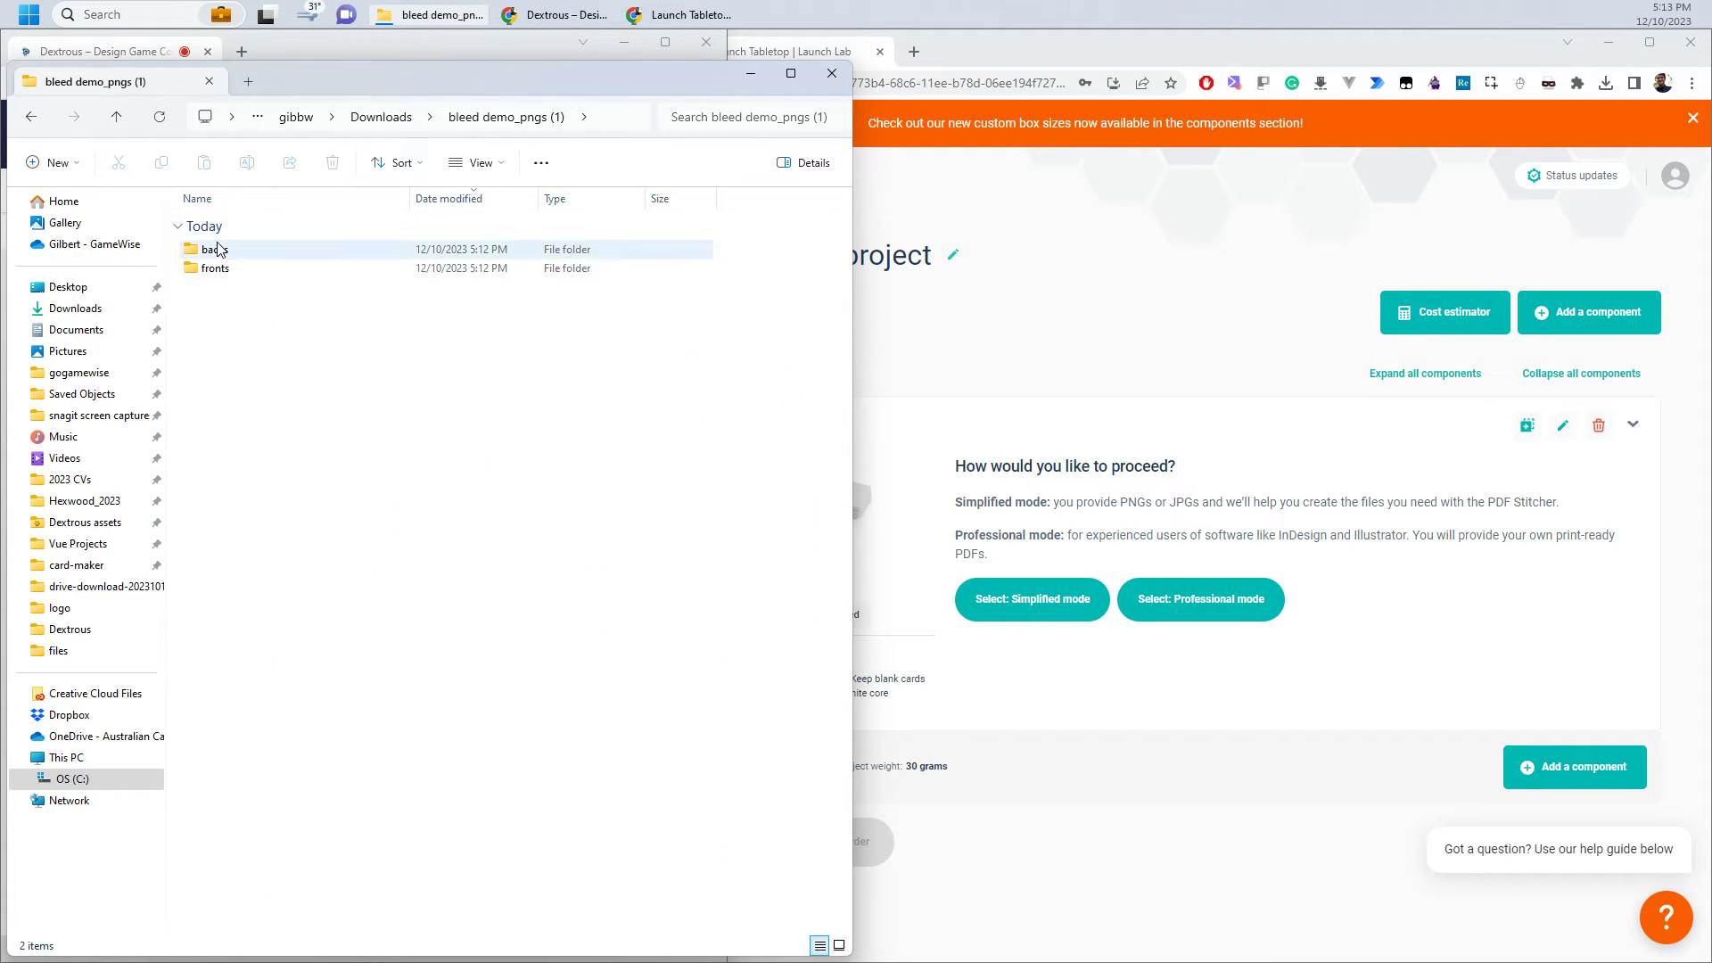
double_click(215, 268)
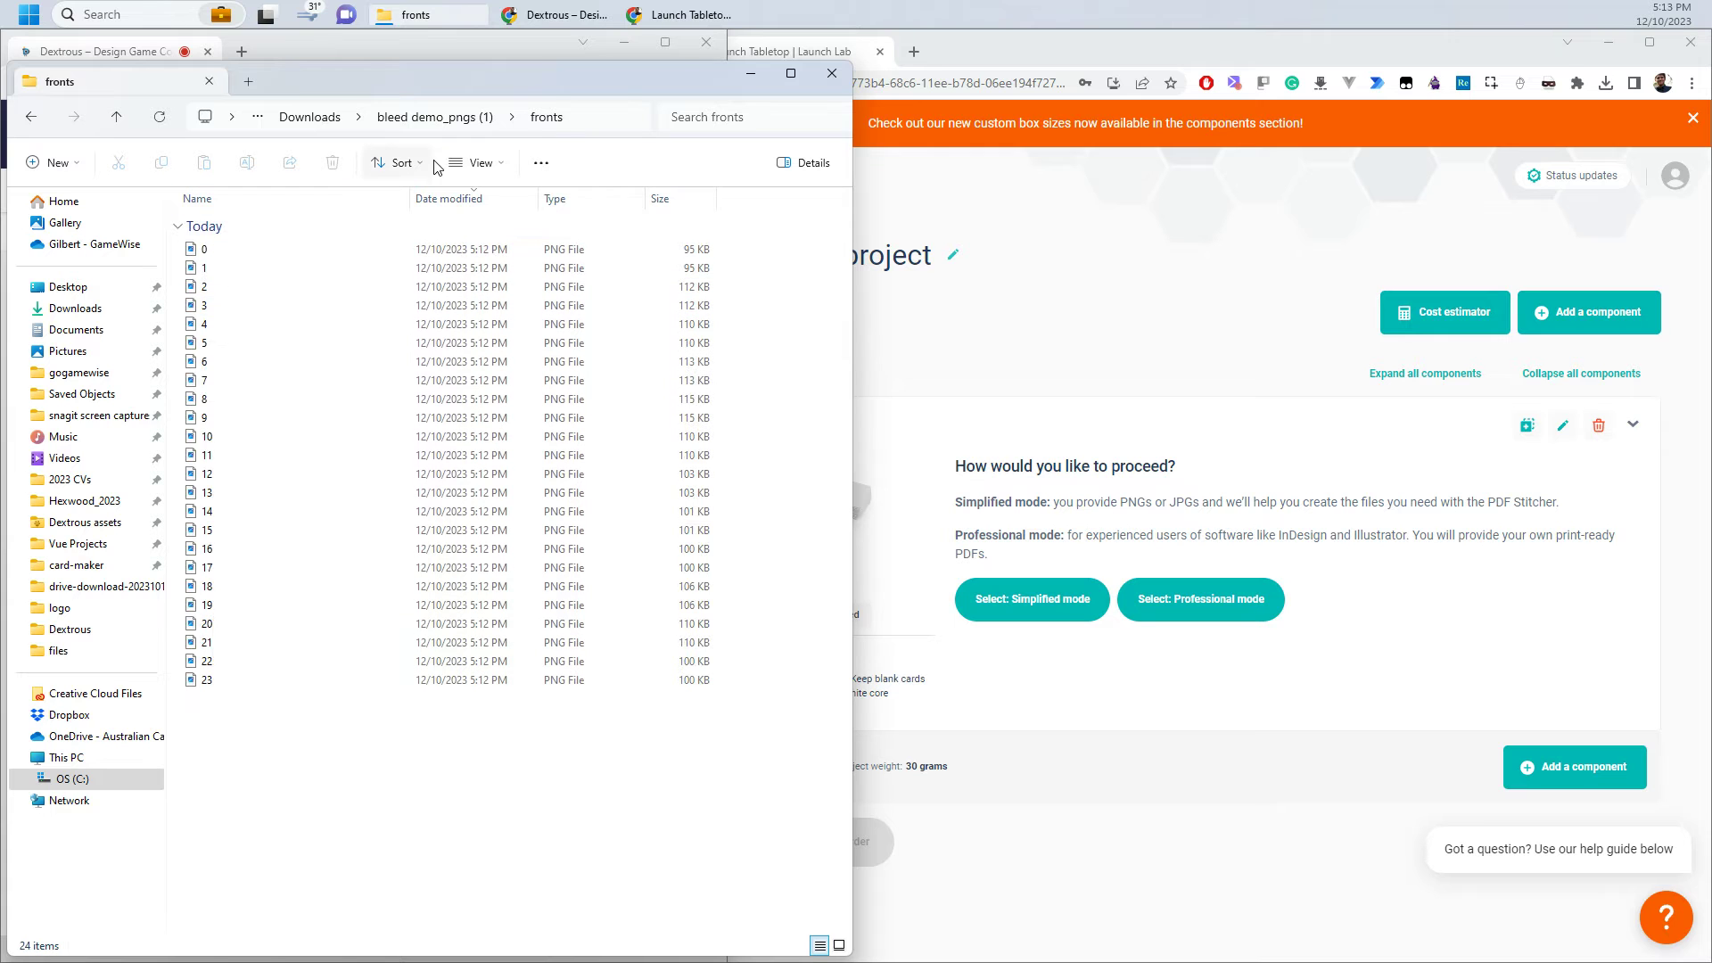
click(478, 162)
key(Escape)
Return to Launch Tabletop, choose Simplified mode for the Cards component, and open the PDF Stitcher for the front images.
click(1164, 711)
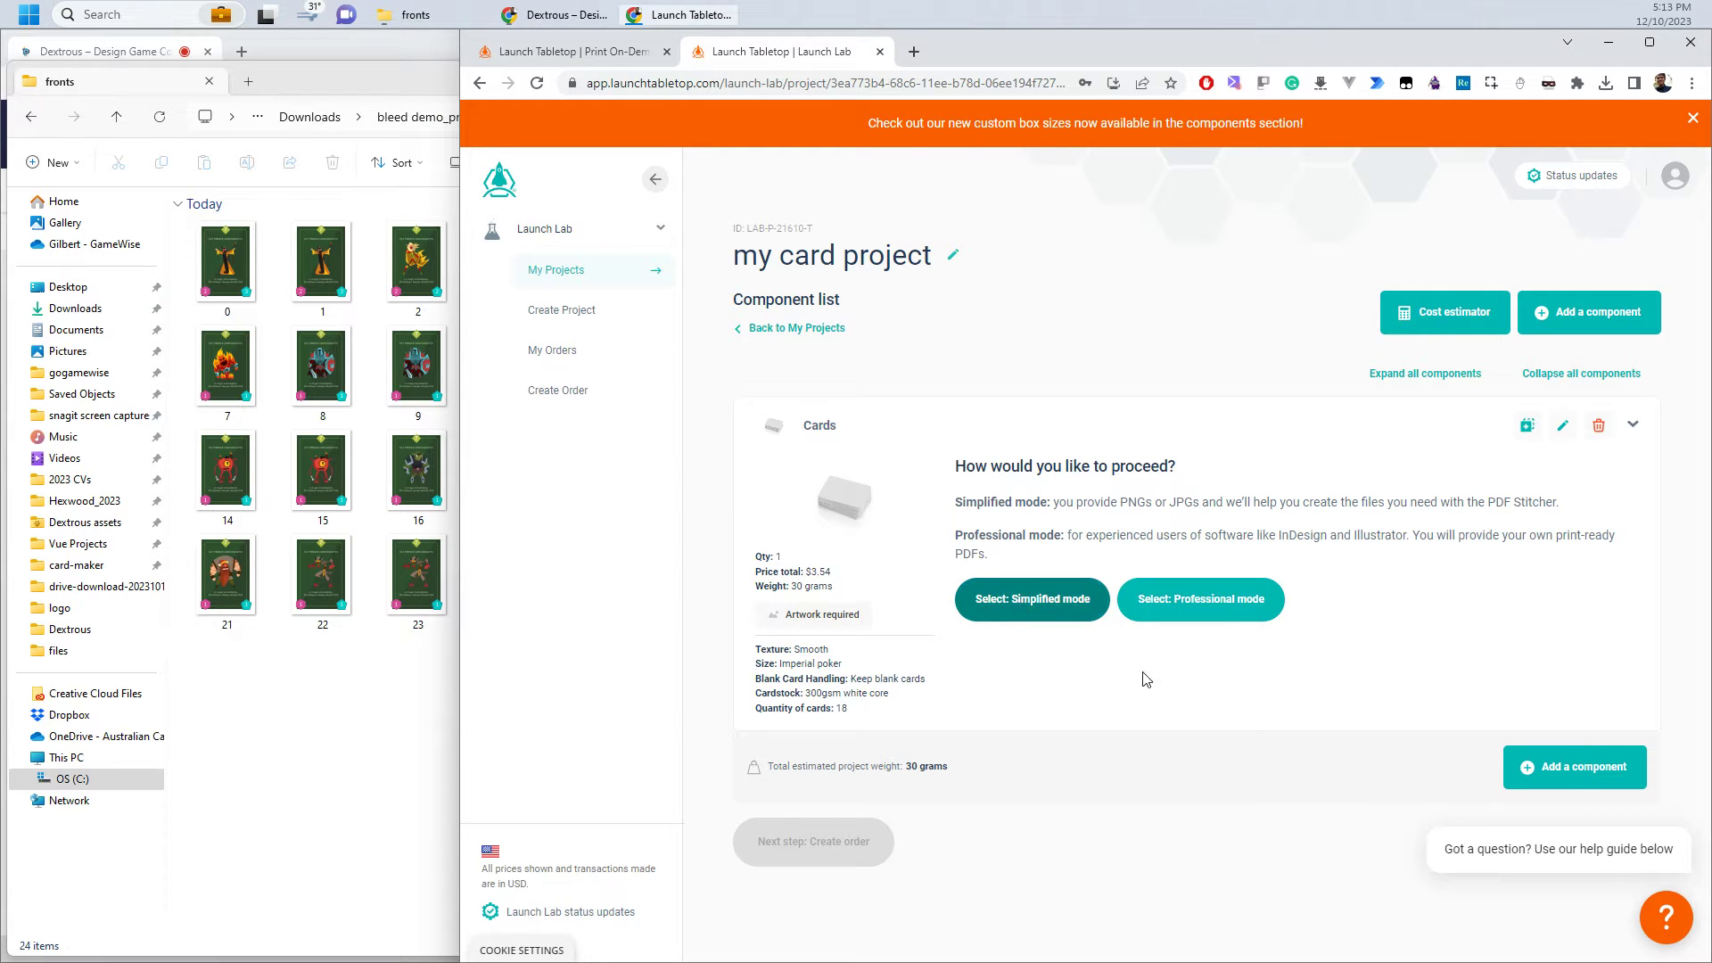
click(1241, 613)
click(1028, 599)
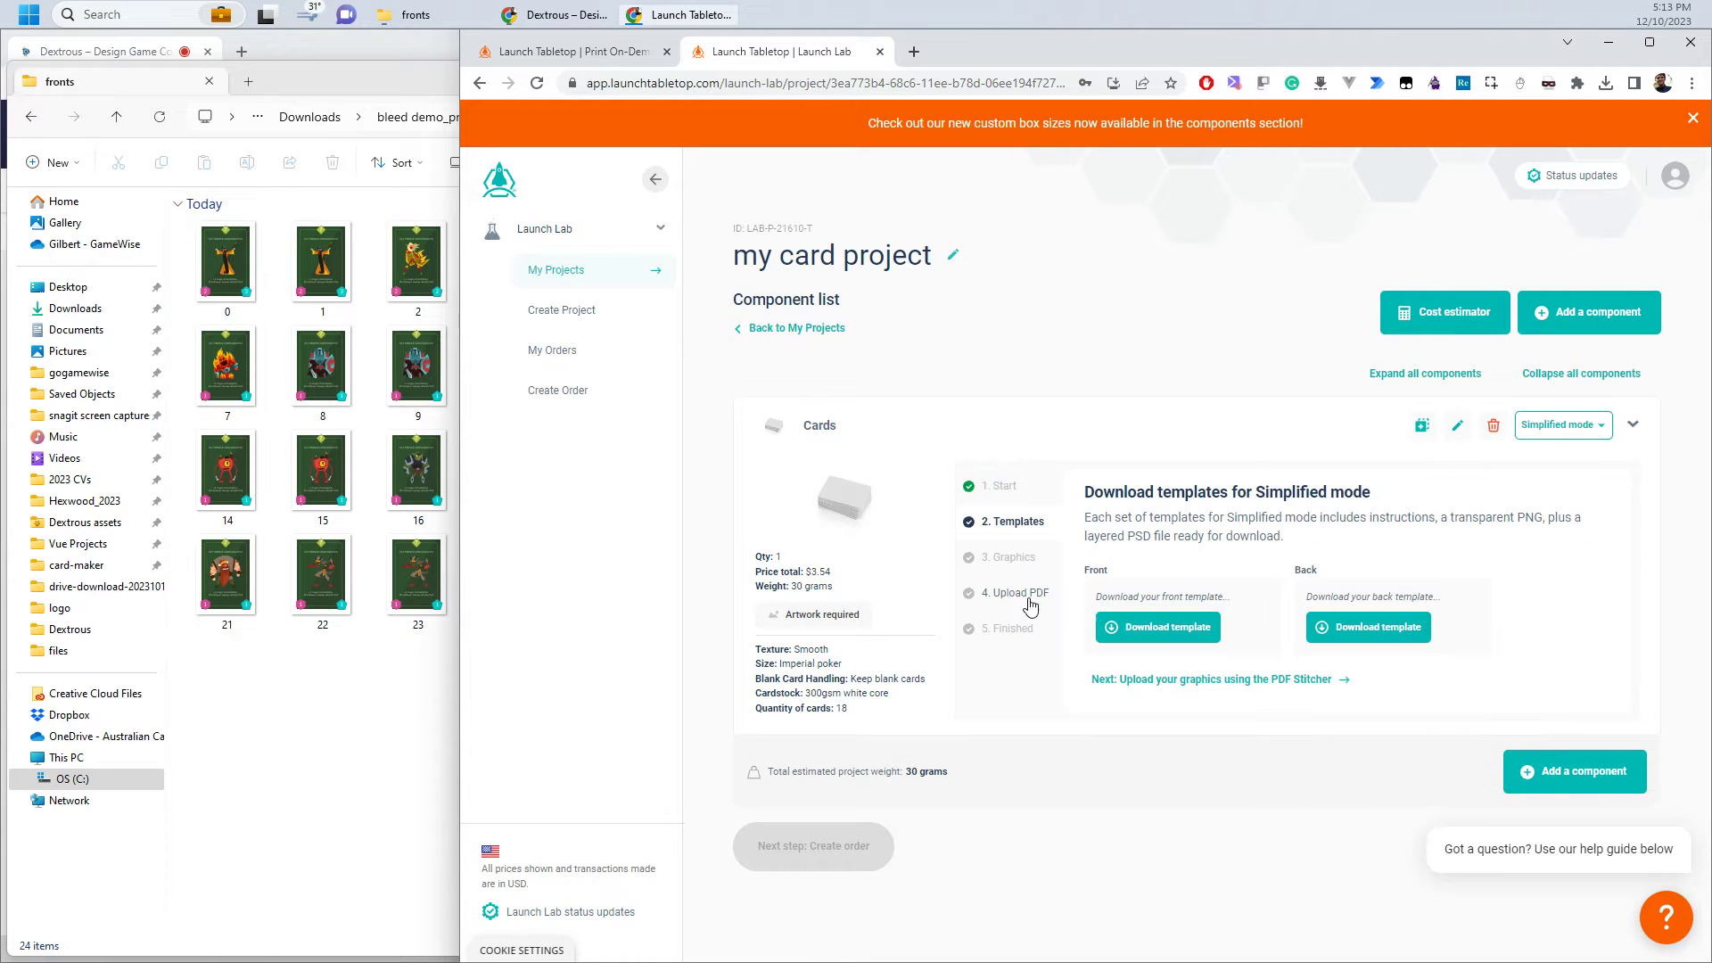
click(1135, 690)
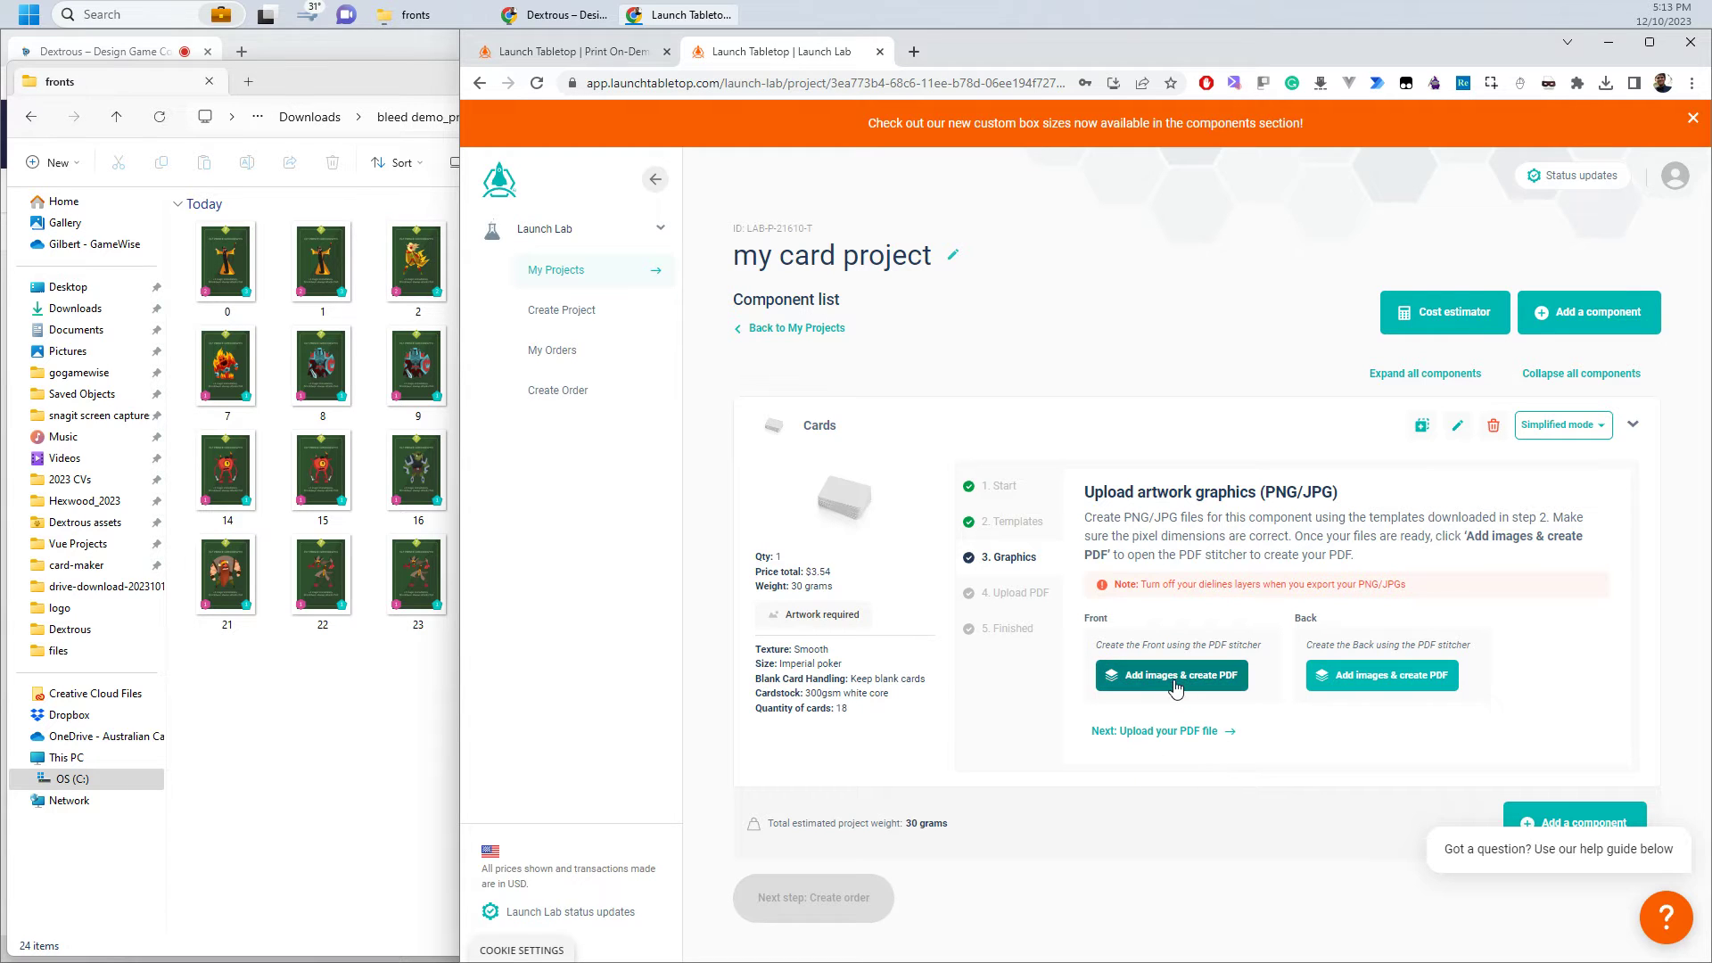
click(1169, 684)
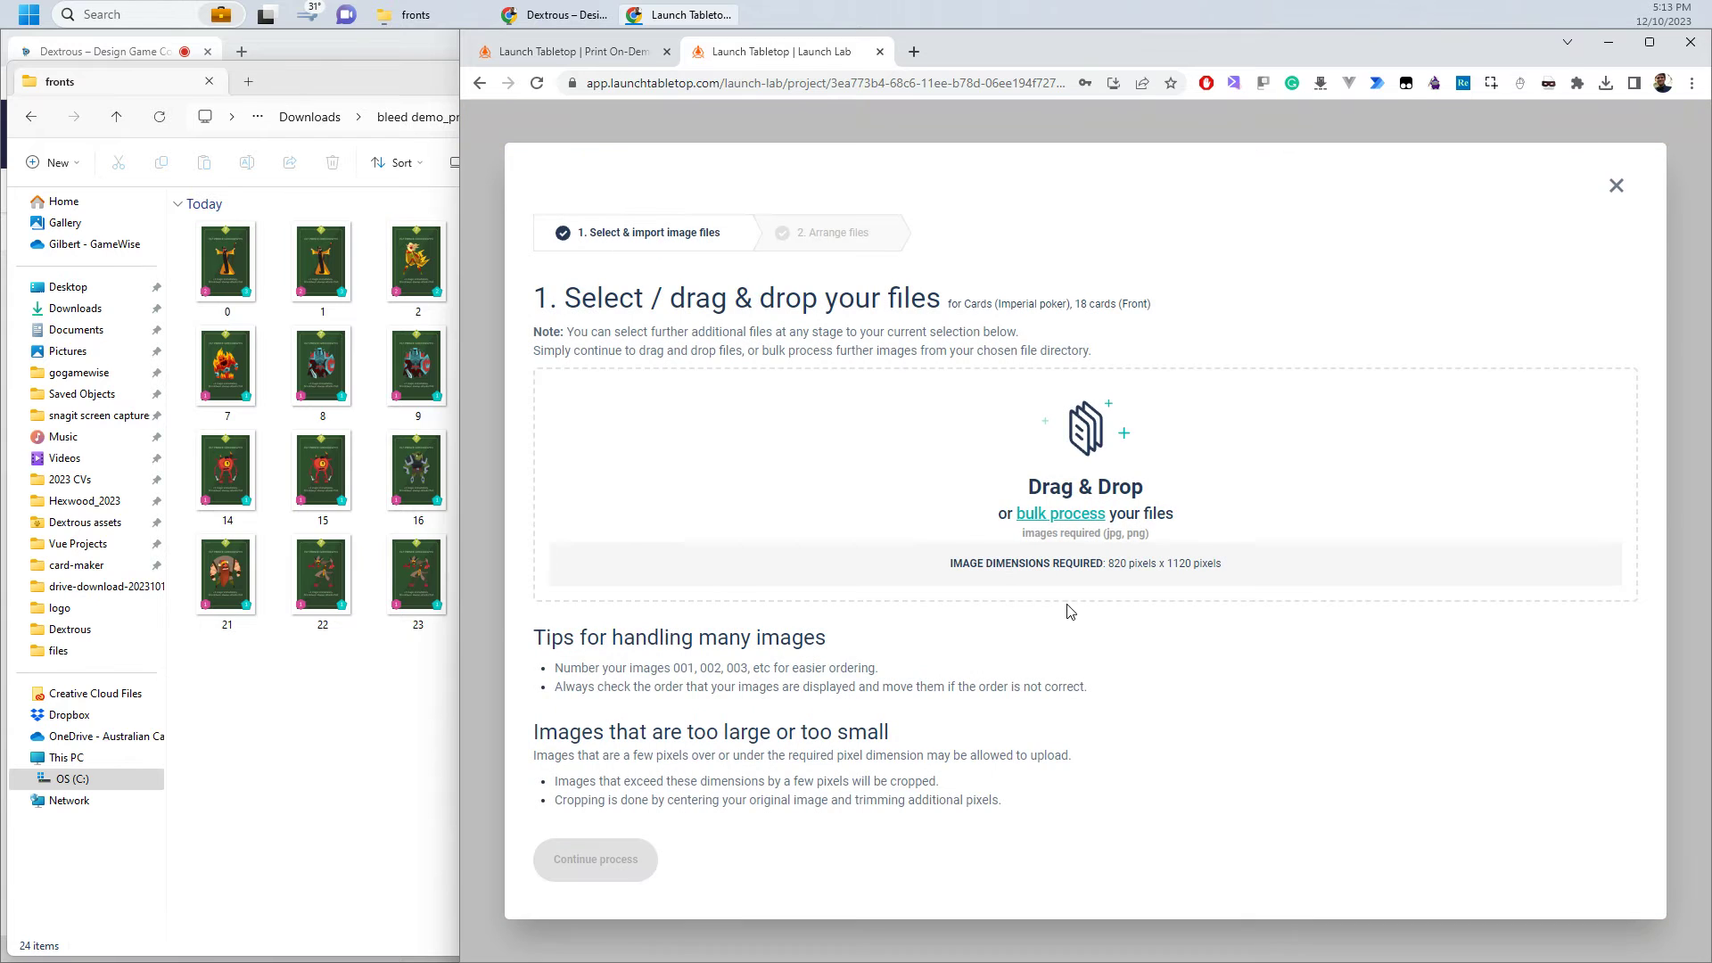
Import the fronts images 0 through 17 into the front-side PDF Stitcher and continue to arranging the files.
click(381, 697)
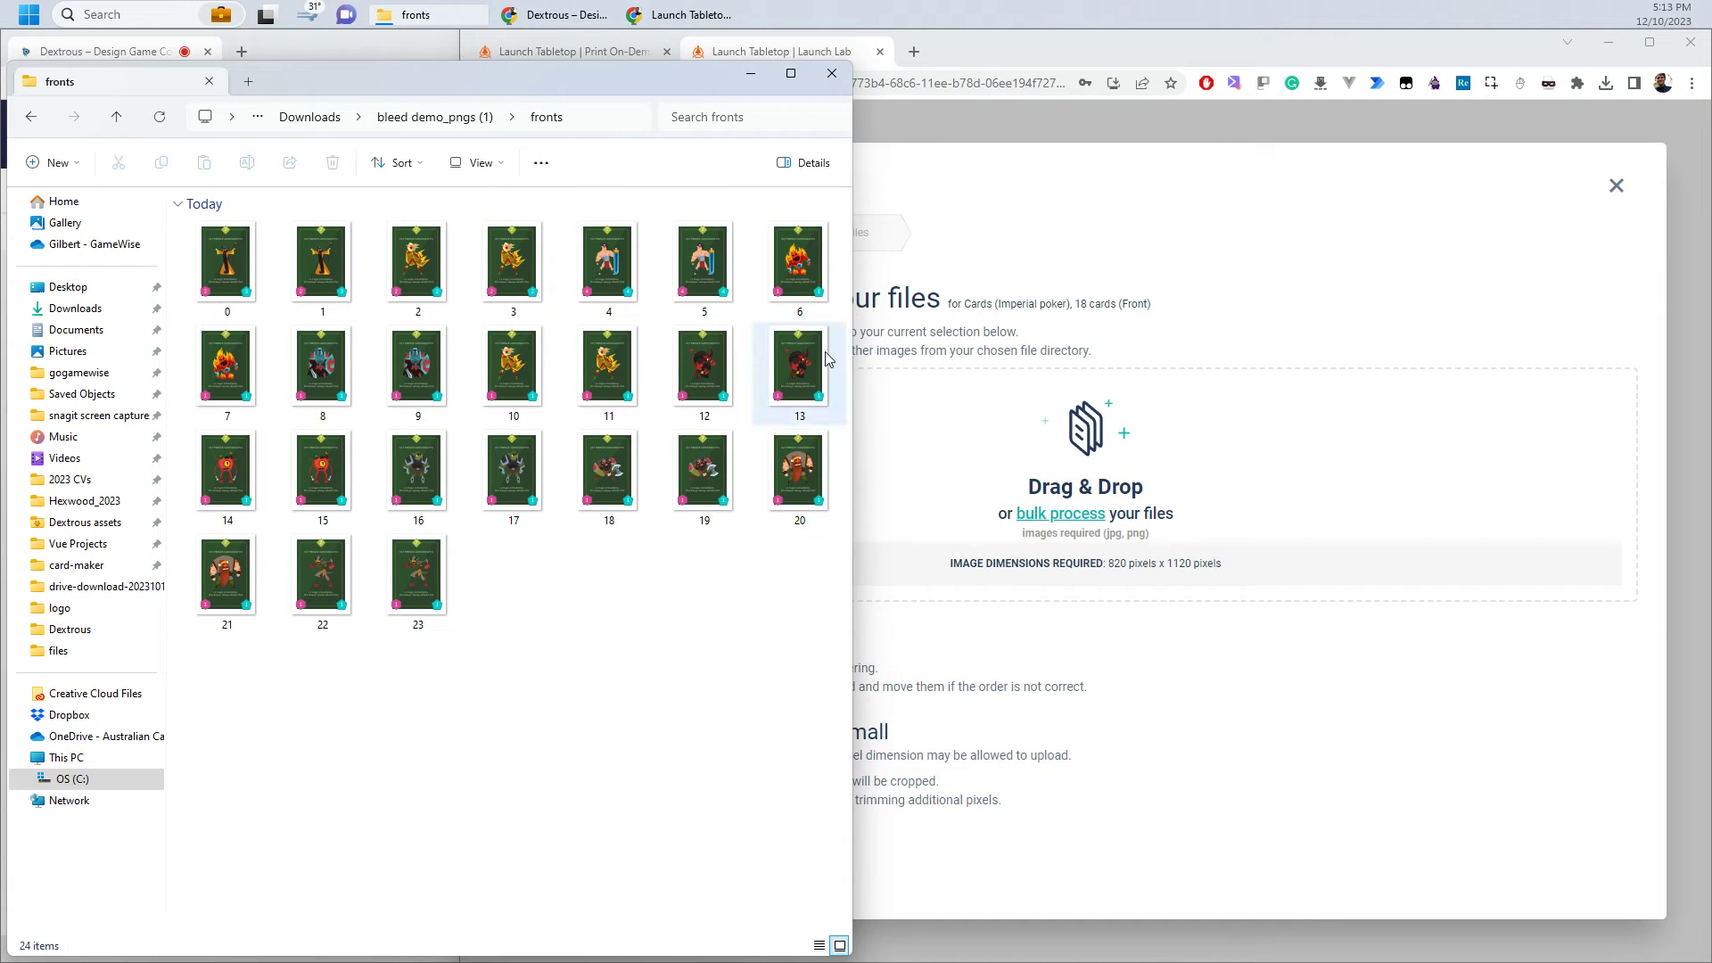
drag(857, 336, 638, 336)
click(227, 263)
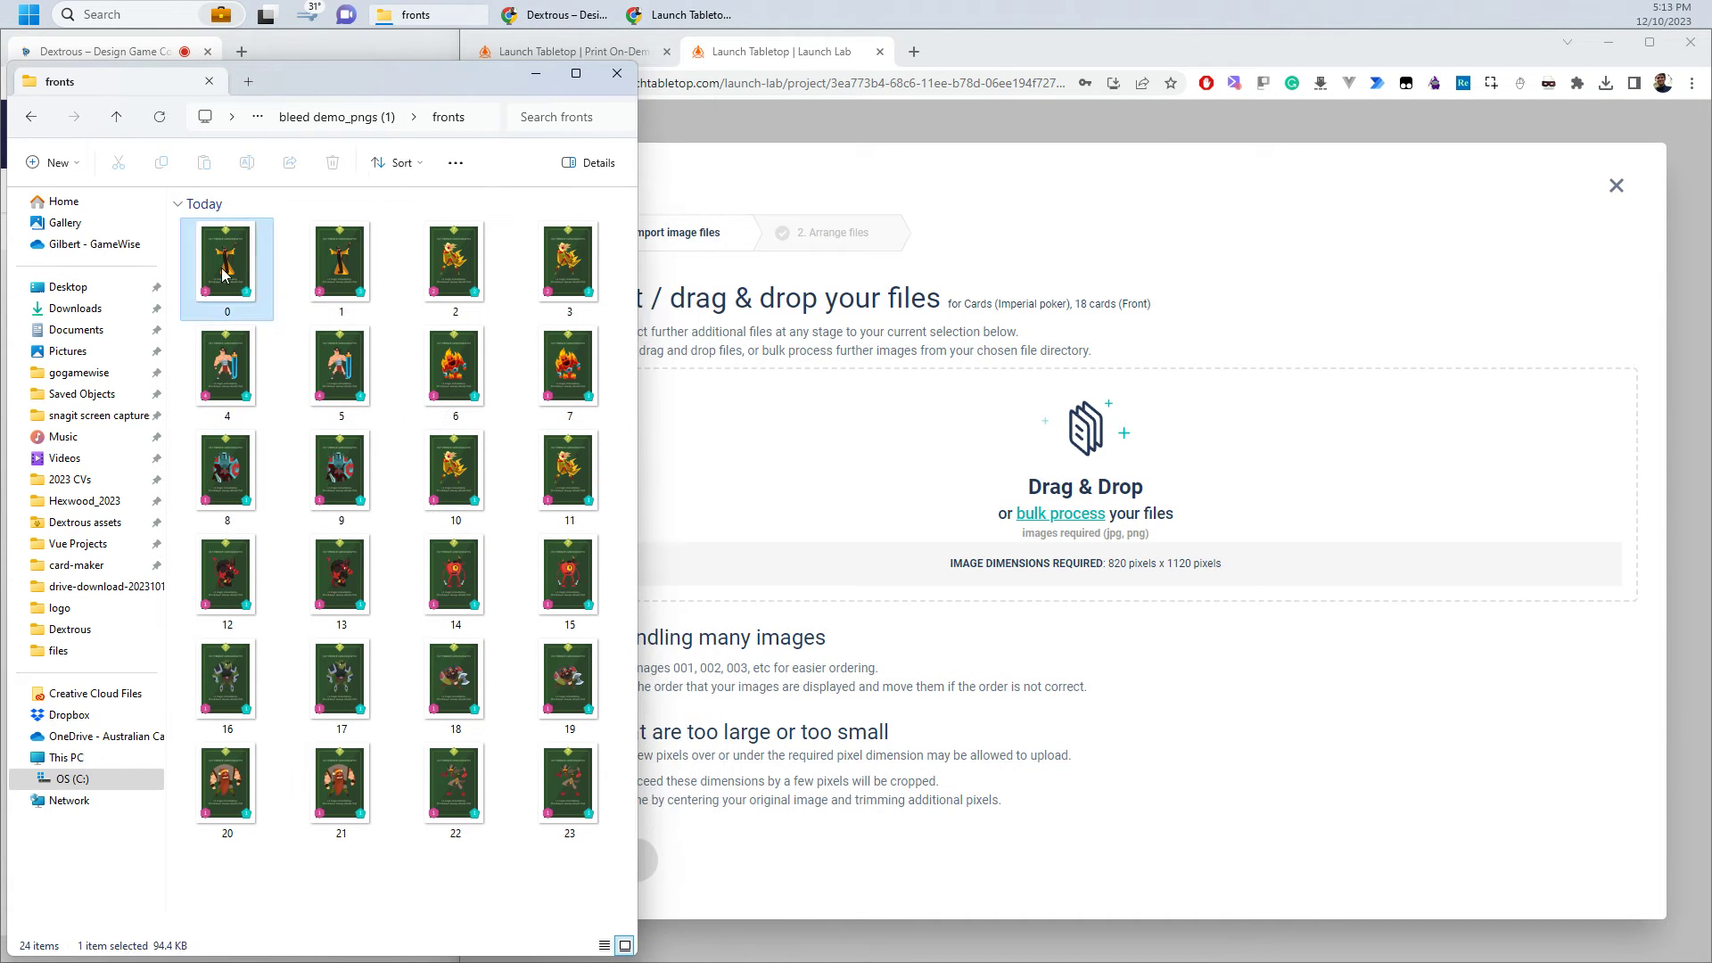
shift+click(347, 710)
drag(214, 265, 918, 500)
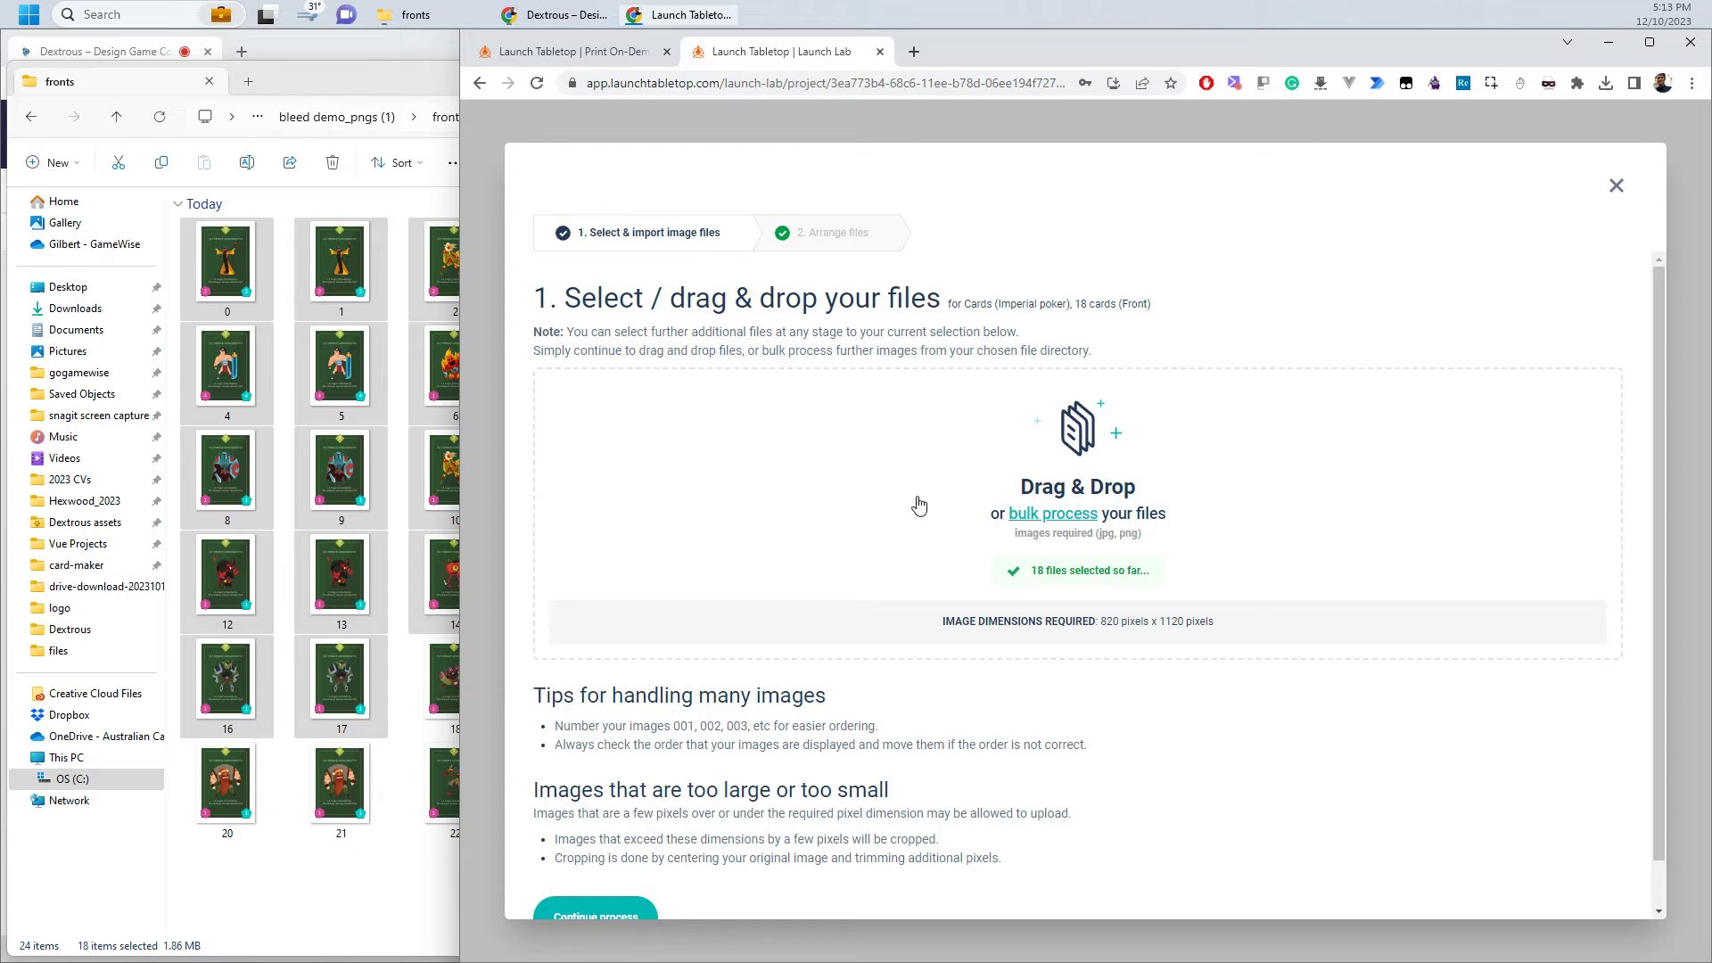
scroll(909, 482, down, 1)
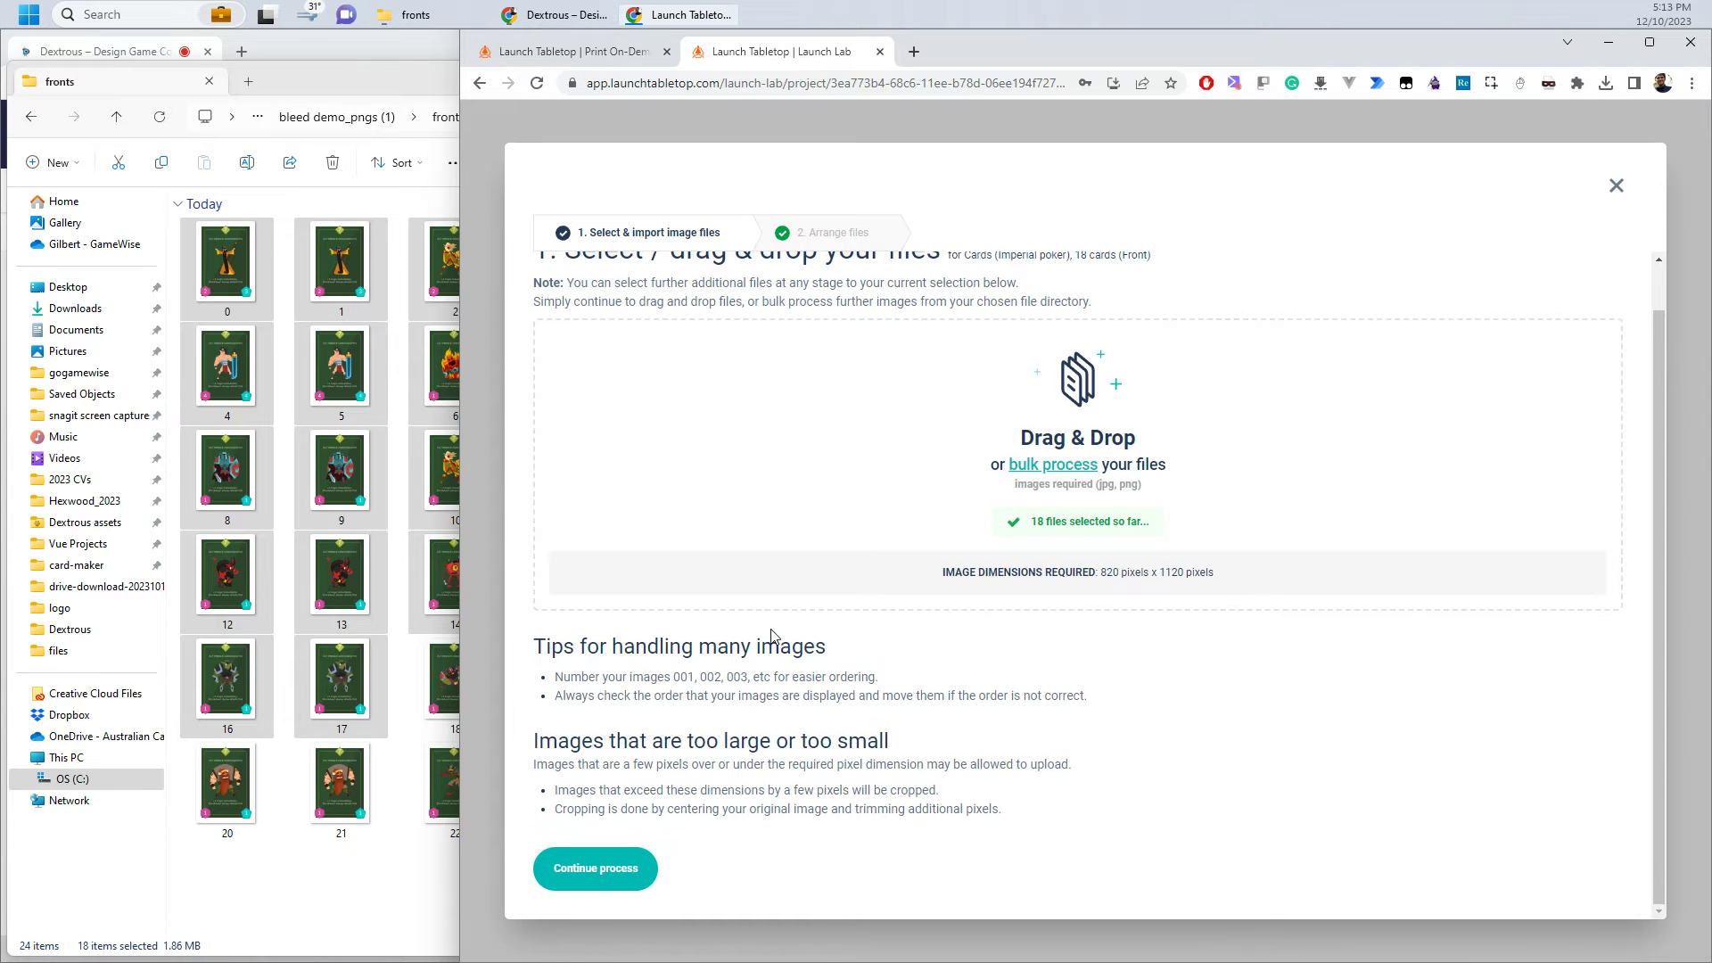
click(603, 875)
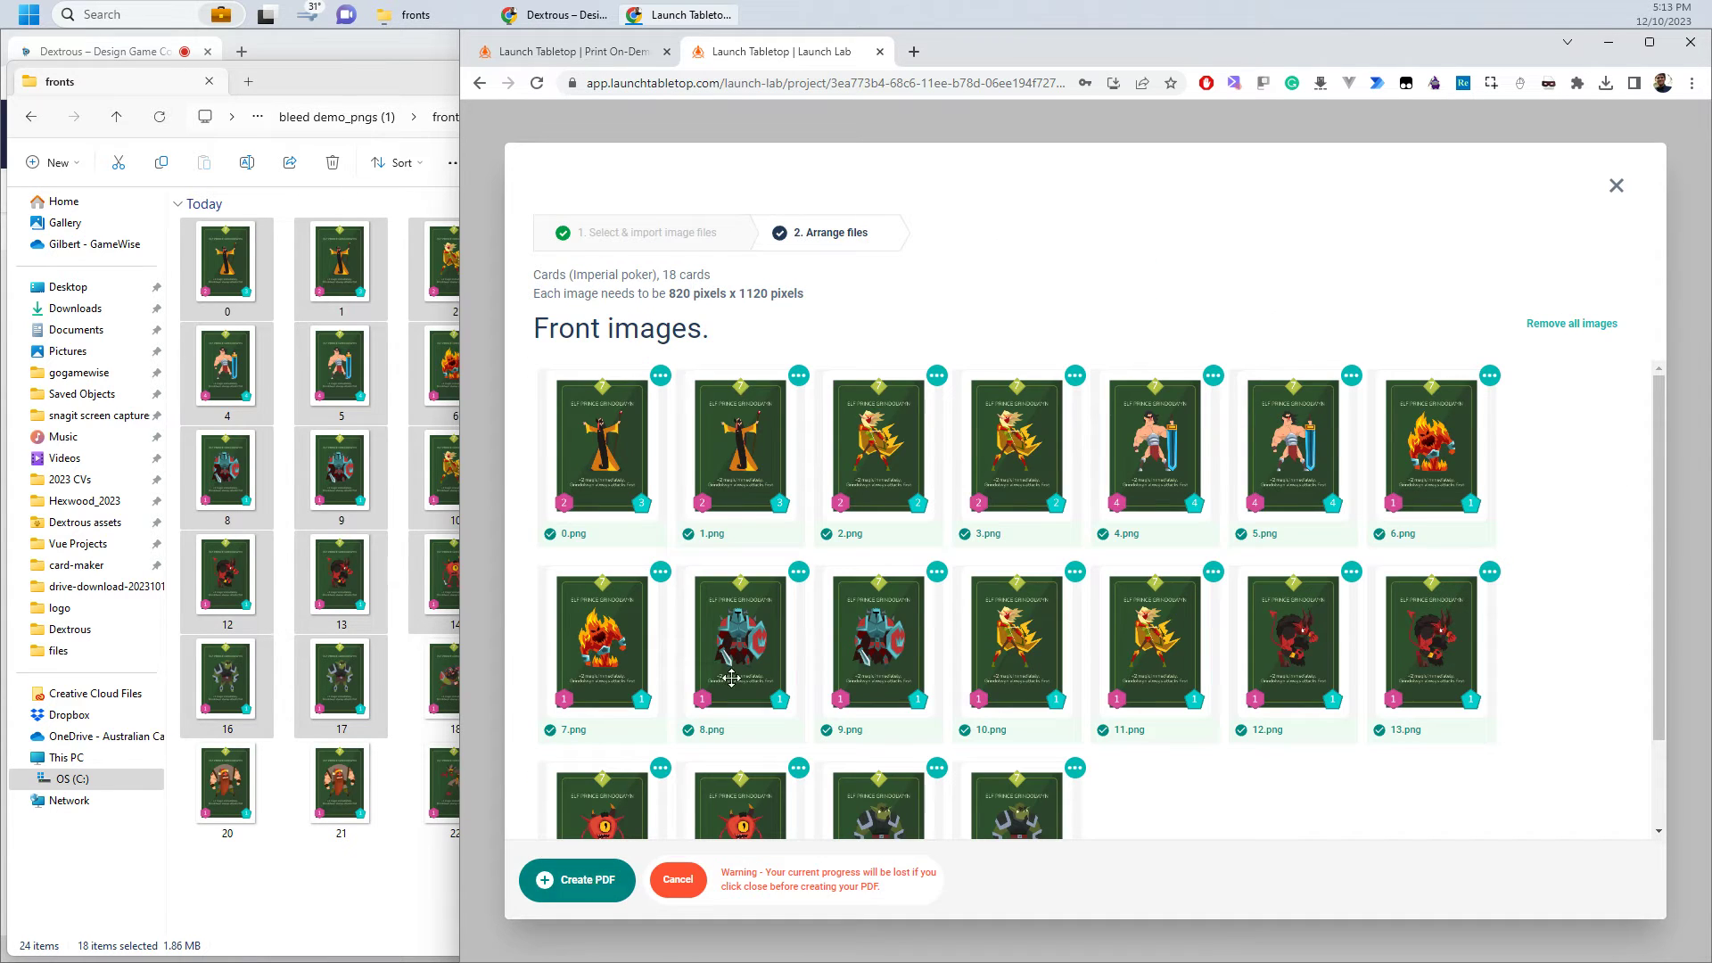
Check the order of the front images, create the front PDF, and return to the project's components.
scroll(847, 527, down, 1)
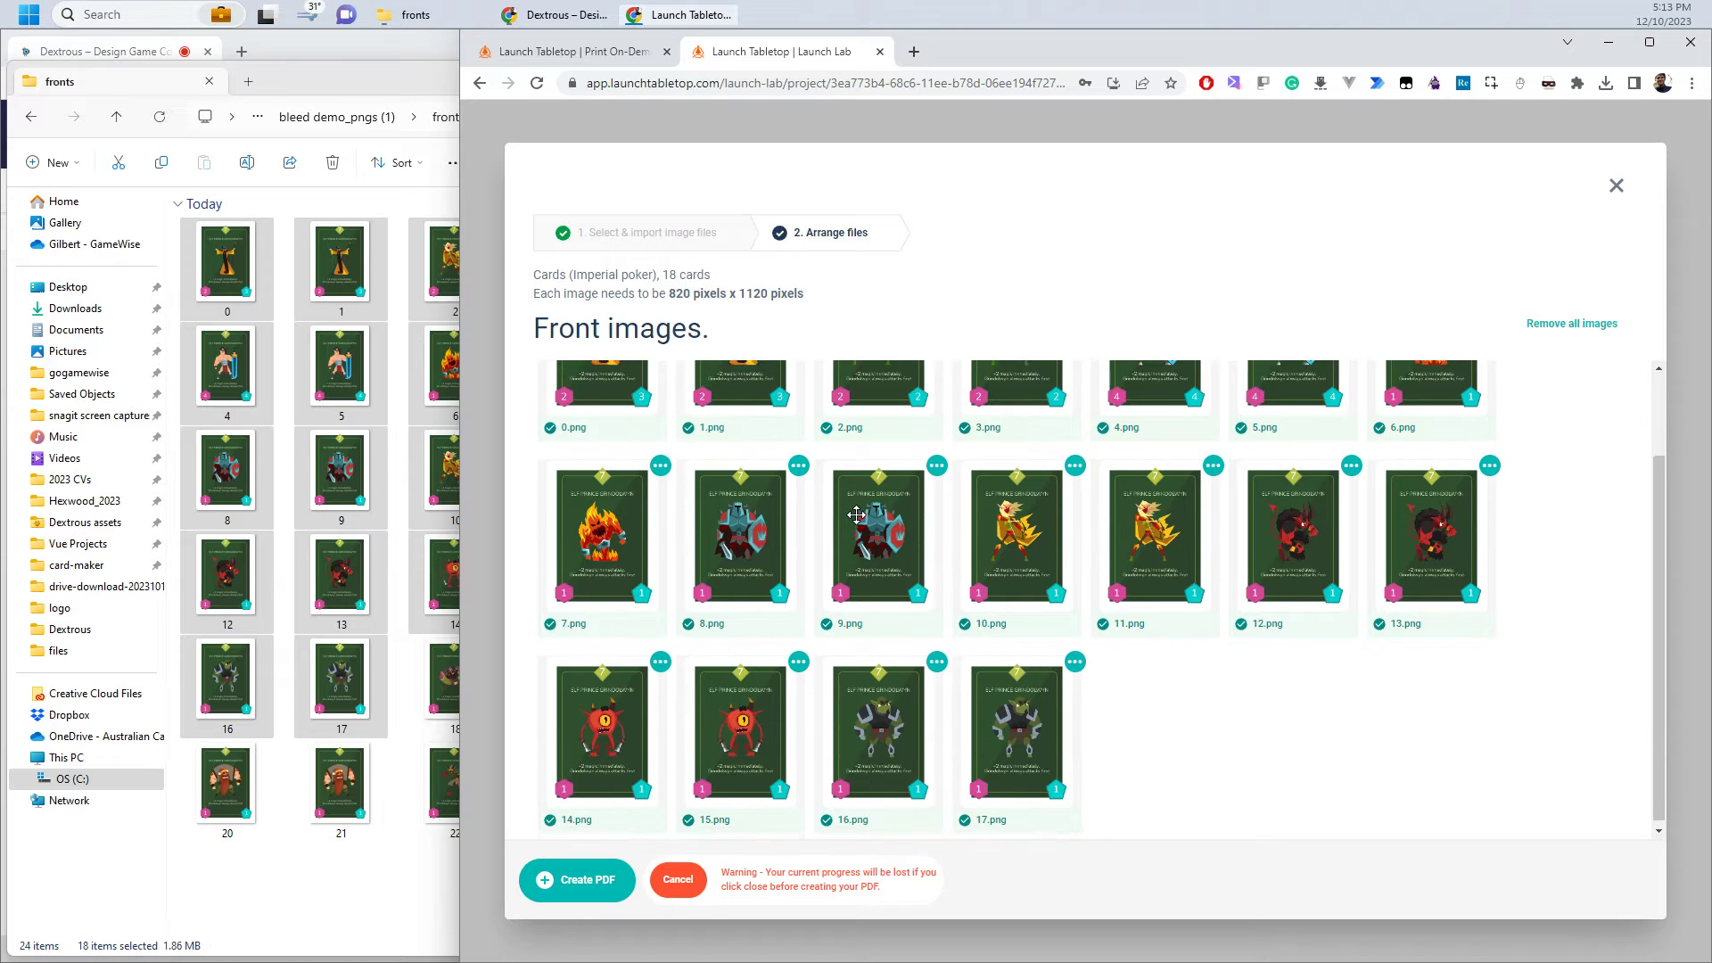
scroll(869, 553, up, 1)
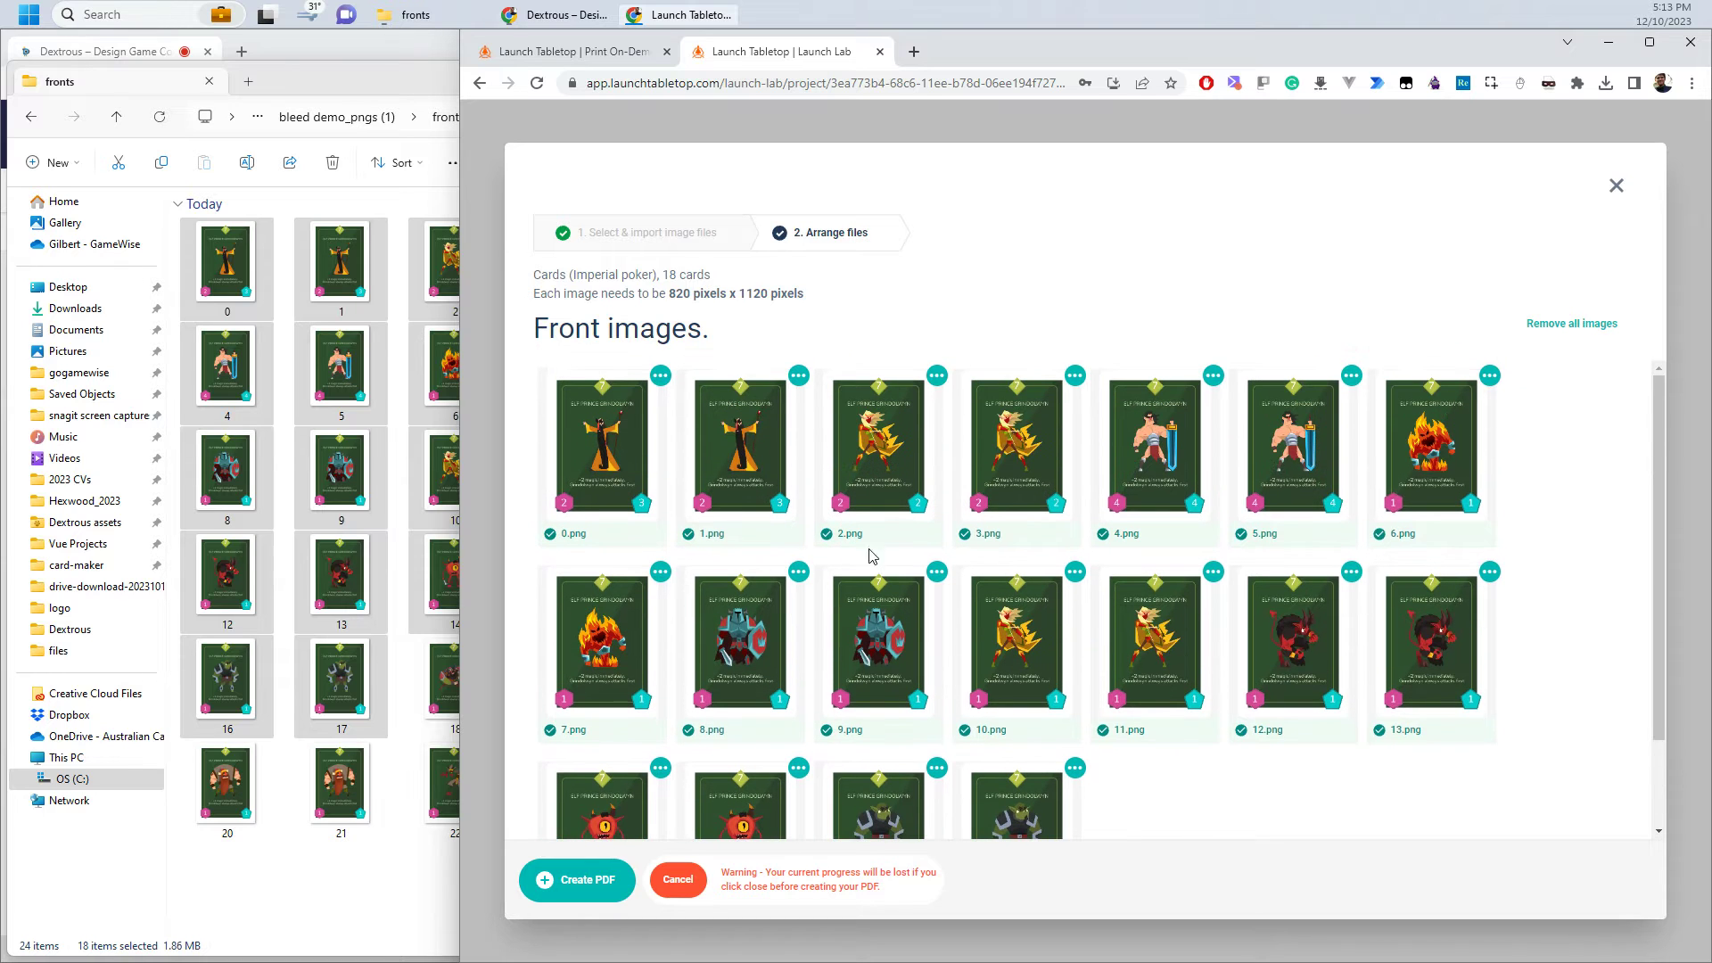
click(601, 891)
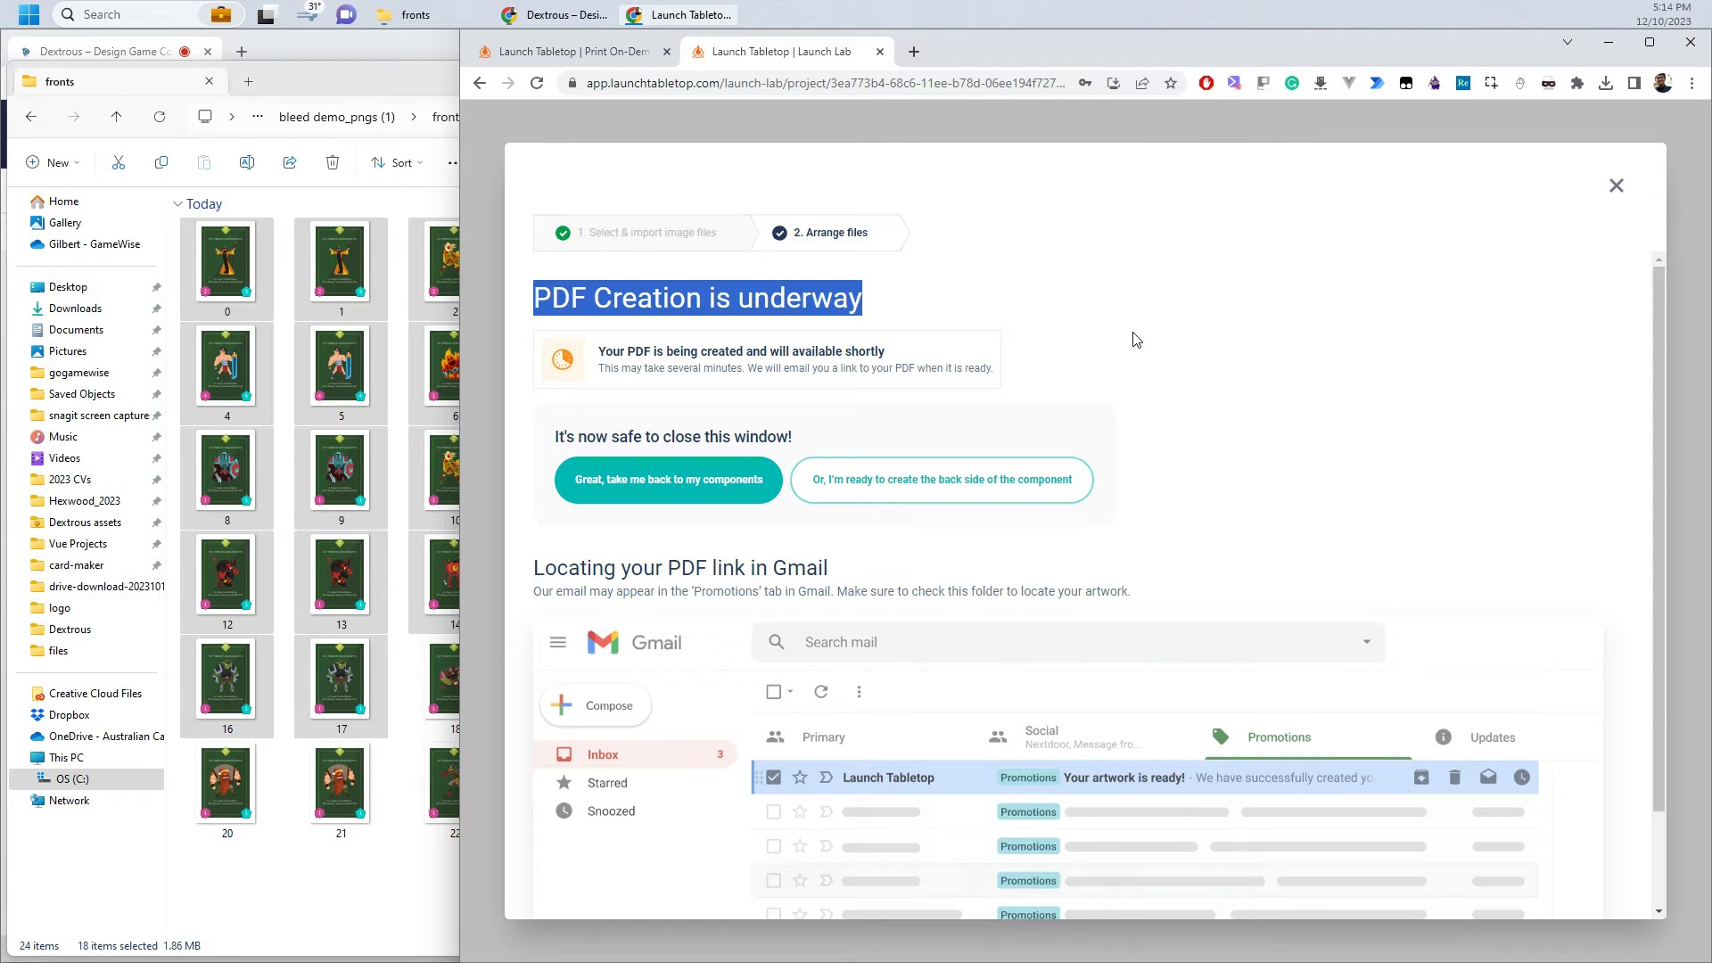
scroll(1154, 340, down, 2)
scroll(1159, 345, up, 1)
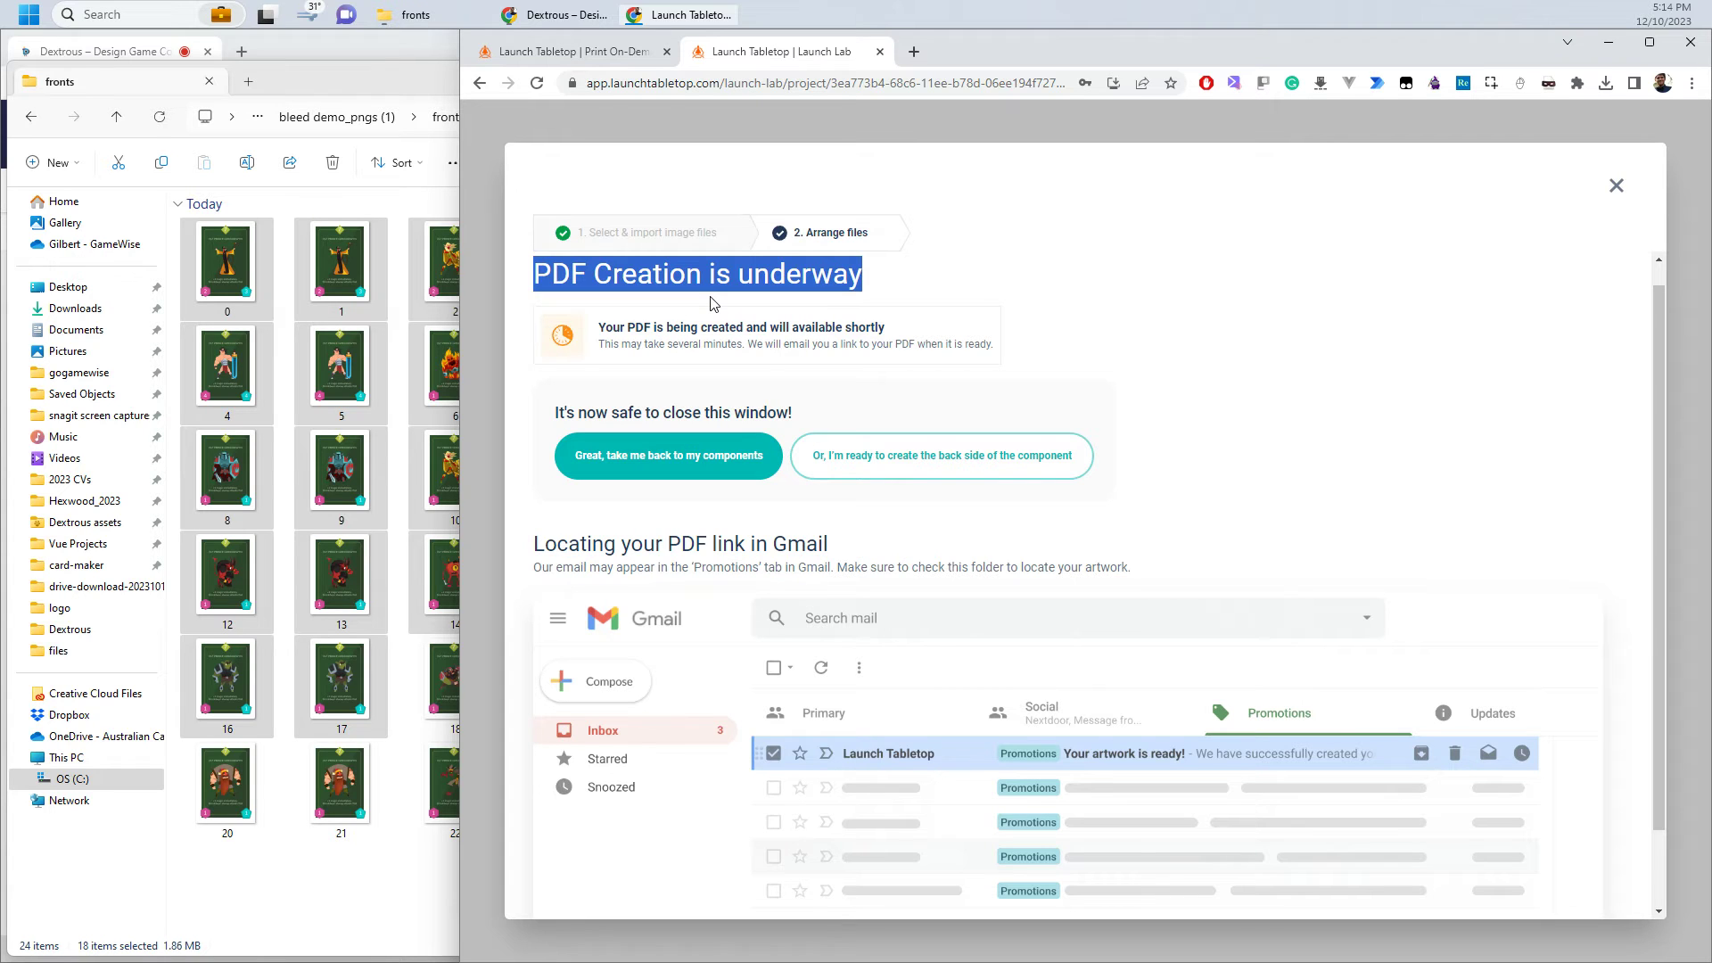
scroll(981, 656, down, 1)
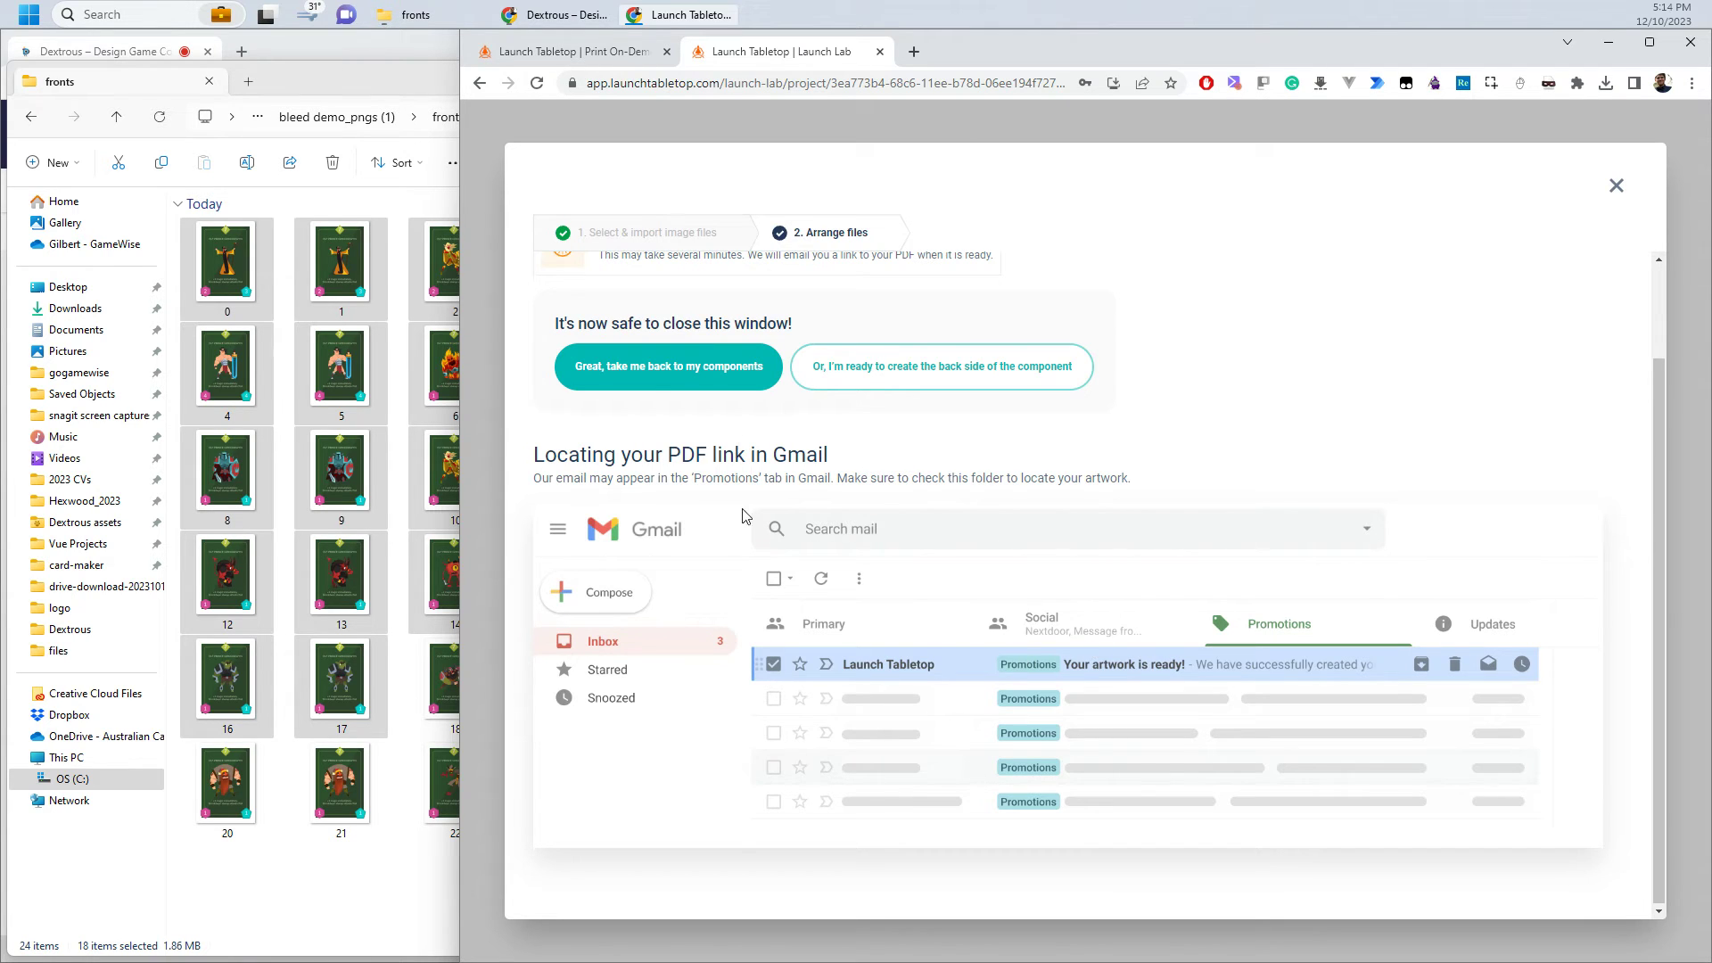
click(650, 373)
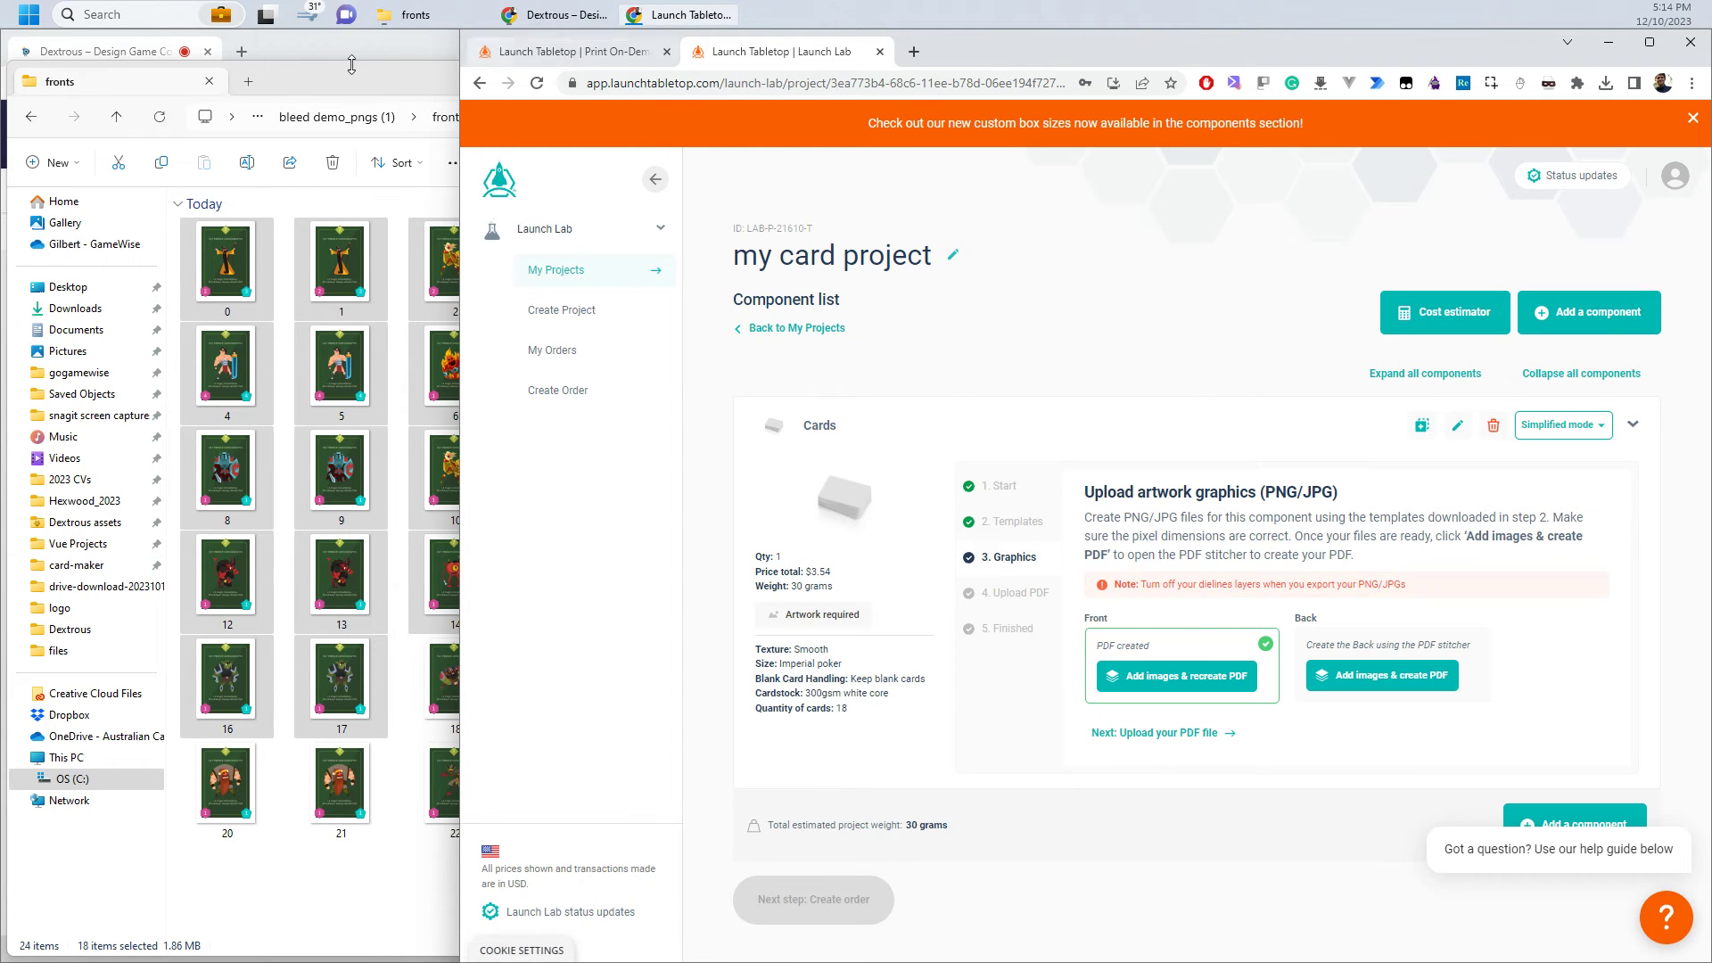
Download the Cards Front PDF from Launch Tabletop's e-mail in Gmail and go to the component's PDF upload stage.
click(913, 53)
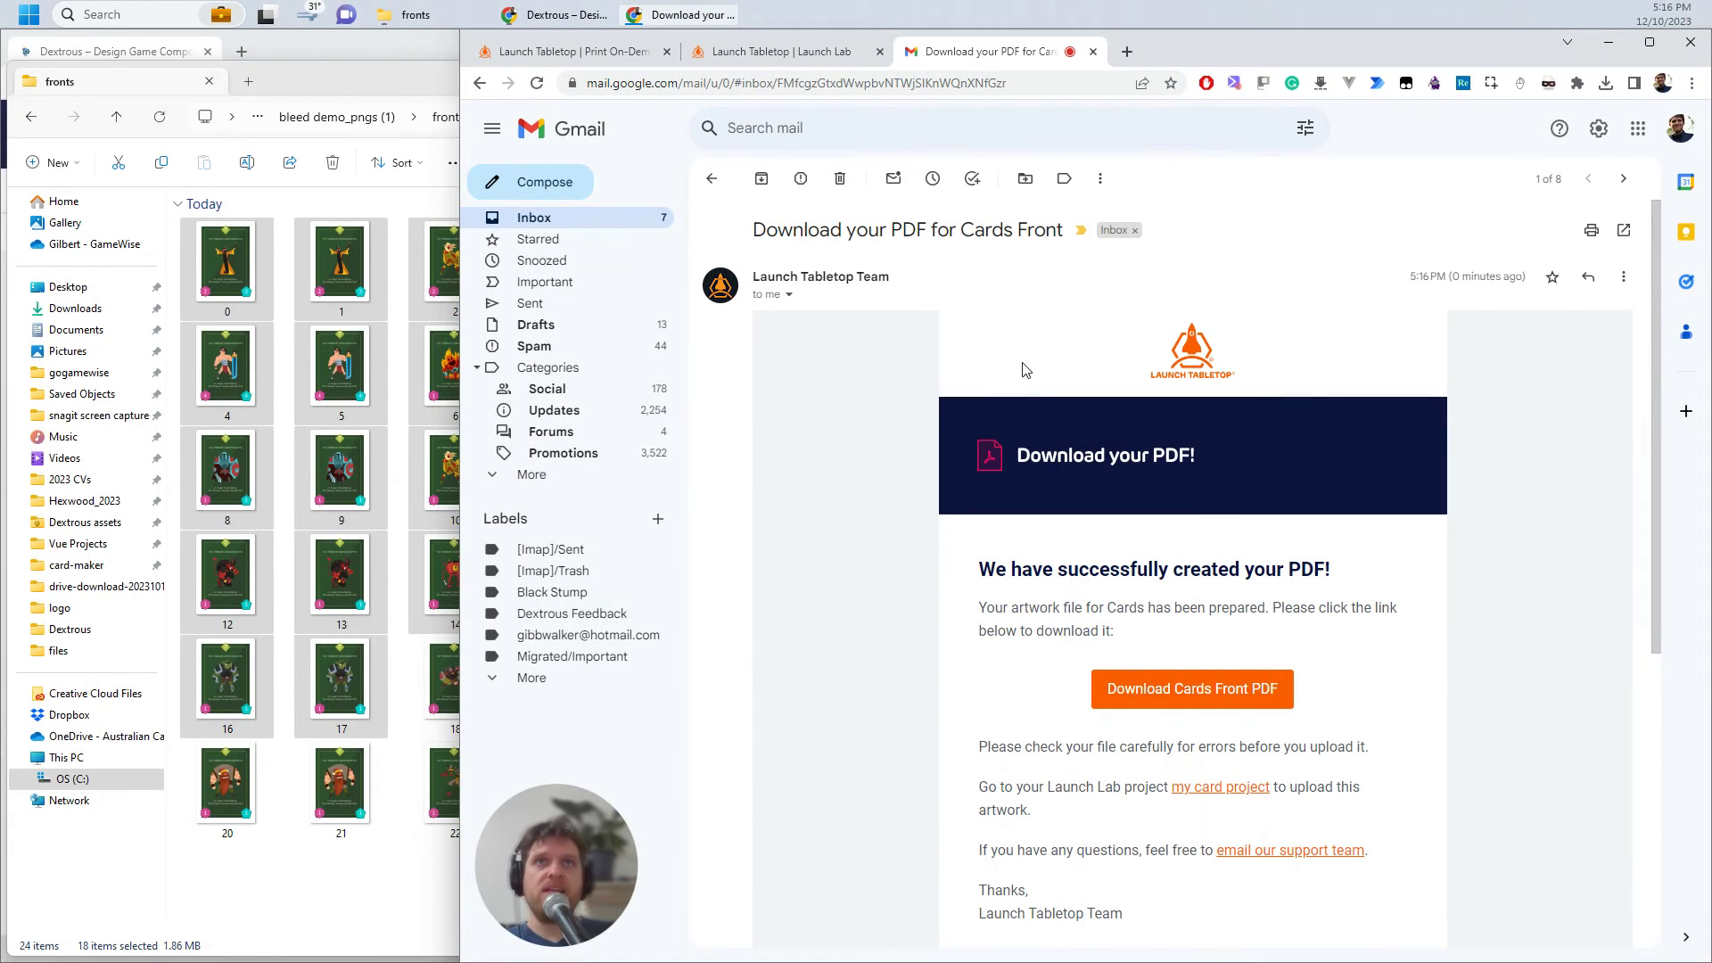
click(1177, 700)
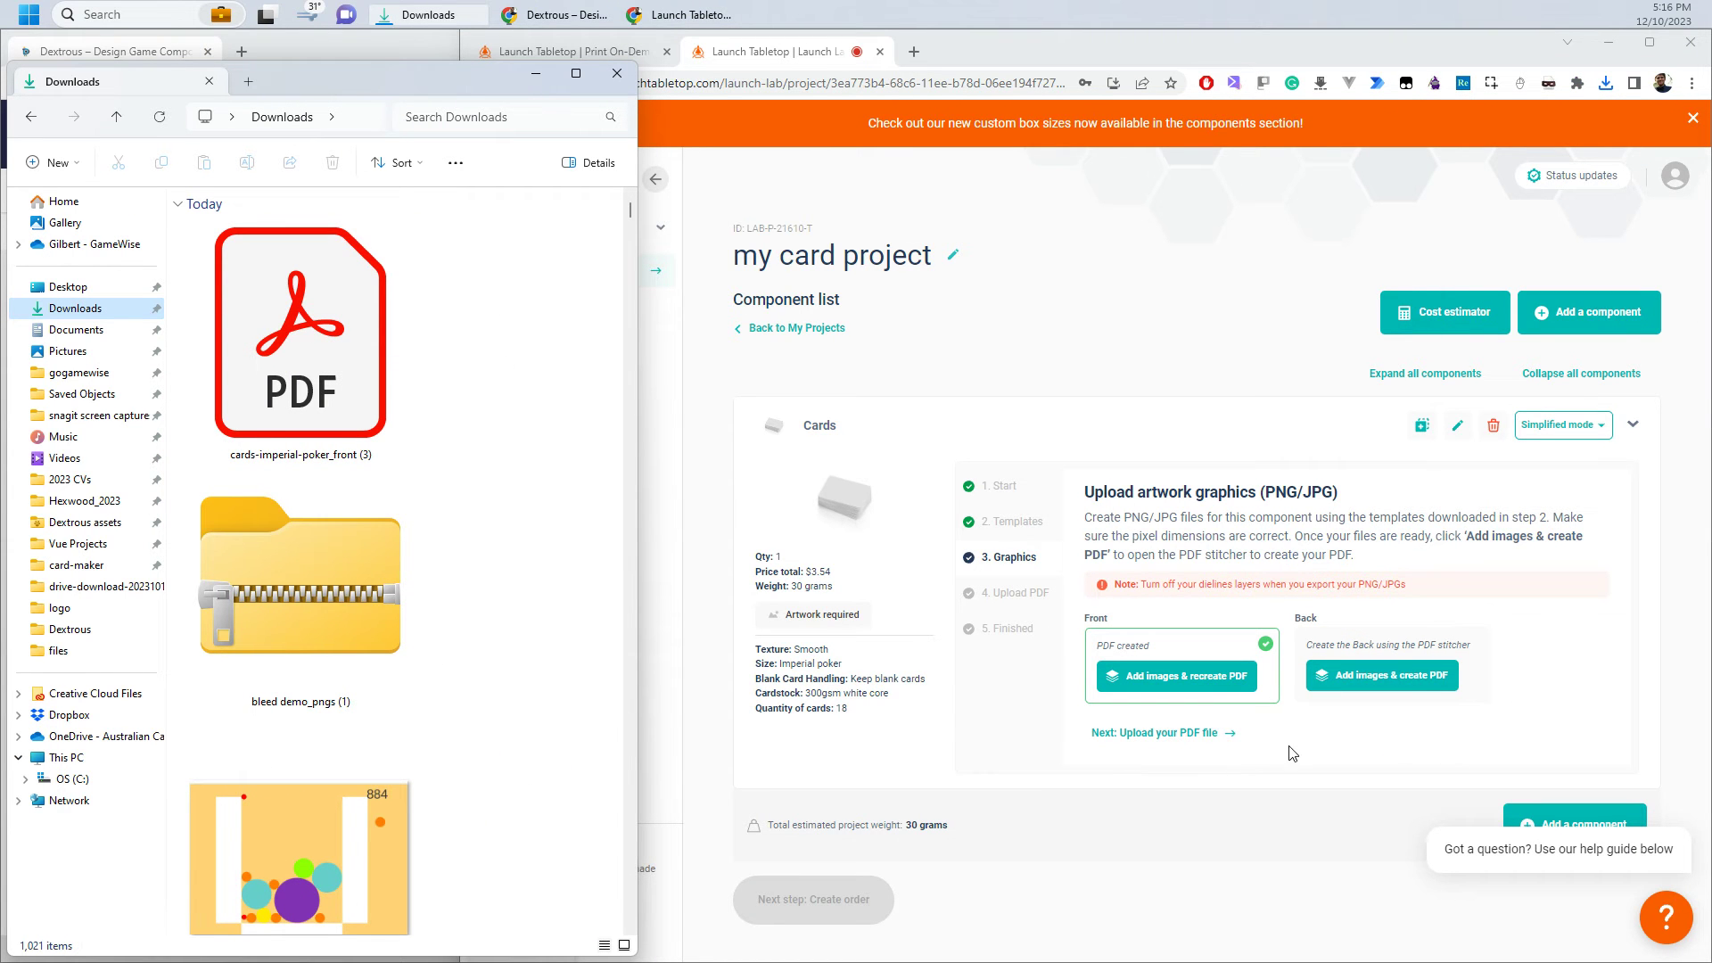
click(1184, 736)
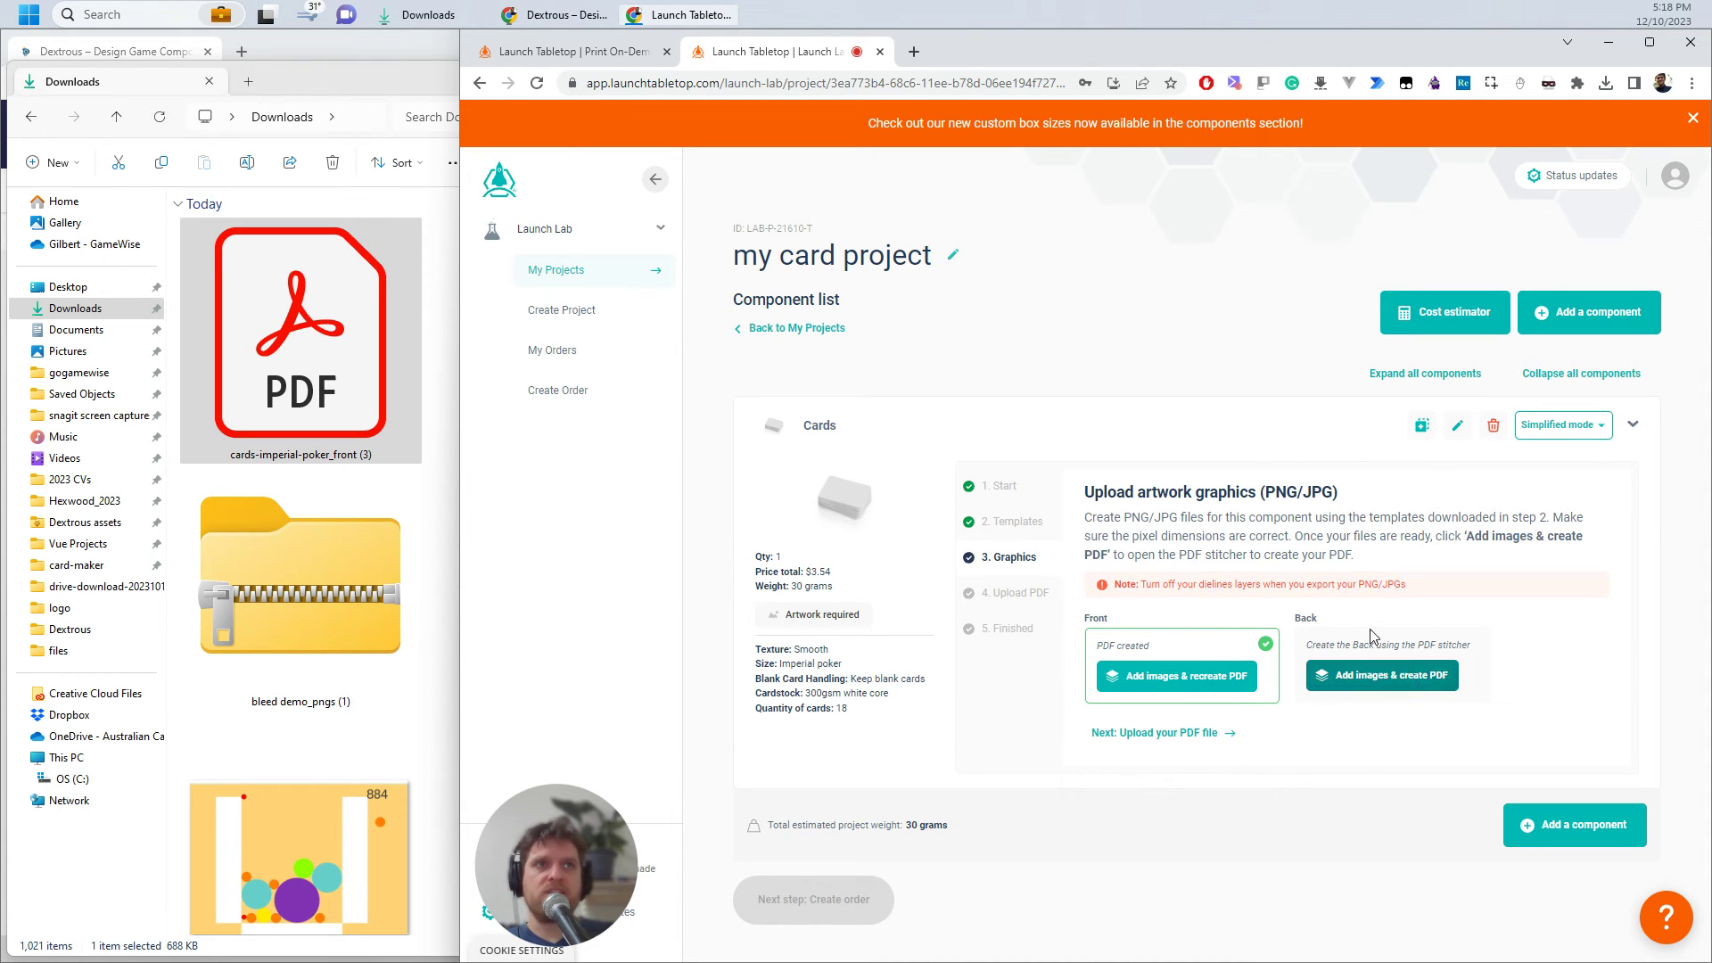
Return to the Cards component's graphics stage and start adding images for the back-side PDF.
click(1018, 525)
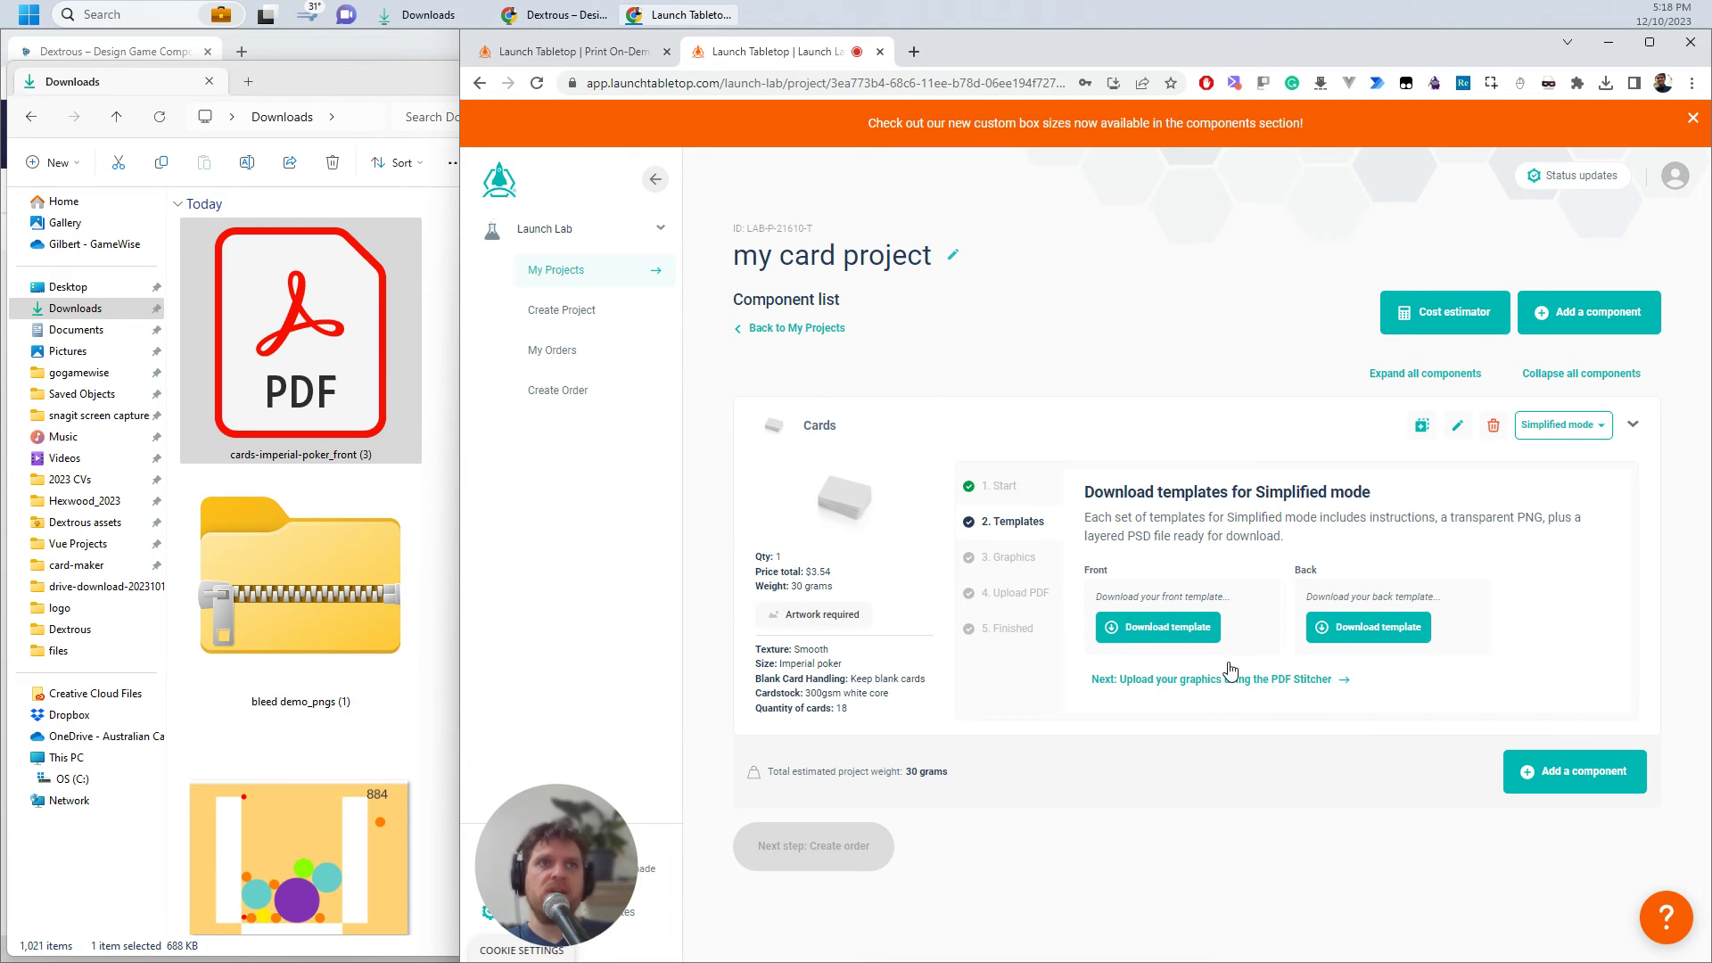
click(1154, 680)
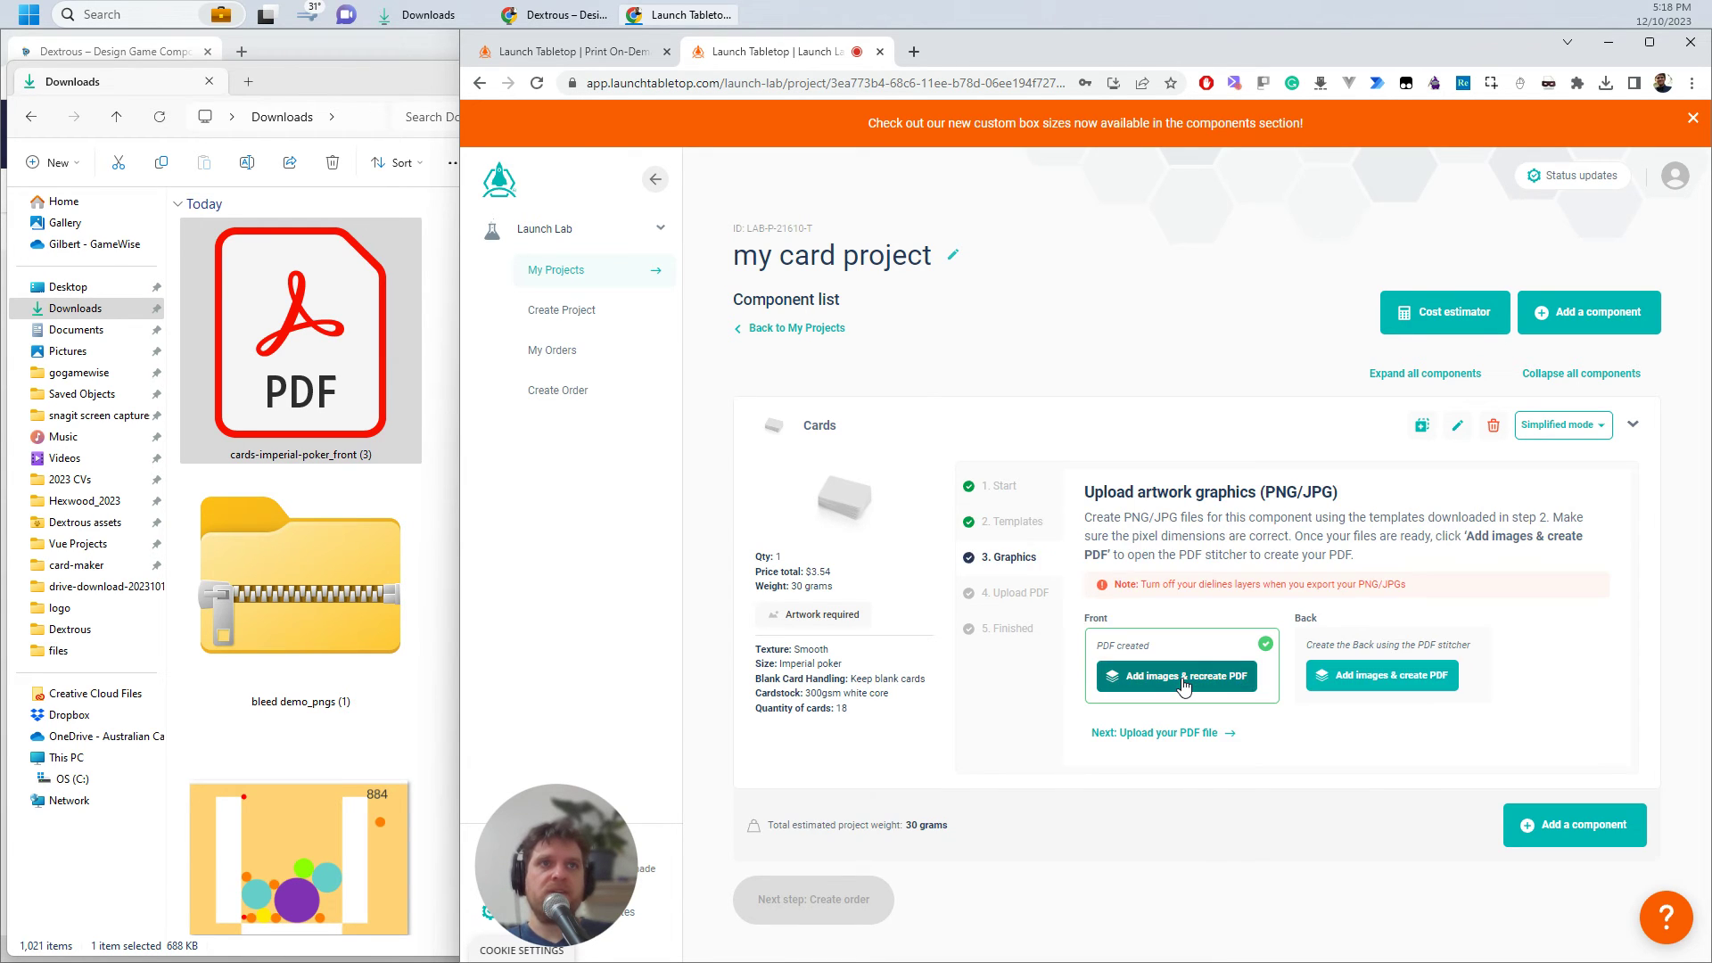
click(1344, 680)
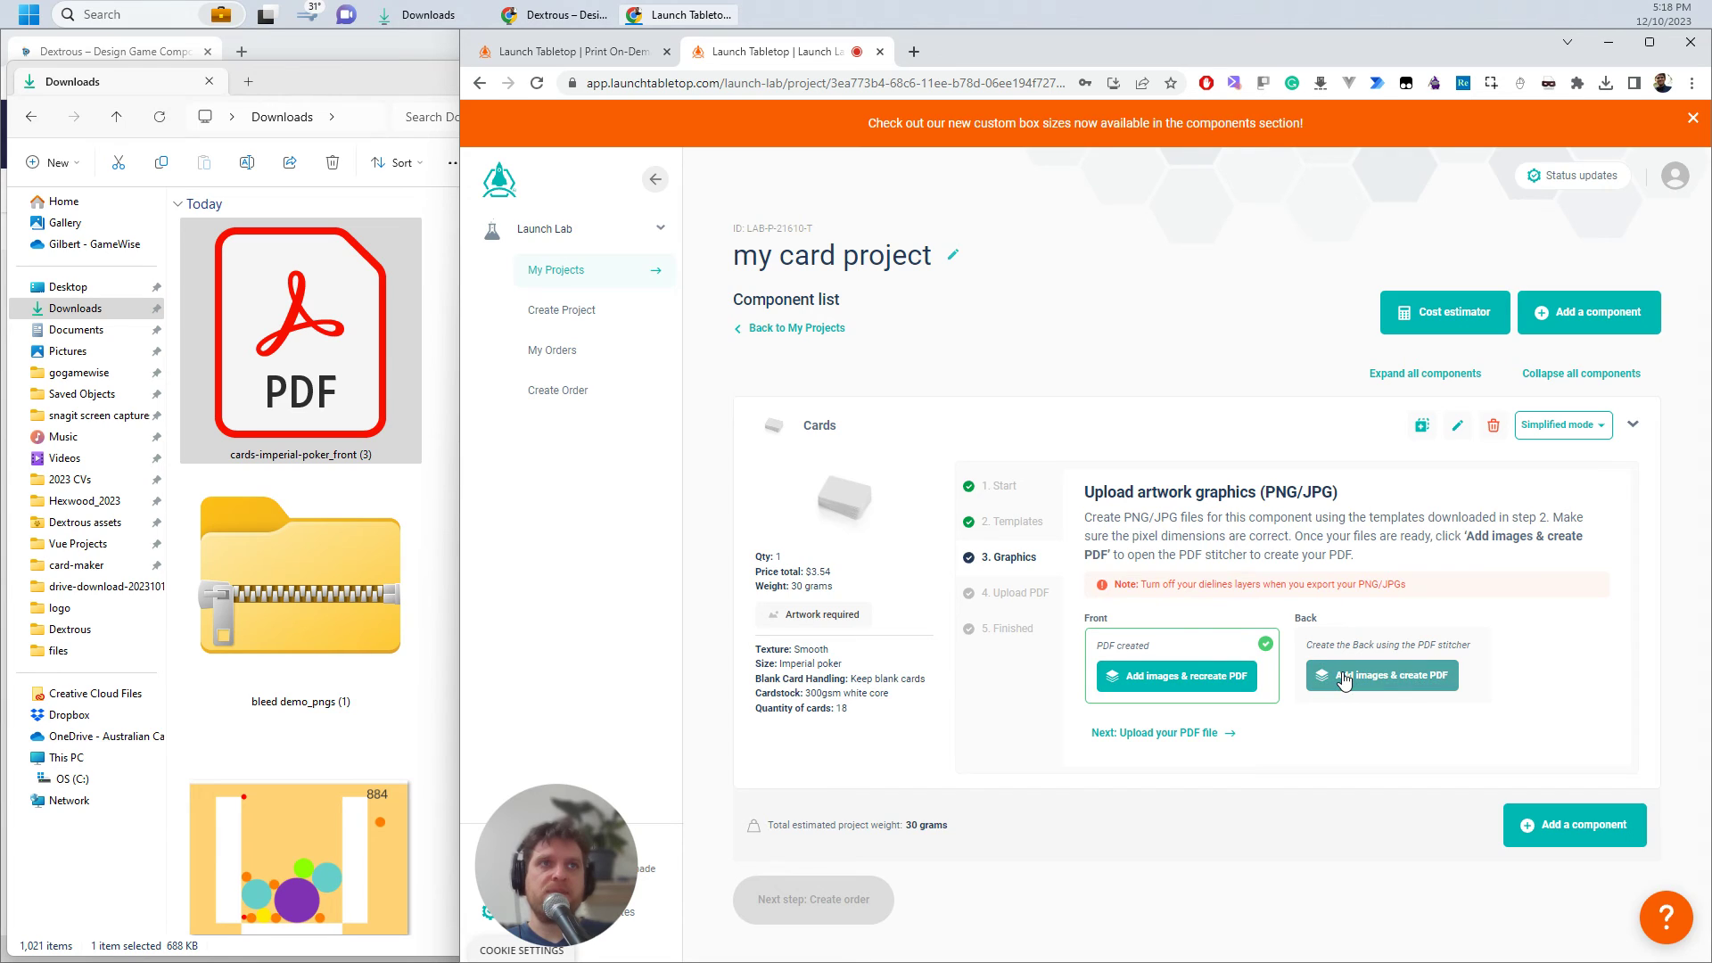
click(402, 419)
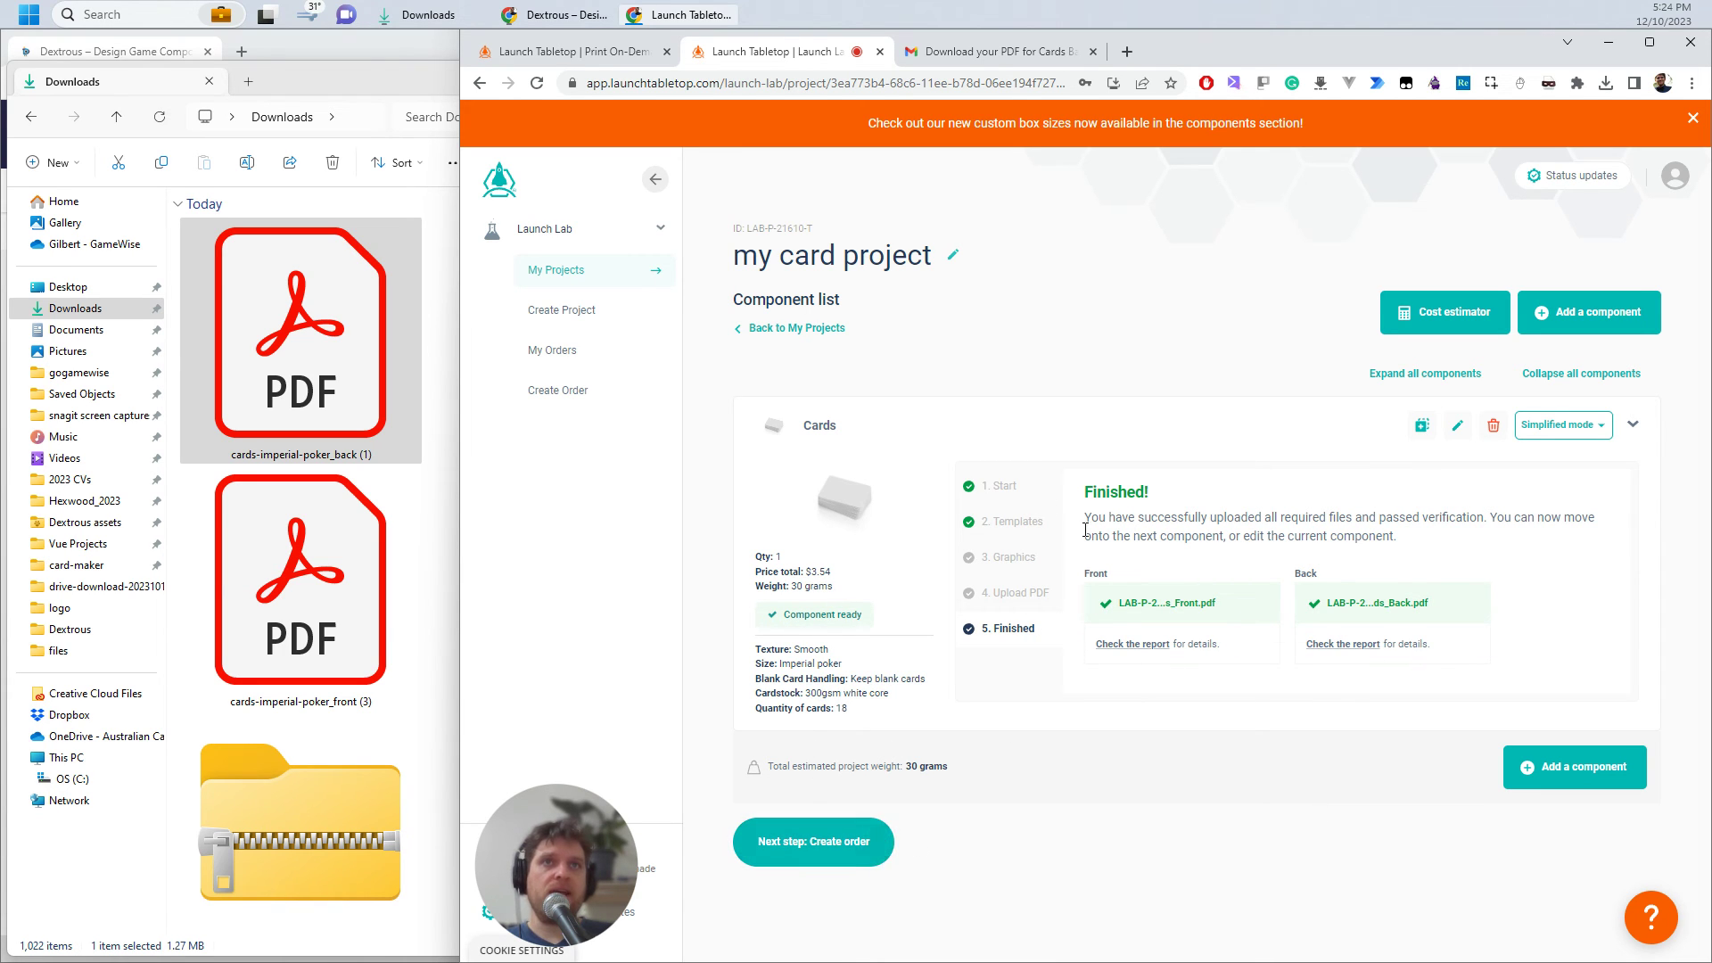
Create an order for my card project, name it as a test order, keep quantity 1, and continue to the shipping address.
click(869, 848)
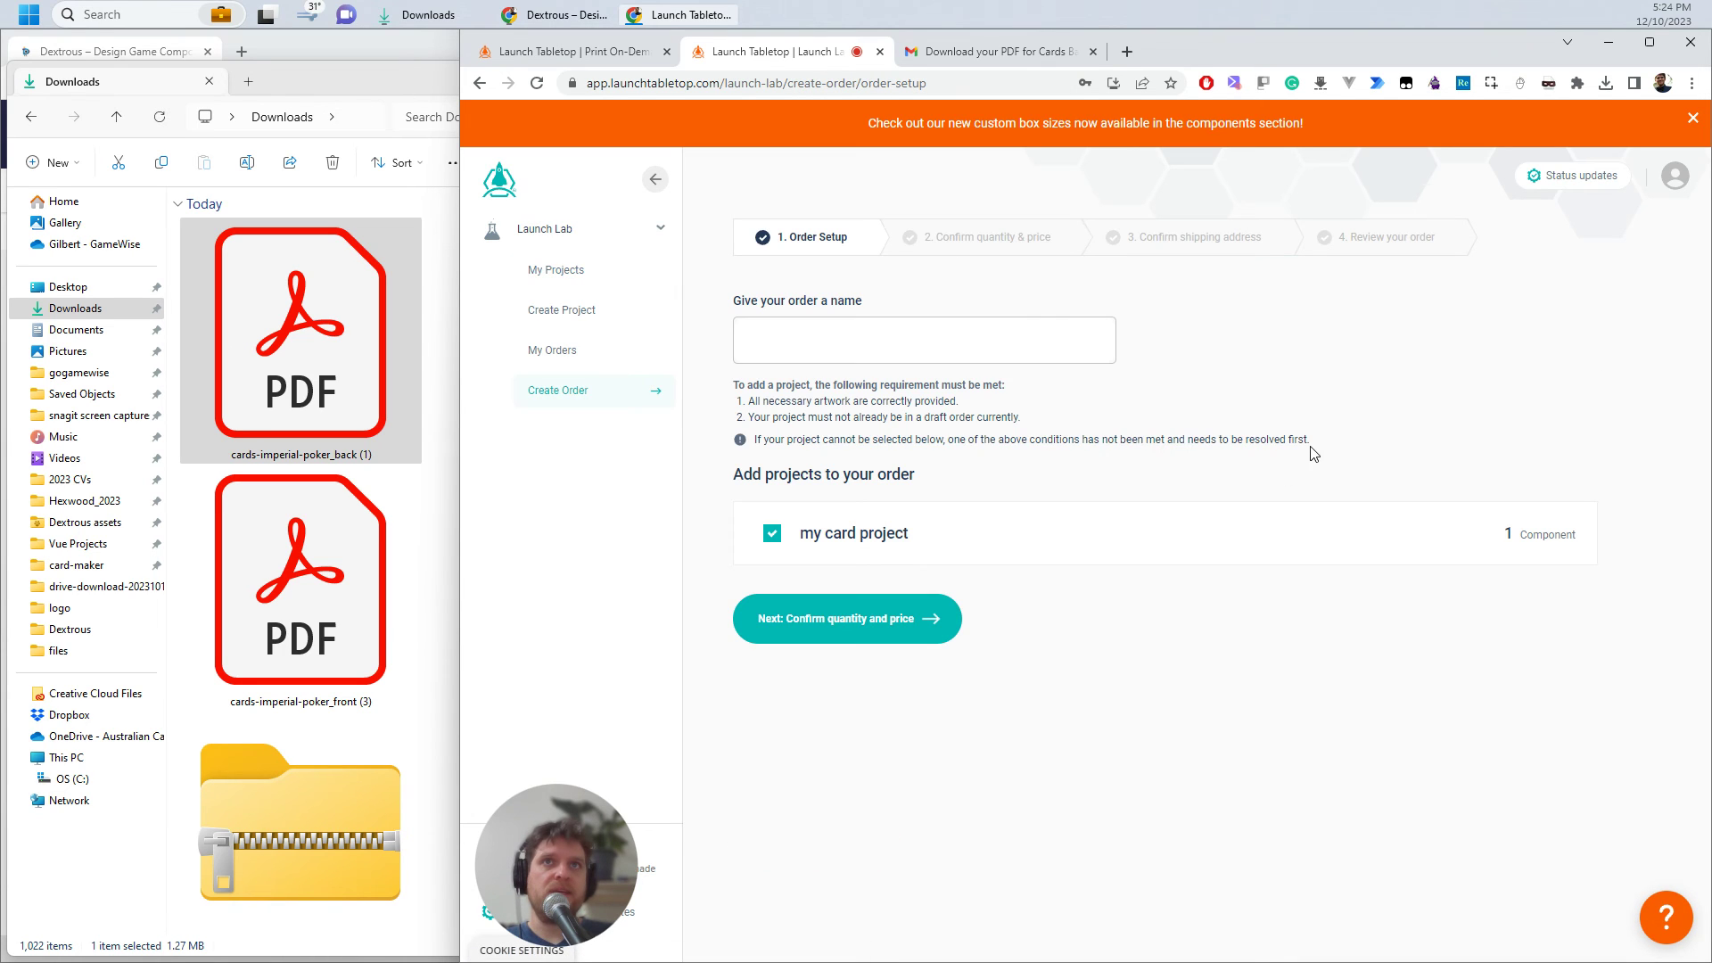
click(848, 337)
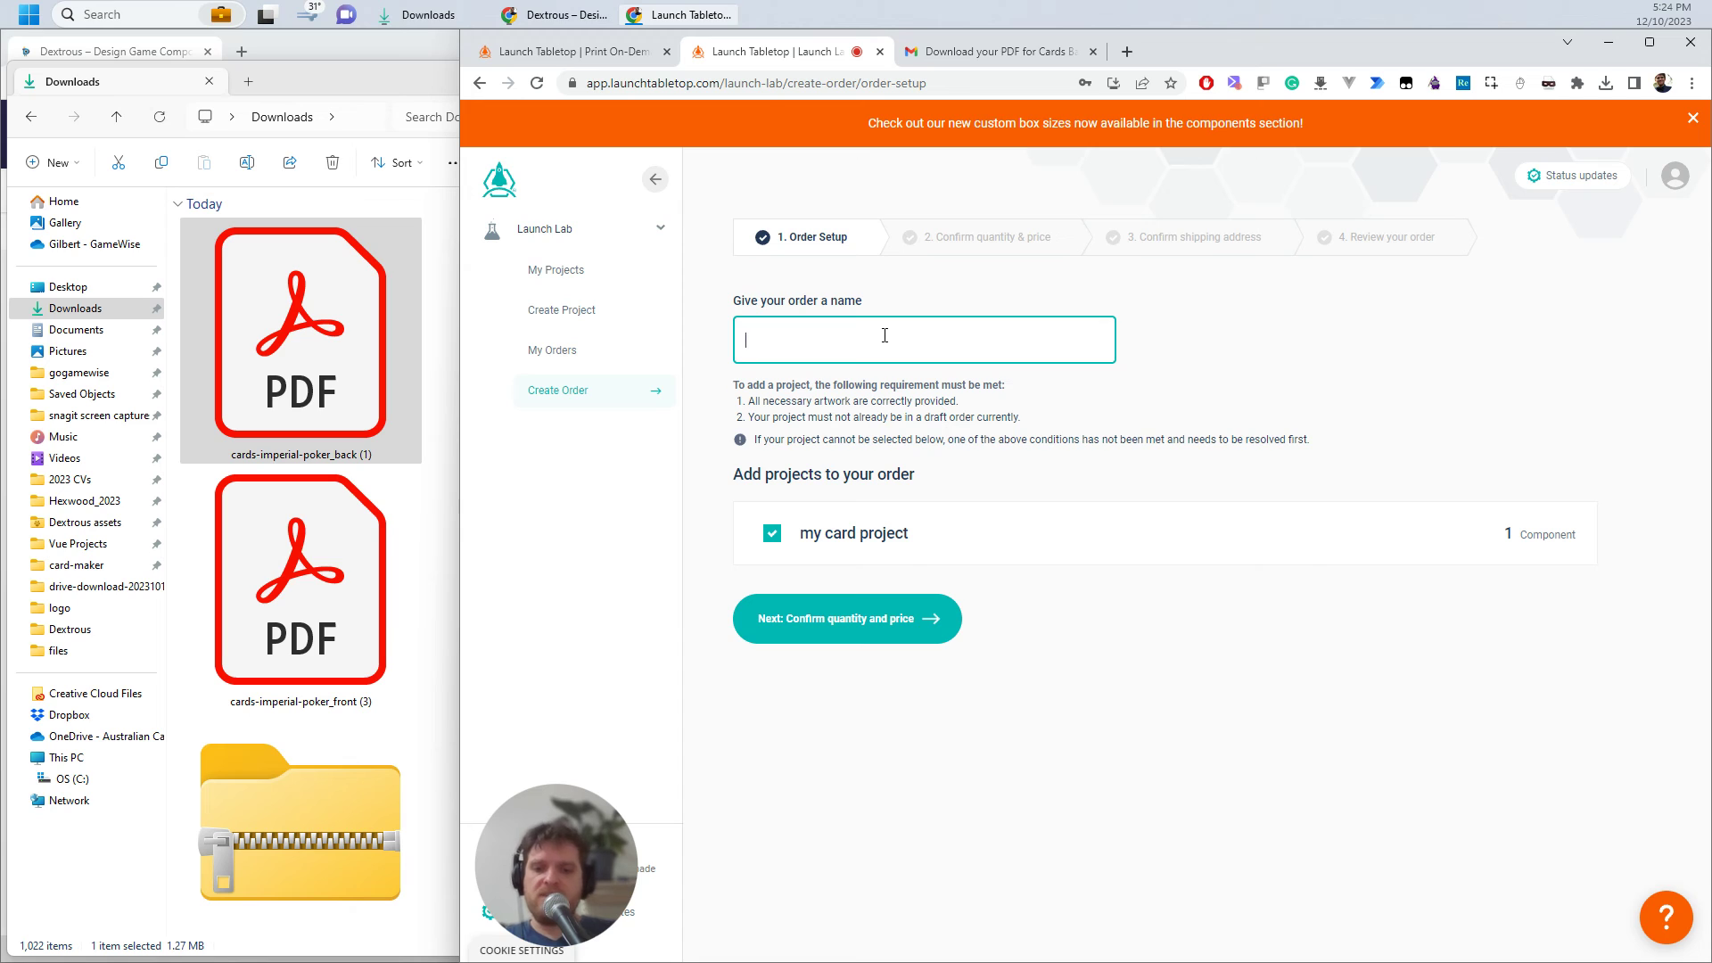
text(gil's tes)
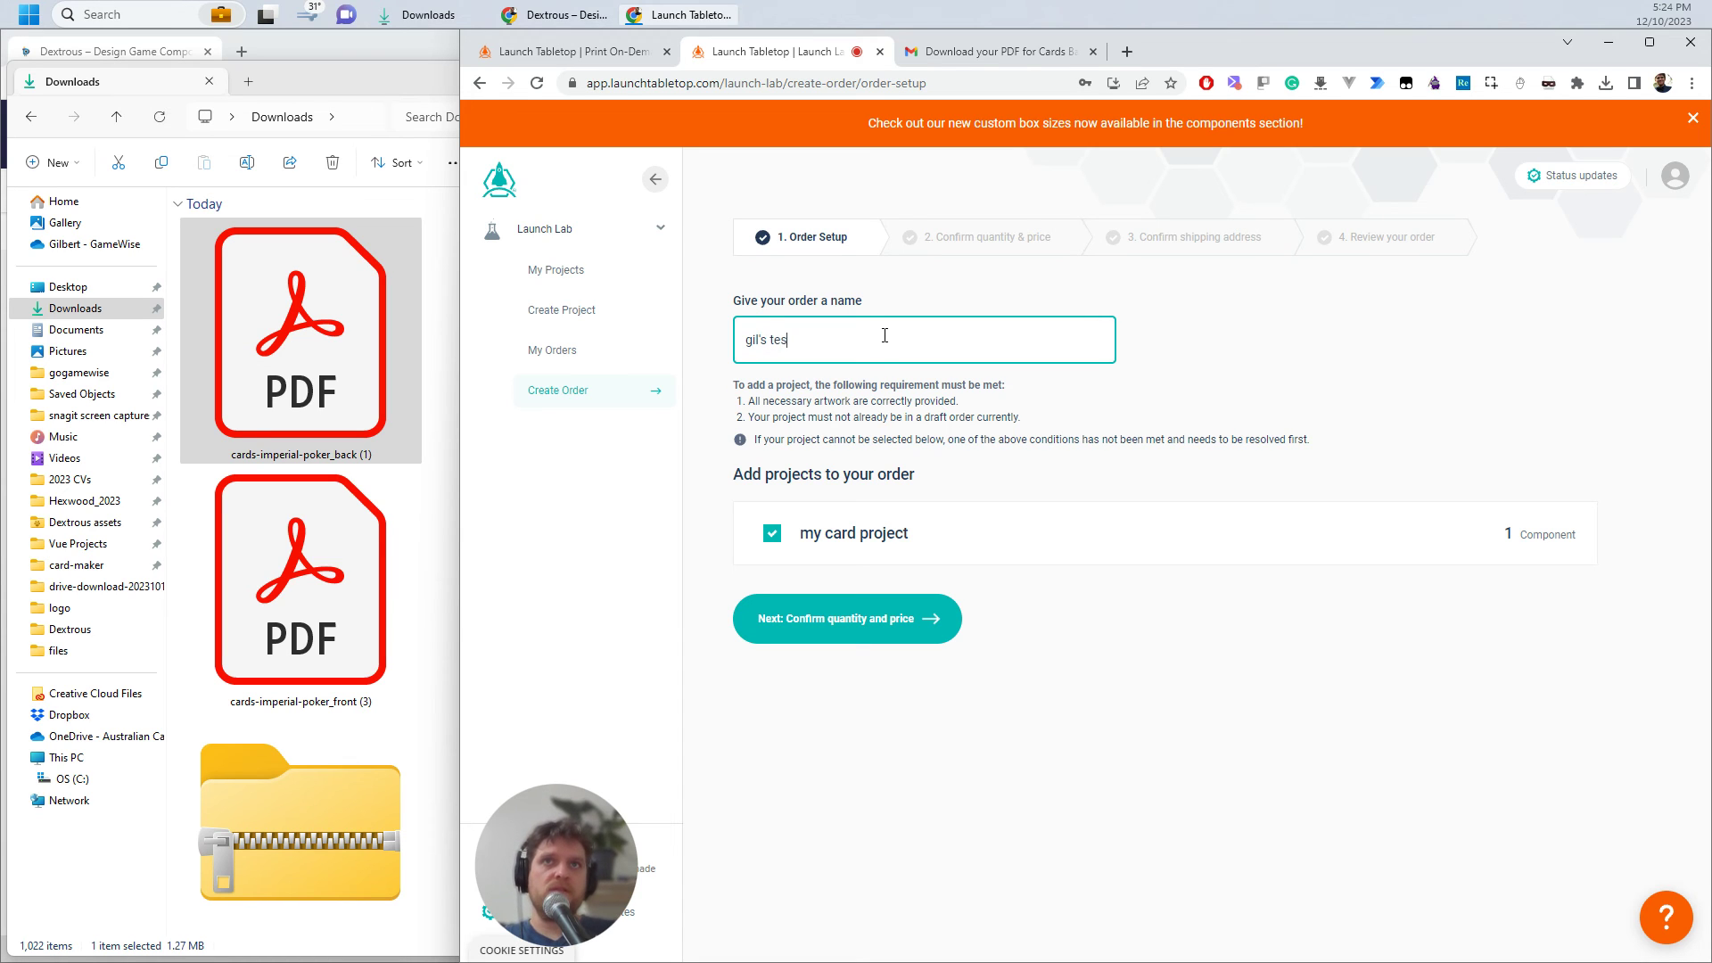
text(t order)
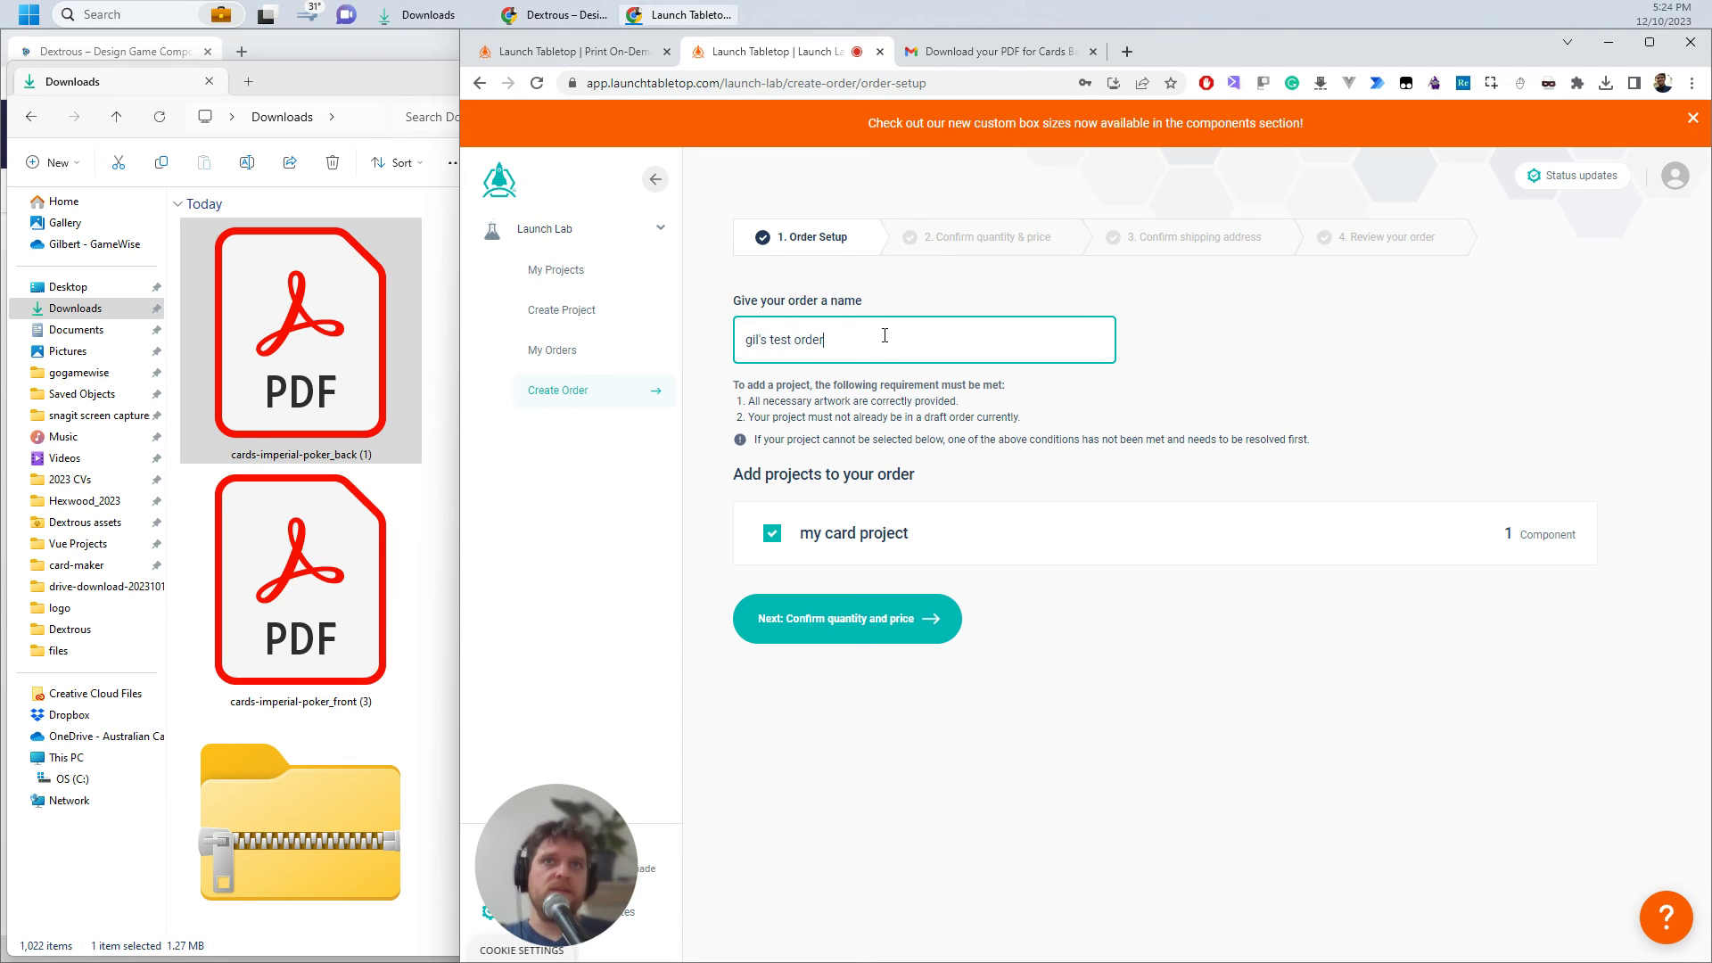
click(875, 620)
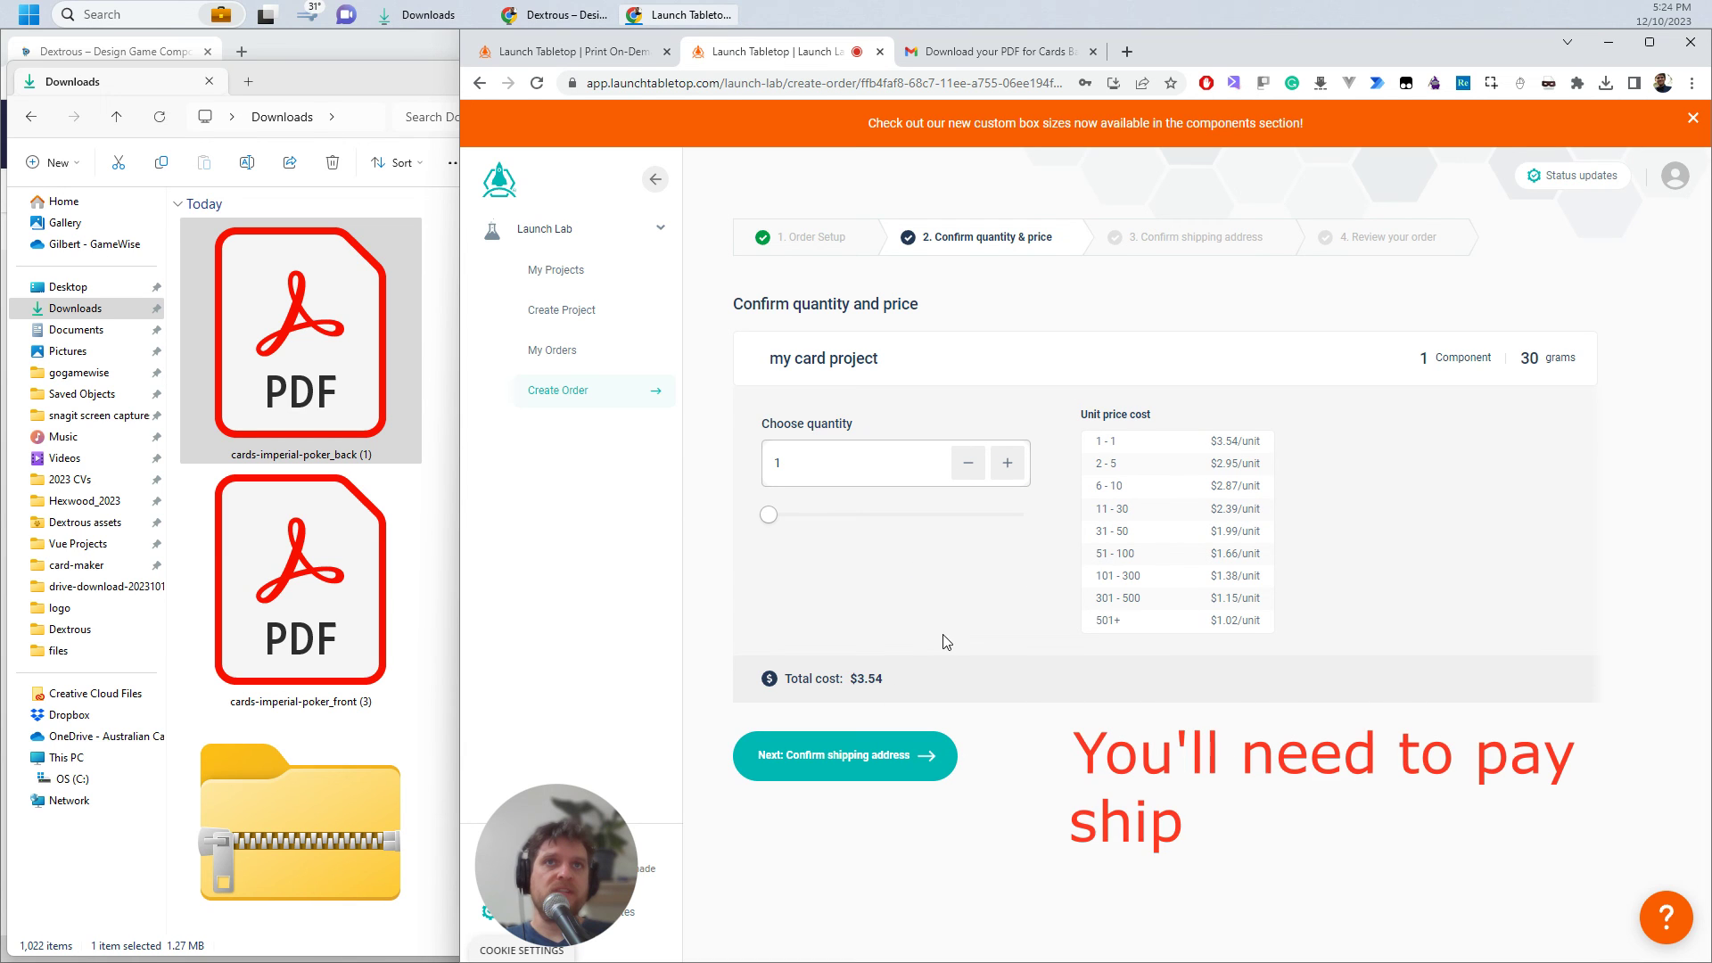
click(914, 770)
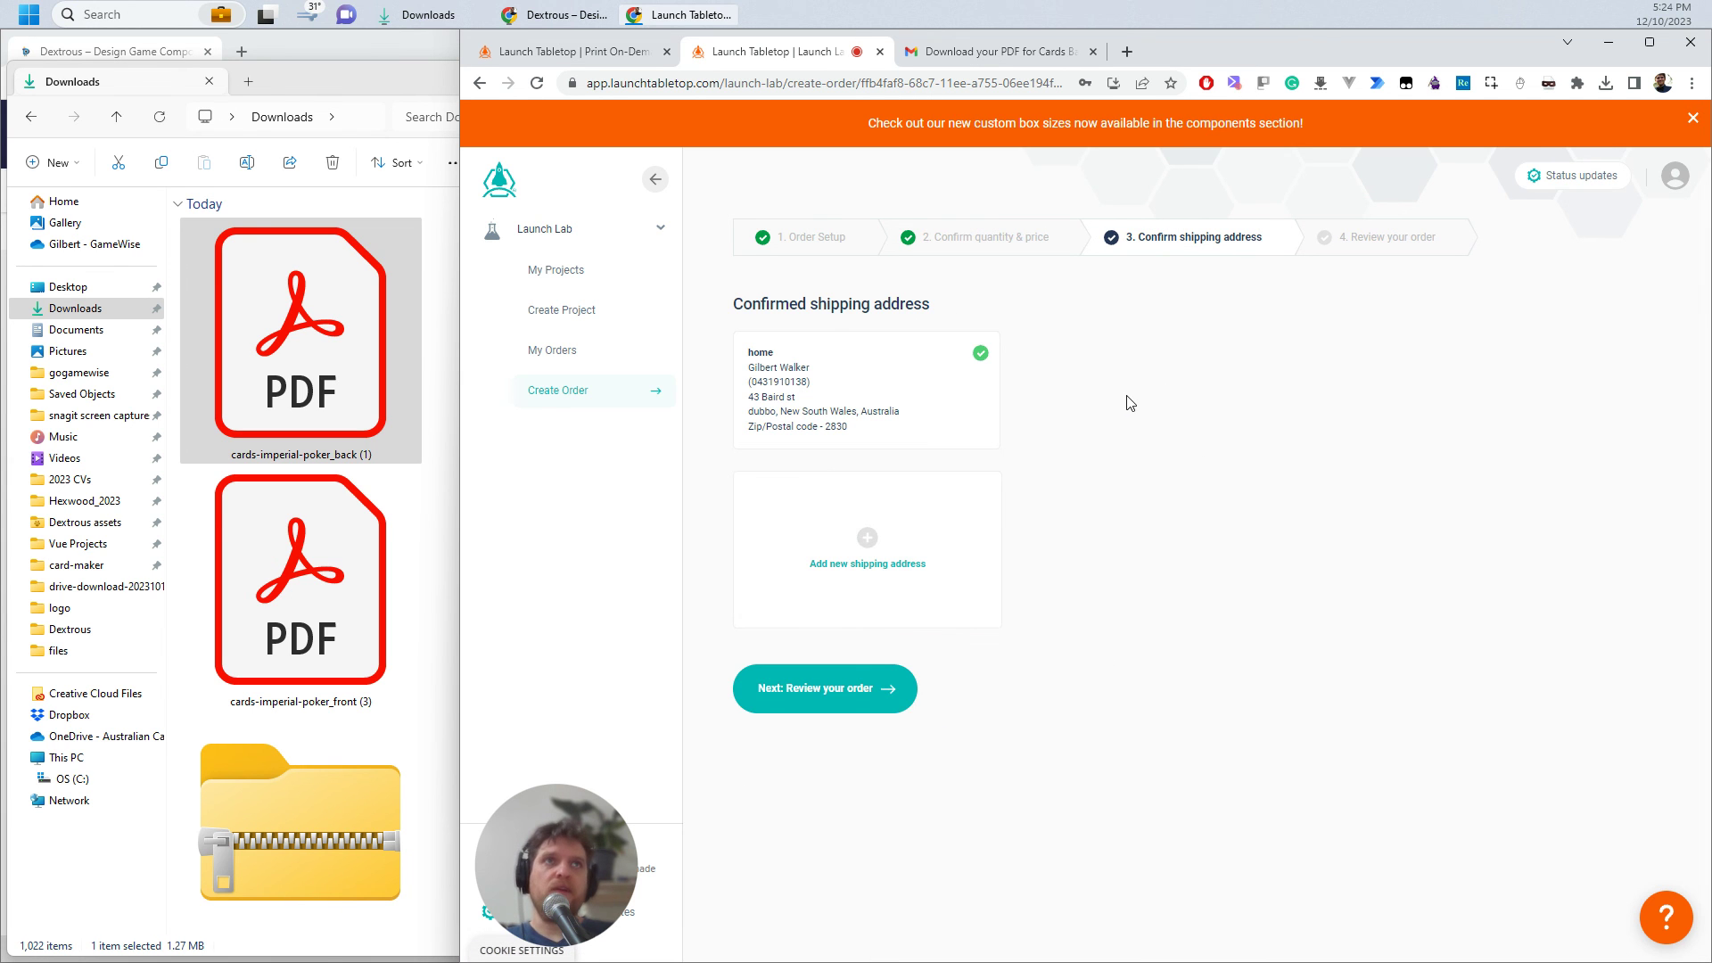